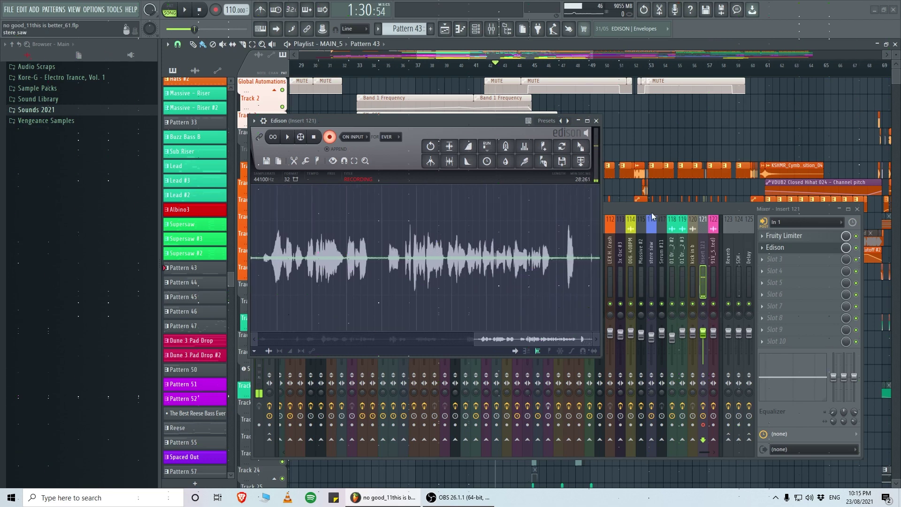
Step: Clear the mixer and the Edison recorder window off the playlist and play the song from bar 41
{"action": "key", "text": "F9"}
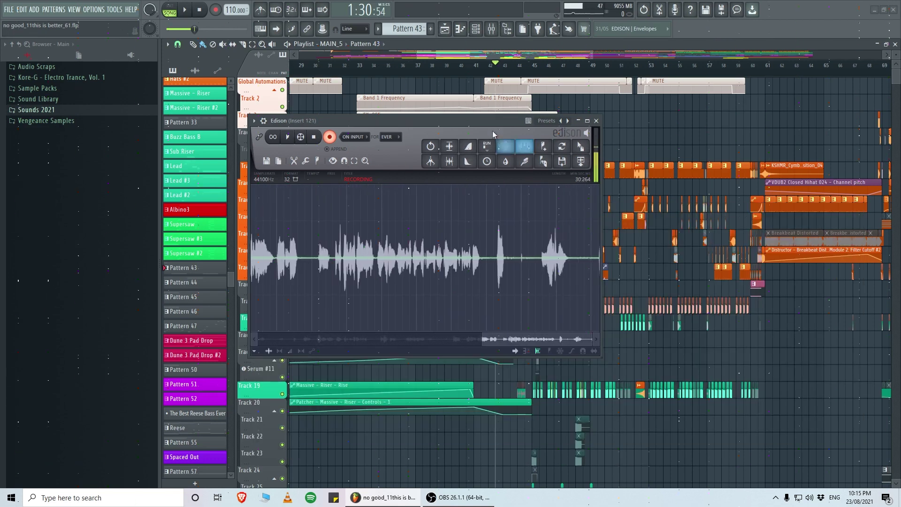
{"action": "left_click_drag", "start_coordinate": [489, 121], "coordinate": [656, 187]}
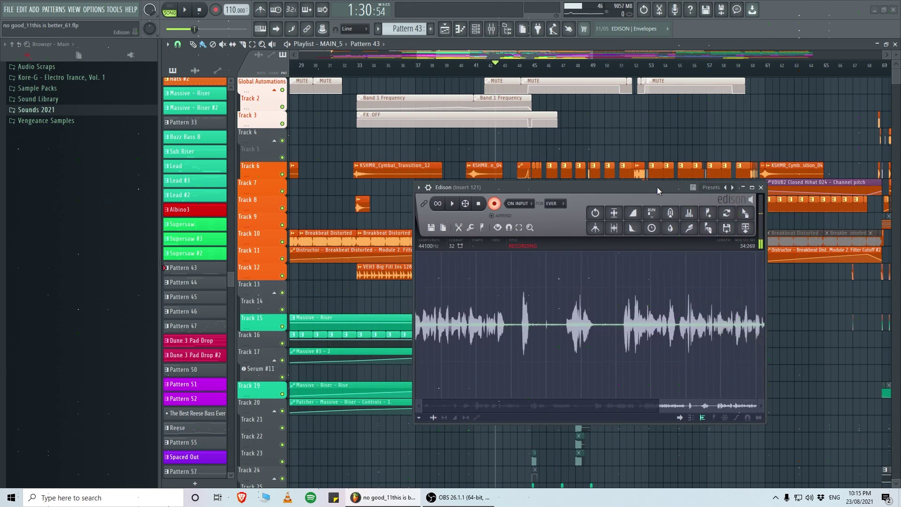
{"action": "key", "text": "space"}
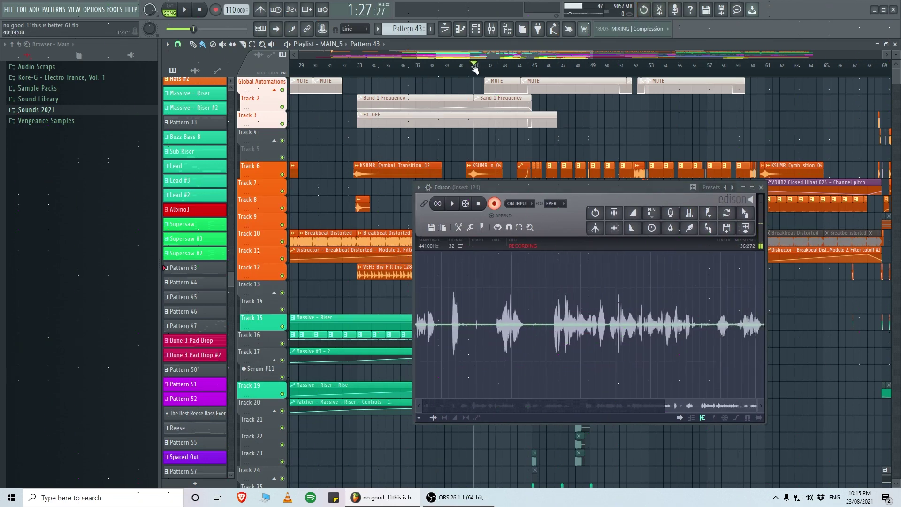
{"action": "left_click_drag", "start_coordinate": [677, 191], "coordinate": [705, 267]}
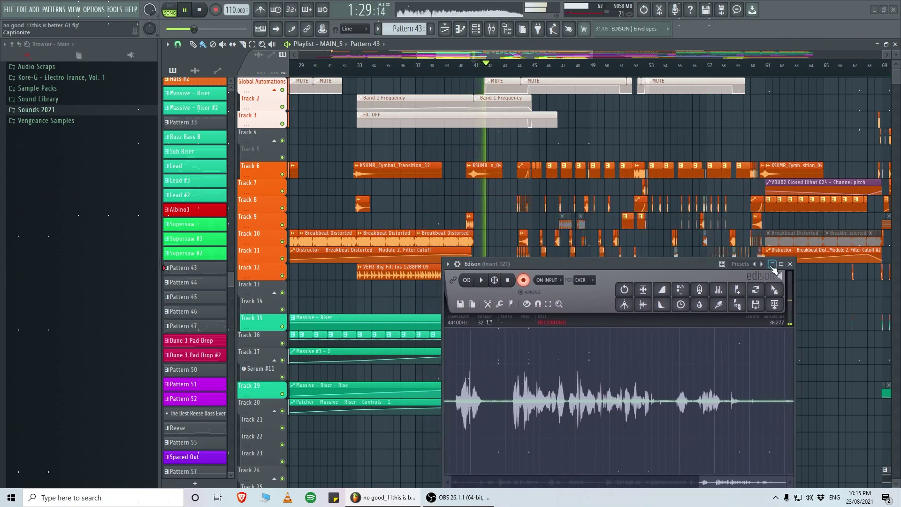
{"action": "left_click", "coordinate": [789, 264]}
Step: Turn on automatic hiding of the Windows taskbar in desktop mode and close the settings
{"action": "right_click", "coordinate": [608, 497]}
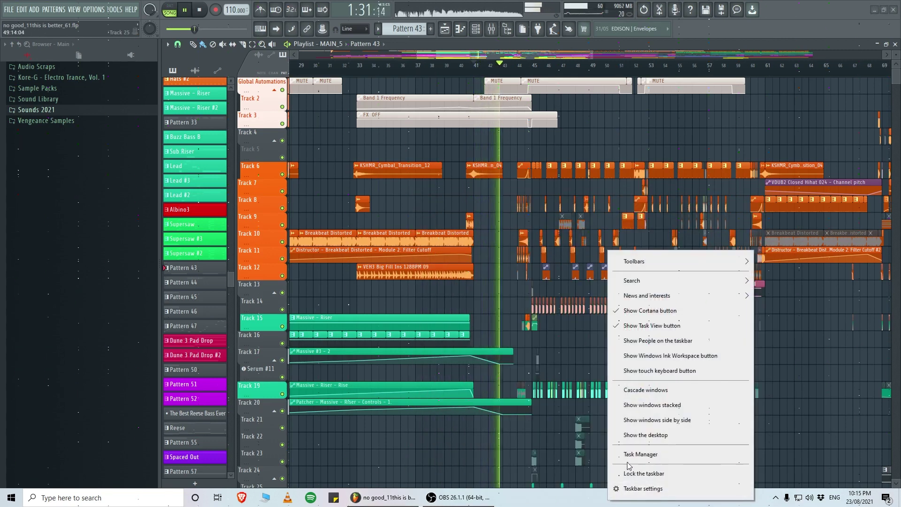
{"action": "left_click", "coordinate": [628, 453]}
{"action": "left_click", "coordinate": [860, 40]}
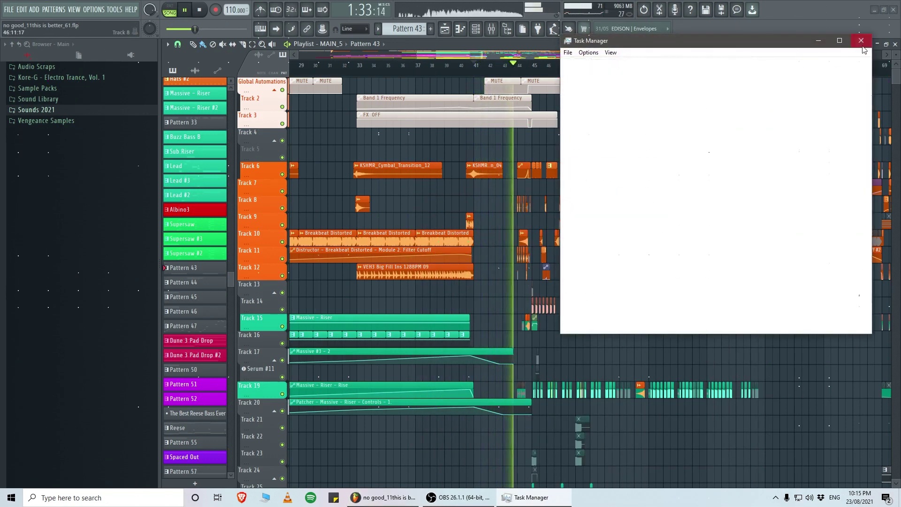
{"action": "right_click", "coordinate": [658, 497]}
{"action": "left_click", "coordinate": [684, 493]}
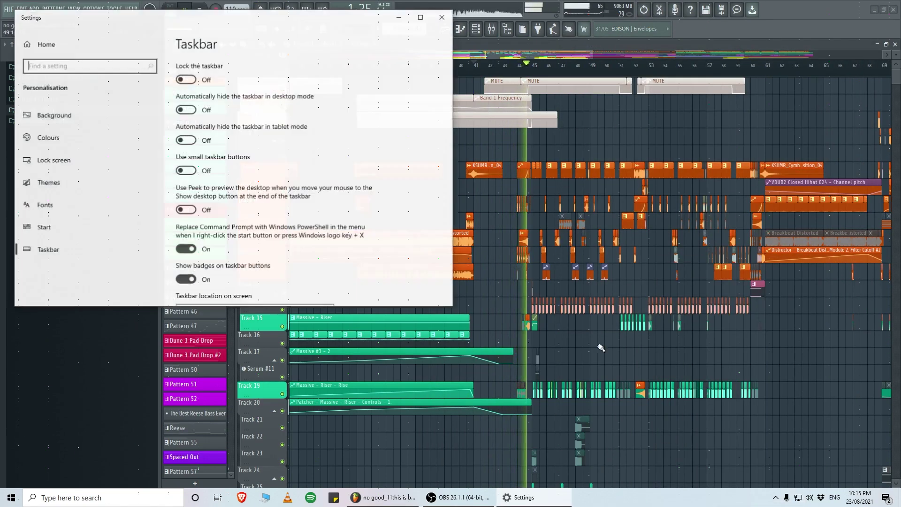
{"action": "left_click", "coordinate": [186, 109]}
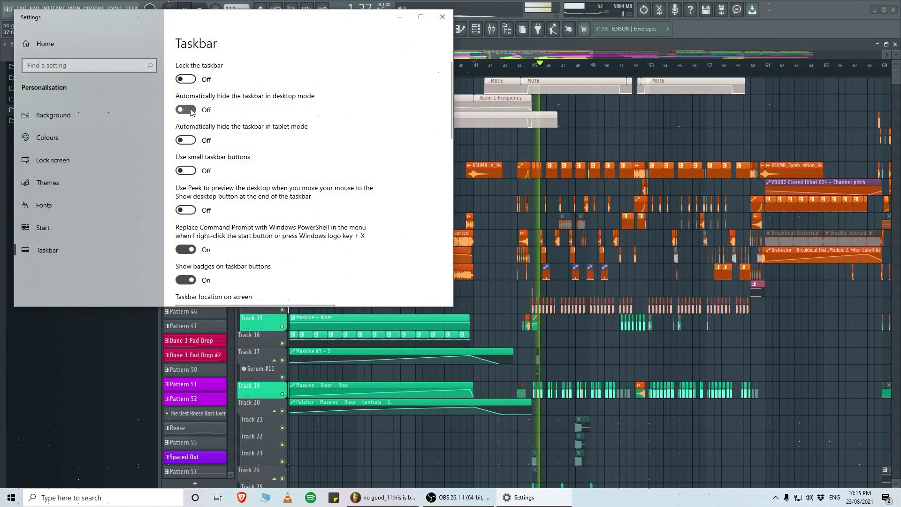
{"action": "left_click", "coordinate": [442, 17]}
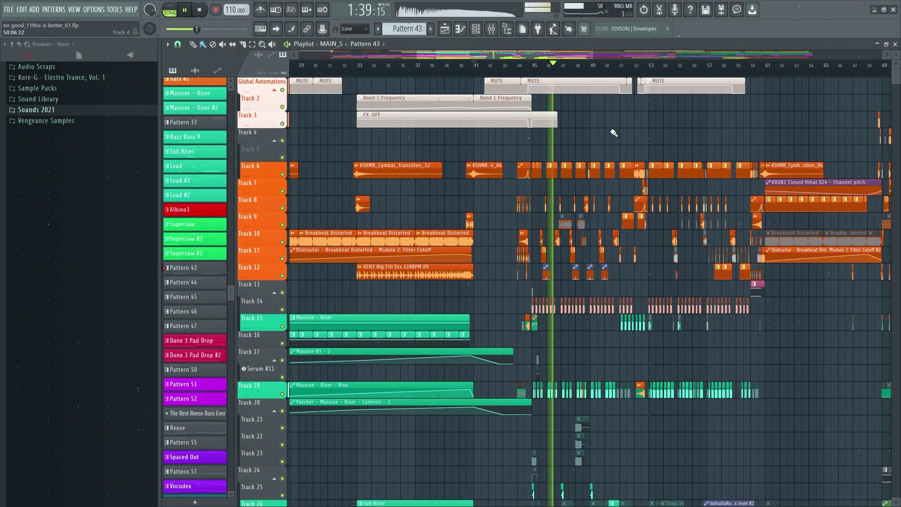
Step: Open the PSYSCOPE plugin on the Master mixer track and place it low over the playlist to watch the waveform during playback
{"action": "scroll", "coordinate": [530, 55], "scroll_direction": "down", "scroll_amount": 2}
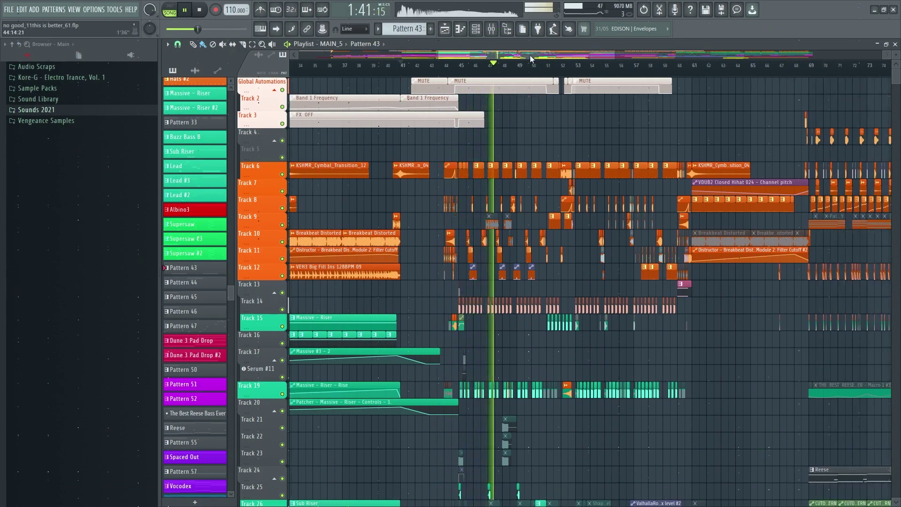
{"action": "scroll", "coordinate": [530, 55], "scroll_direction": "down", "scroll_amount": 3}
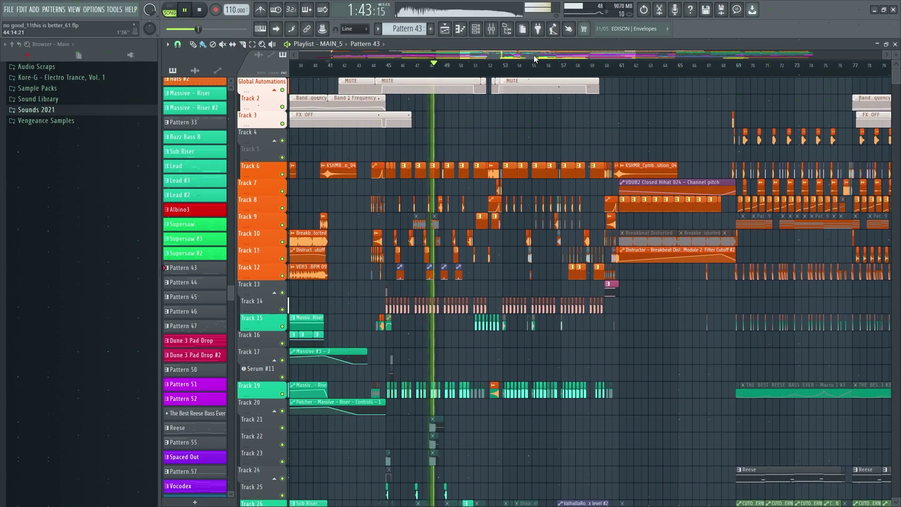
{"action": "key", "text": "F9"}
{"action": "left_click", "coordinate": [269, 262]}
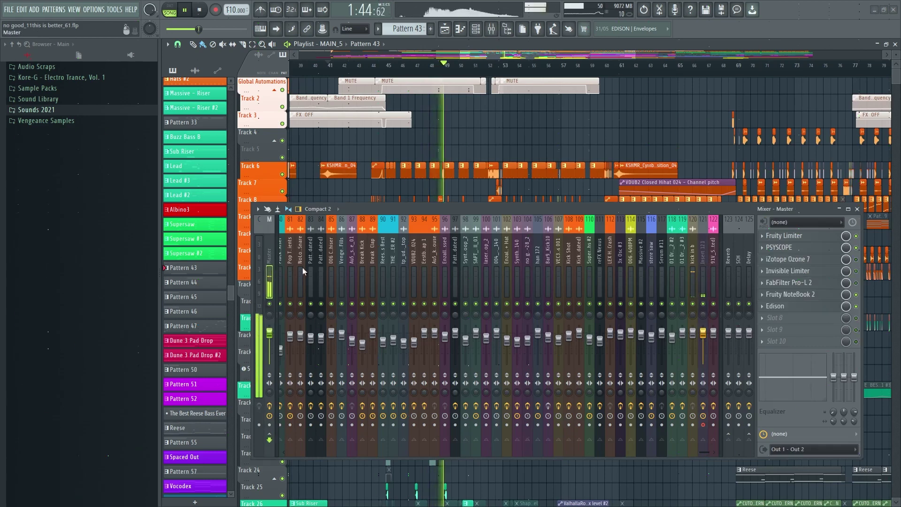
{"action": "left_click", "coordinate": [781, 249]}
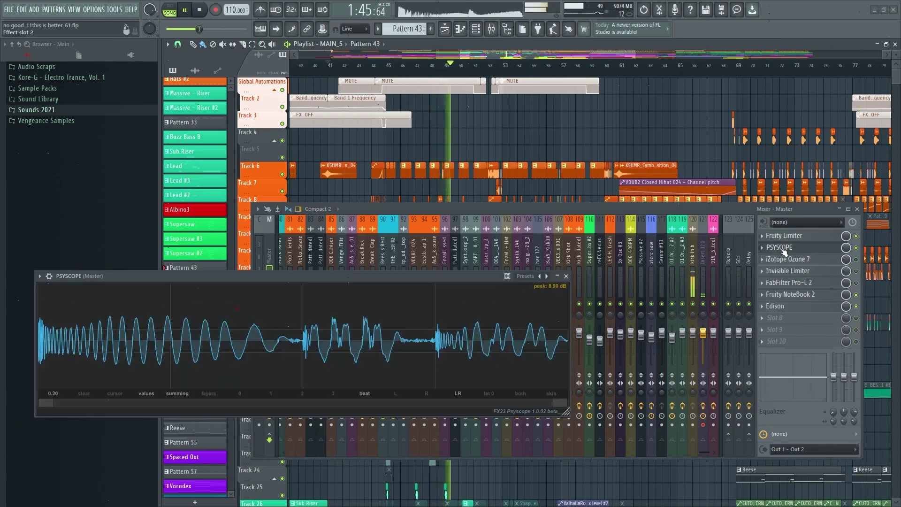
{"action": "left_click", "coordinate": [857, 210]}
{"action": "left_click_drag", "start_coordinate": [468, 275], "coordinate": [691, 311]}
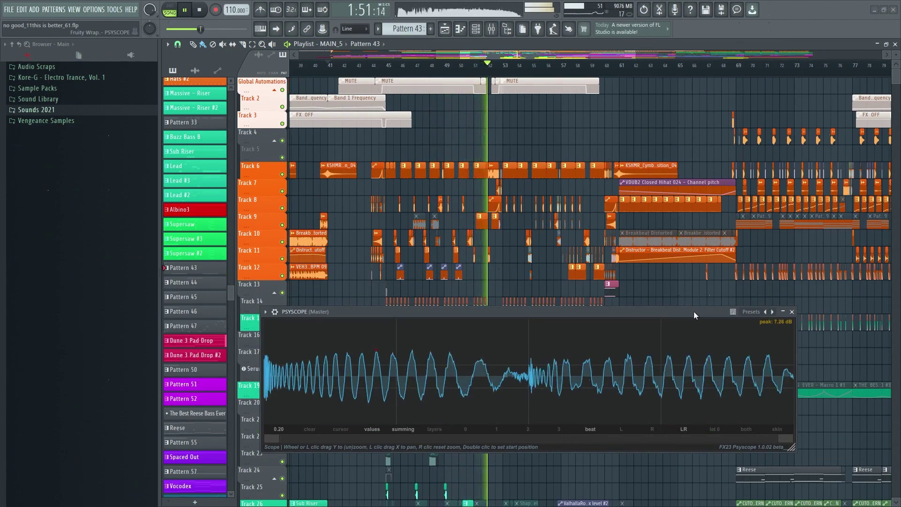
{"action": "left_click_drag", "start_coordinate": [682, 311], "coordinate": [688, 317]}
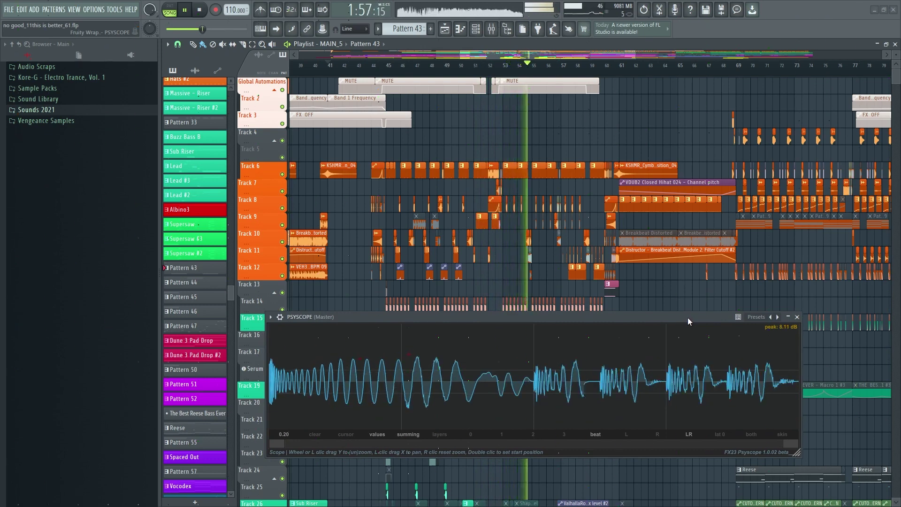
{"action": "left_click_drag", "start_coordinate": [688, 317], "coordinate": [766, 348]}
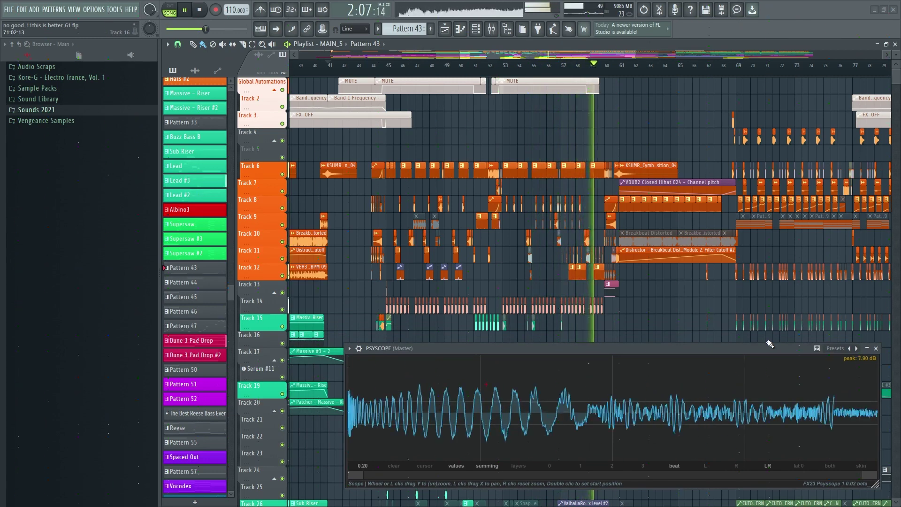
Step: Close the PSYSCOPE window and stop the song playback
{"action": "left_click", "coordinate": [875, 348]}
{"action": "scroll", "coordinate": [502, 272], "scroll_direction": "down", "scroll_amount": 5}
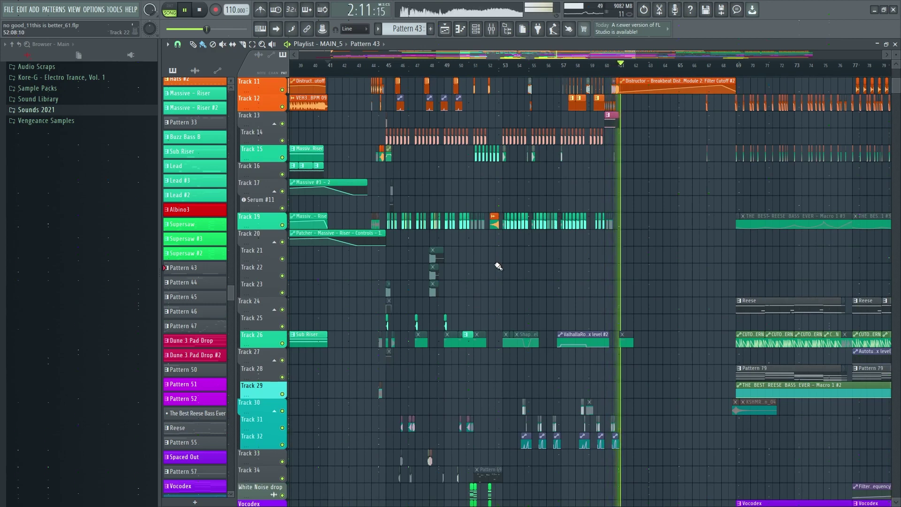
{"action": "key", "text": "space"}
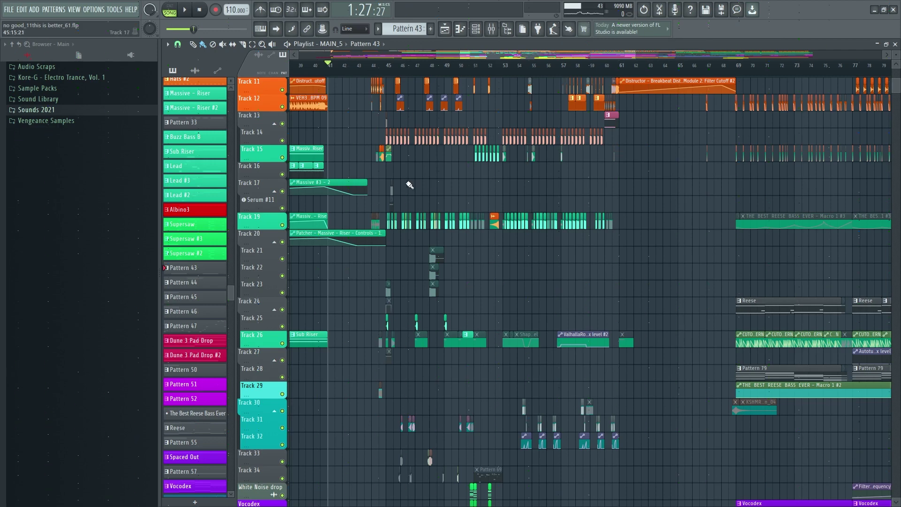
Step: Set the song playback position to the start of bar 53
{"action": "scroll", "coordinate": [409, 185], "scroll_direction": "down", "scroll_amount": 6}
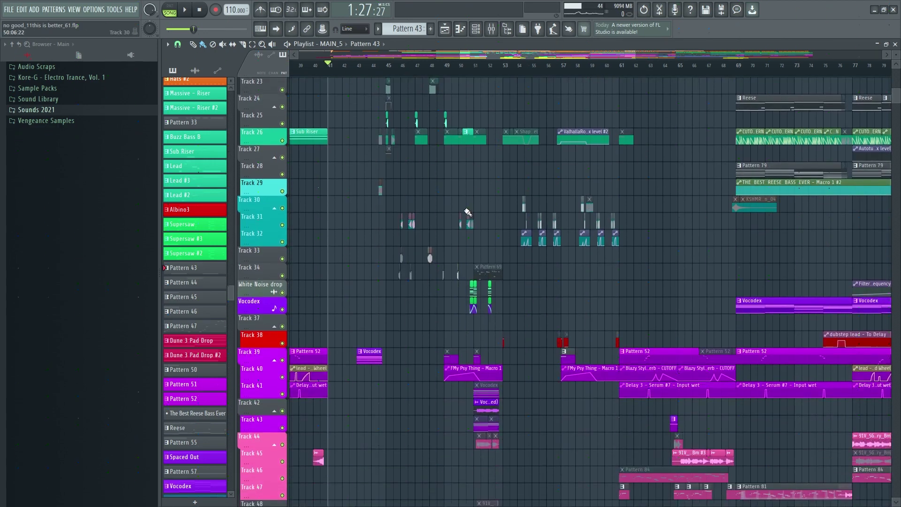
{"action": "scroll", "coordinate": [467, 212], "scroll_direction": "up", "scroll_amount": 10}
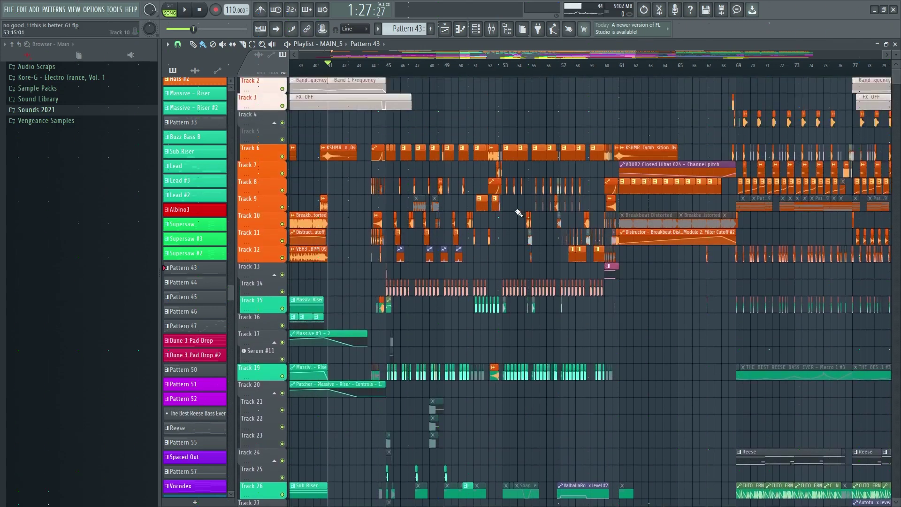
{"action": "scroll", "coordinate": [518, 213], "scroll_direction": "up", "scroll_amount": 1}
{"action": "scroll", "coordinate": [510, 236], "scroll_direction": "up", "scroll_amount": 6}
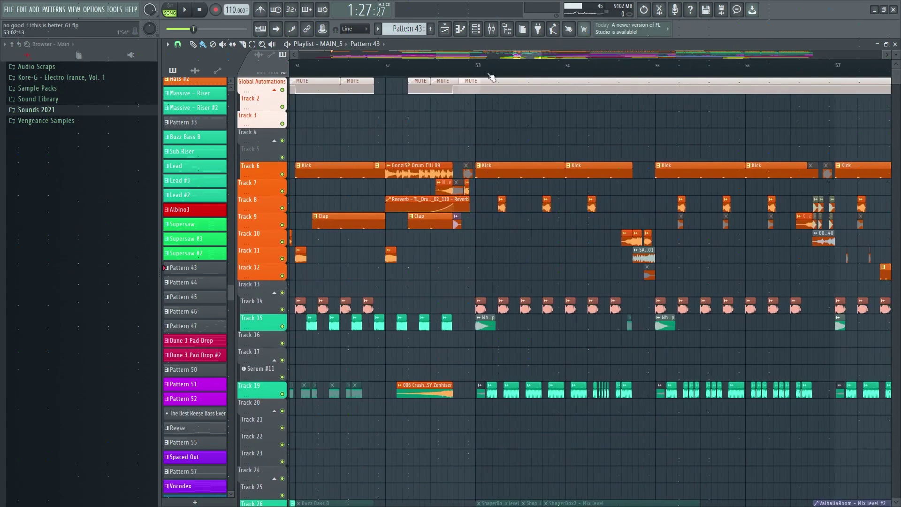
{"action": "mouse_move", "coordinate": [493, 72]}
{"action": "left_mouse_down"}
{"action": "mouse_move", "coordinate": [466, 67]}
{"action": "mouse_move", "coordinate": [476, 66]}
{"action": "left_mouse_up"}
Step: Solo playlist tracks 54 and 56 and listen to their audio clips from bar 53
{"action": "scroll", "coordinate": [539, 261], "scroll_direction": "down", "scroll_amount": 5}
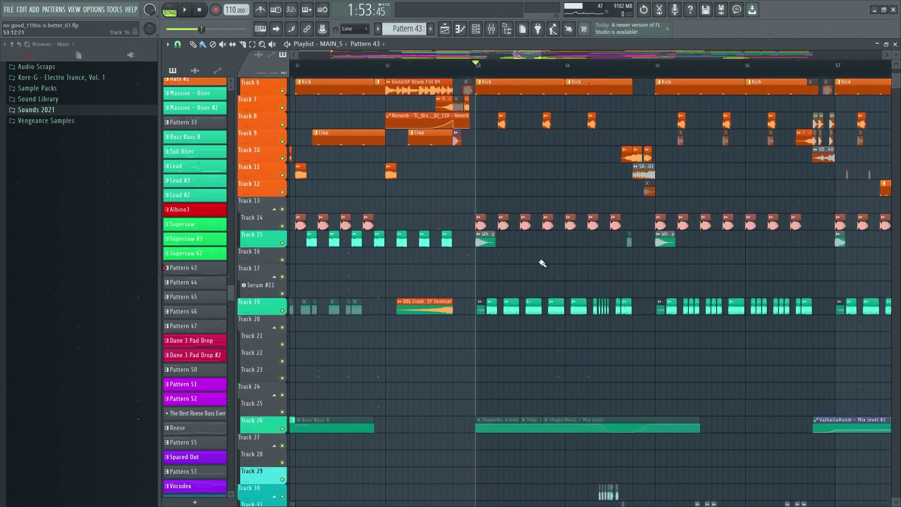
{"action": "scroll", "coordinate": [529, 276], "scroll_direction": "down", "scroll_amount": 10}
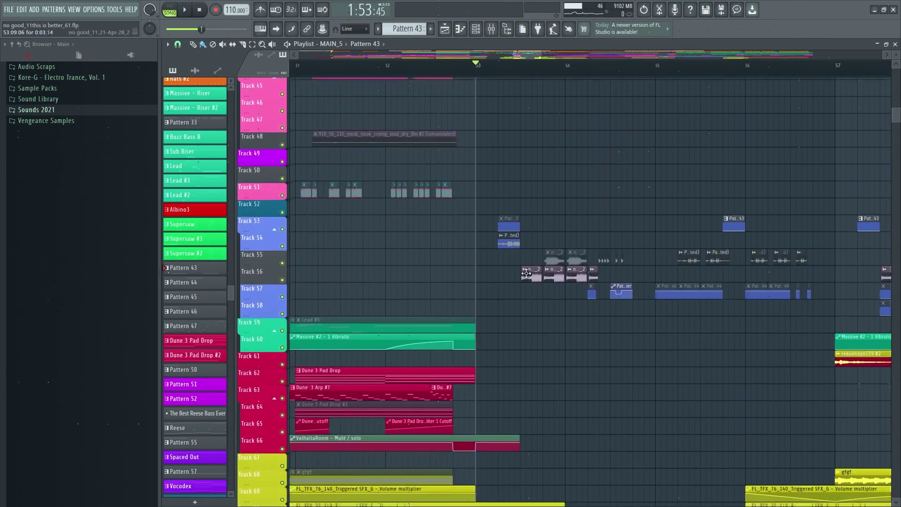
{"action": "left_click", "coordinate": [510, 241]}
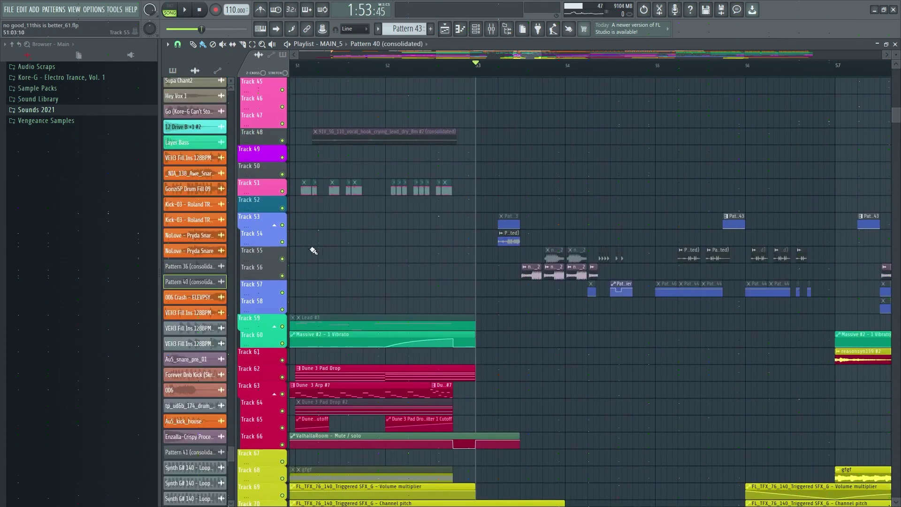
{"action": "right_click", "coordinate": [283, 241]}
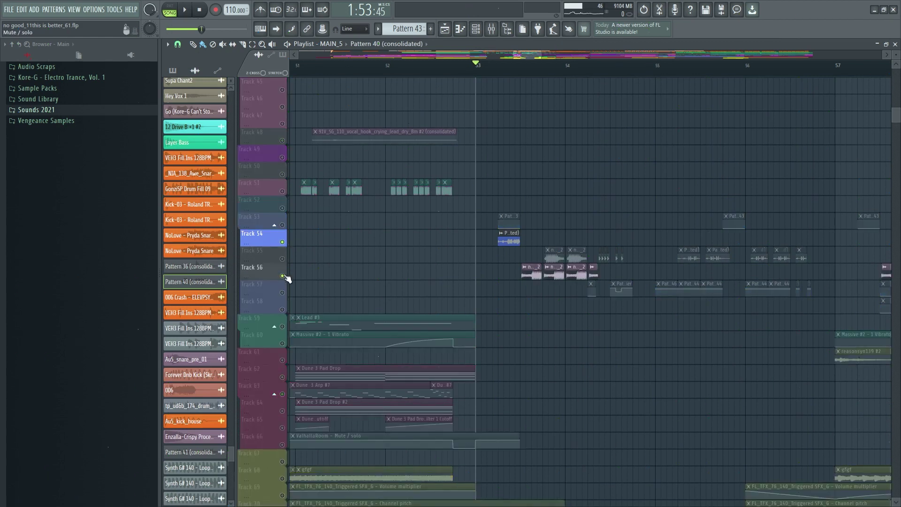
{"action": "key", "text": "space"}
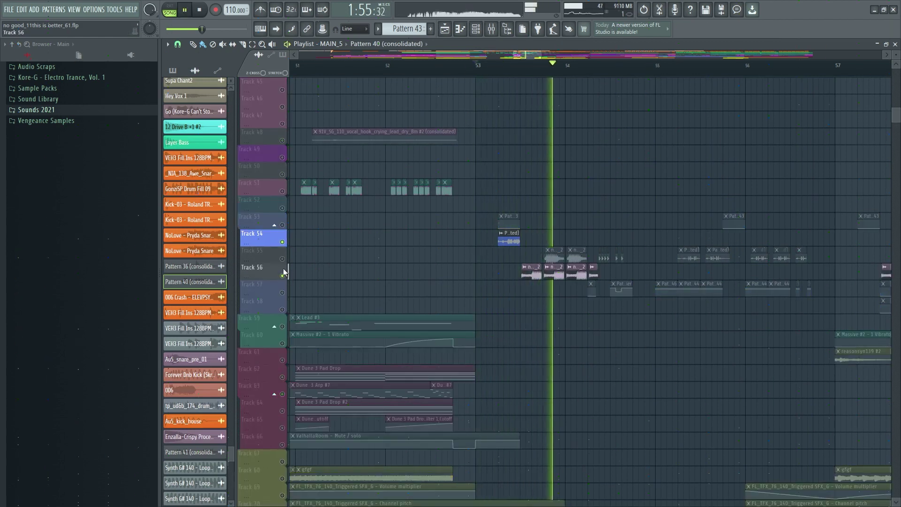
{"action": "key", "text": "space"}
Step: Inspect the sample settings of the Pattern 40 (consolidated) clip and the effects on its mixer insert, then close both windows
{"action": "scroll", "coordinate": [513, 270], "scroll_direction": "up", "scroll_amount": 5}
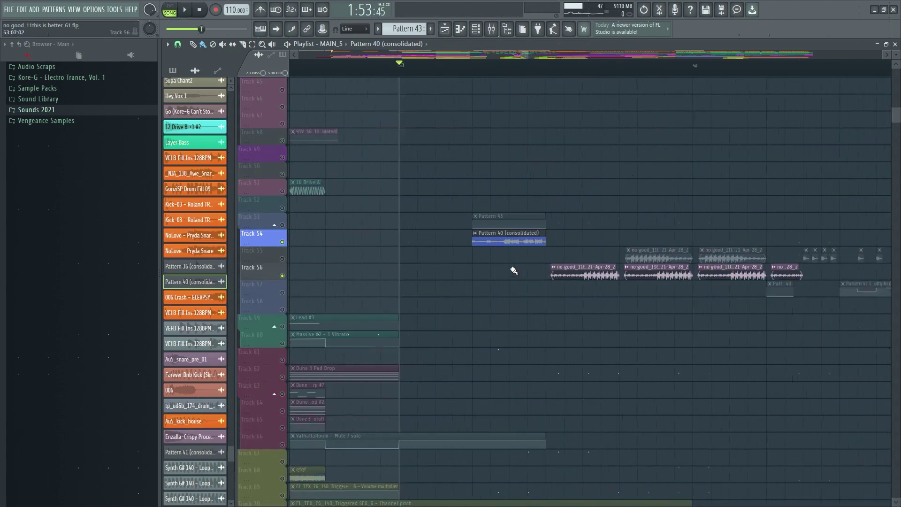
{"action": "double_click", "coordinate": [511, 238]}
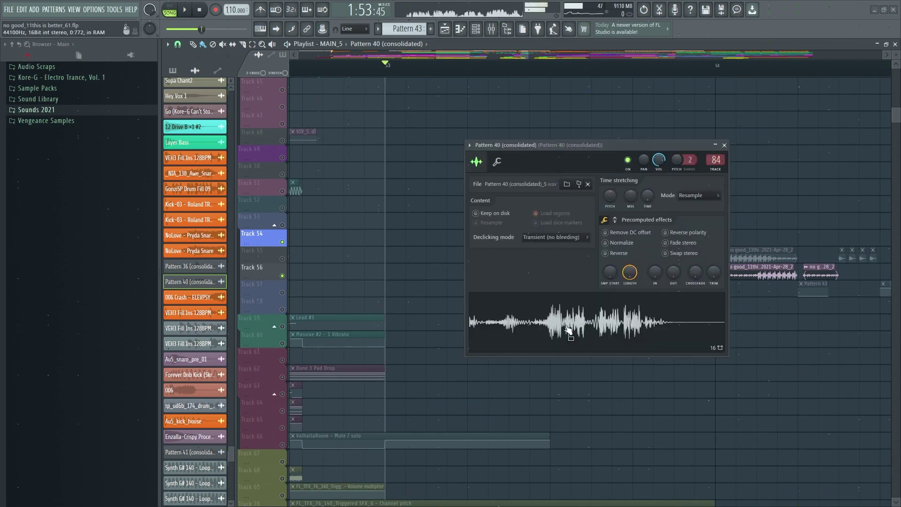
{"action": "left_click_drag", "start_coordinate": [556, 145], "coordinate": [519, 142]}
{"action": "key", "text": "F9"}
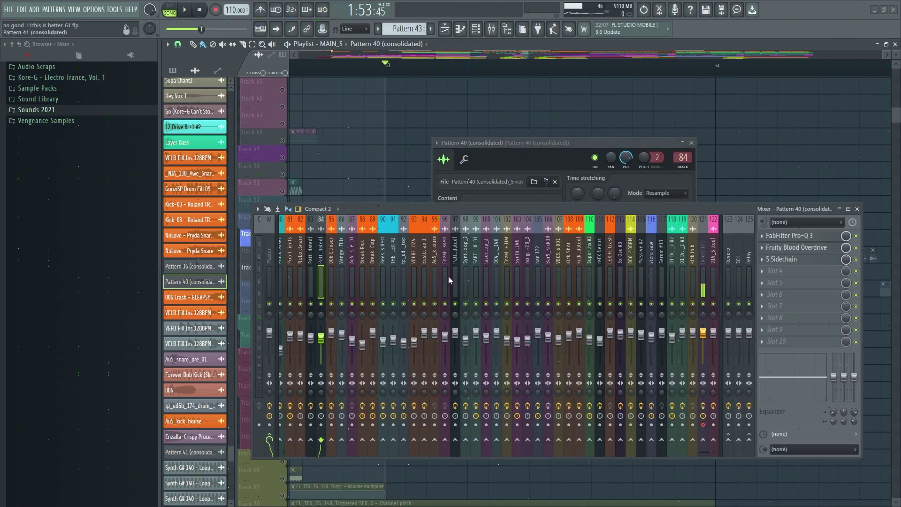
{"action": "left_click_drag", "start_coordinate": [689, 210], "coordinate": [680, 209]}
{"action": "left_click", "coordinate": [591, 149]}
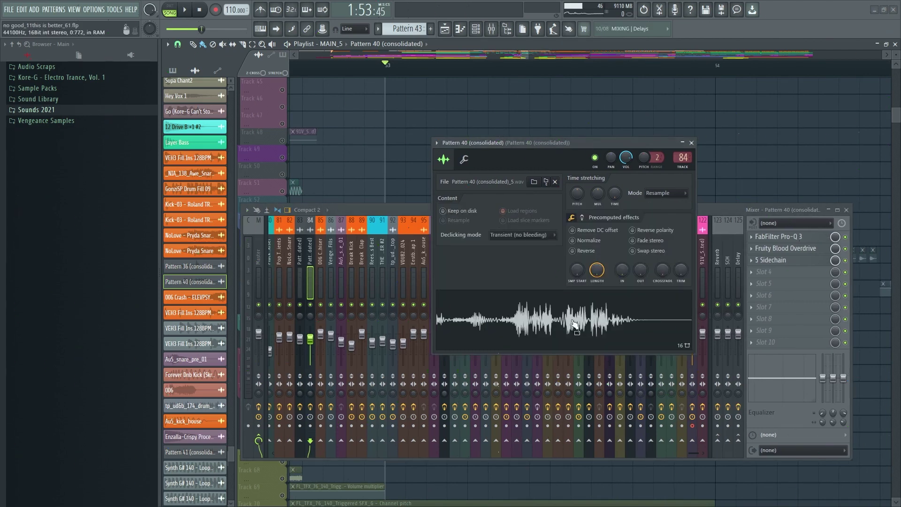
{"action": "key", "text": "Escape"}
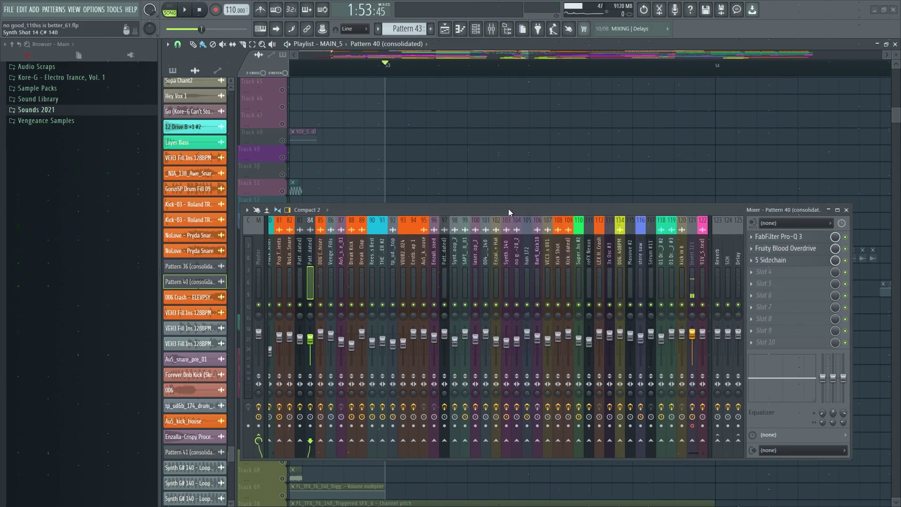
{"action": "key", "text": "F9"}
Step: Open the Pattern 43 clip on track 53, view its Serum #6 piano roll, and switch playback to pattern mode
{"action": "left_click", "coordinate": [281, 242], "text": "ctrl"}
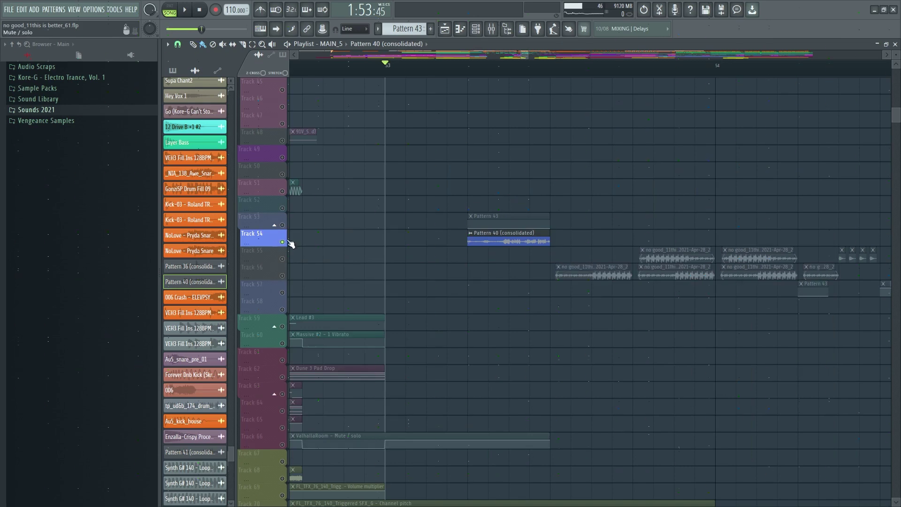
{"action": "double_click", "coordinate": [487, 226]}
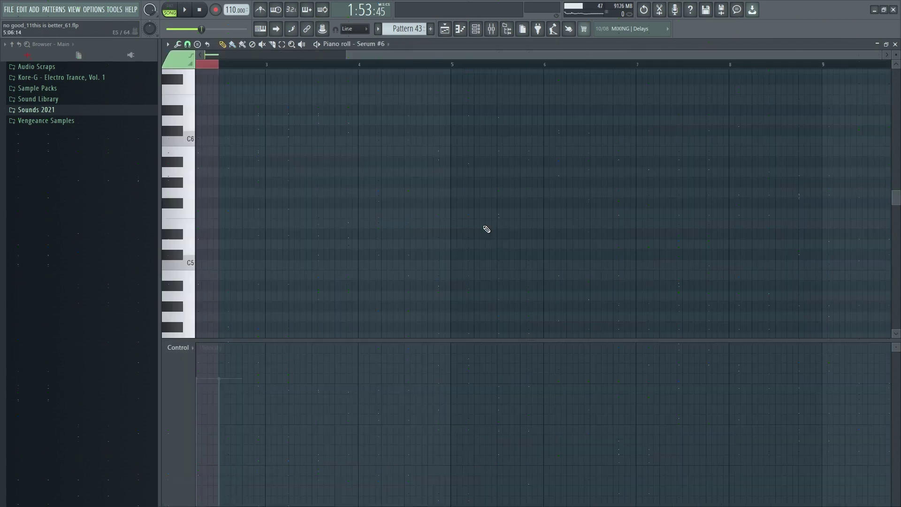
{"action": "scroll", "coordinate": [303, 65], "scroll_direction": "up", "scroll_amount": 2}
{"action": "key", "text": "Escape"}
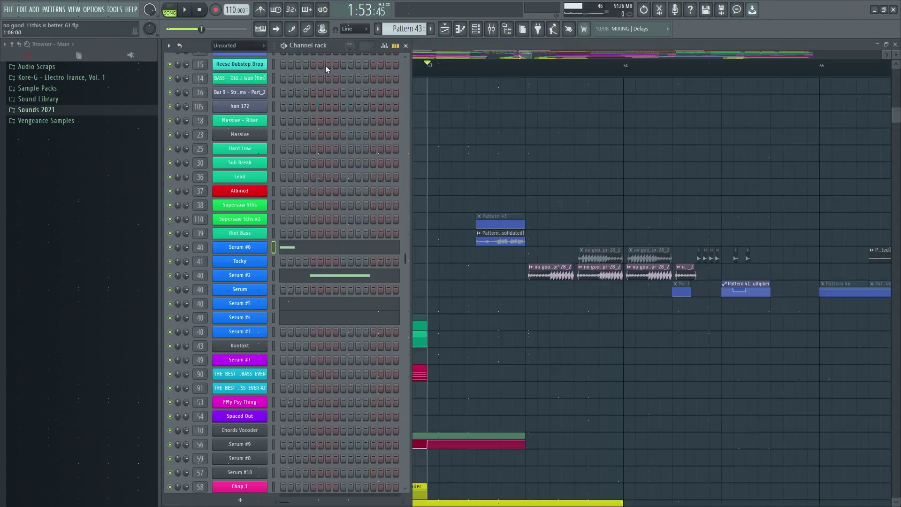
{"action": "left_click", "coordinate": [184, 9]}
{"action": "left_click", "coordinate": [170, 9]}
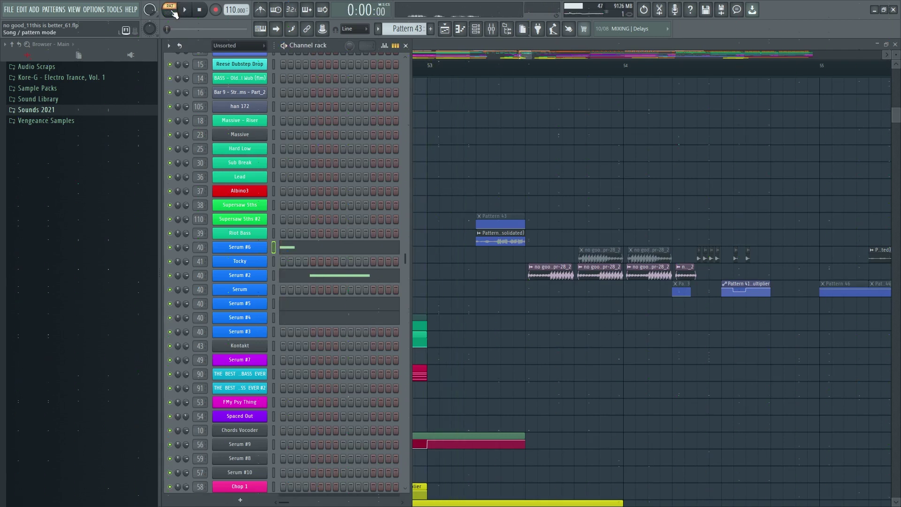
Step: Open Serum #4's piano roll in Pattern 43, audition other pitches with a temporary note, and delete that note again
{"action": "left_click", "coordinate": [334, 319]}
{"action": "key", "text": "space"}
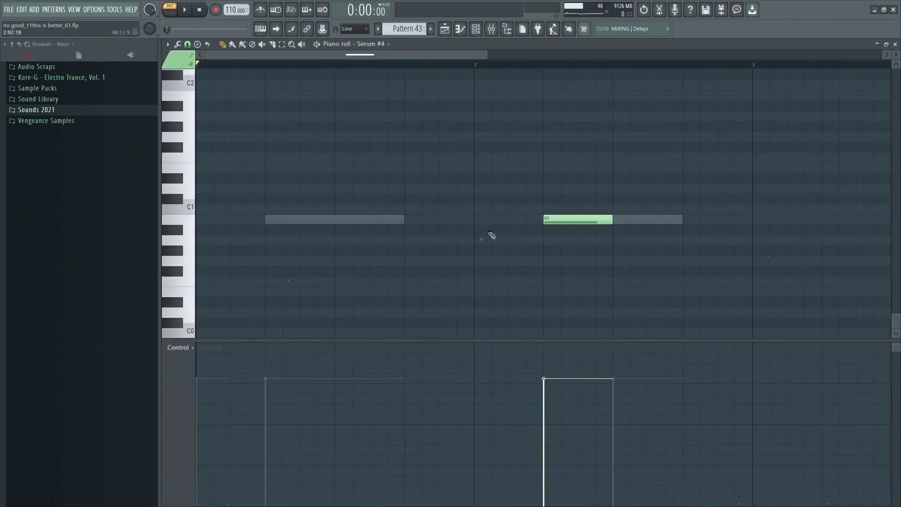
{"action": "left_click", "coordinate": [464, 138]}
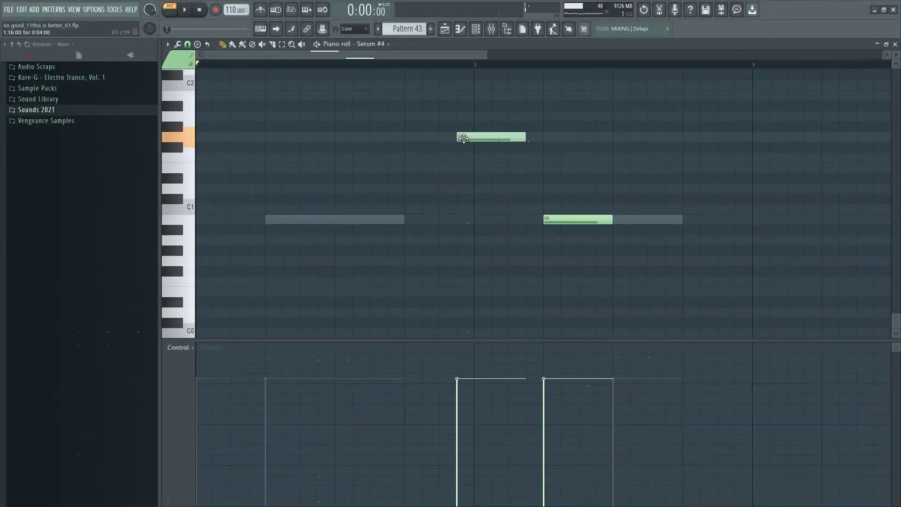
{"action": "left_click_drag", "start_coordinate": [463, 138], "coordinate": [385, 179]}
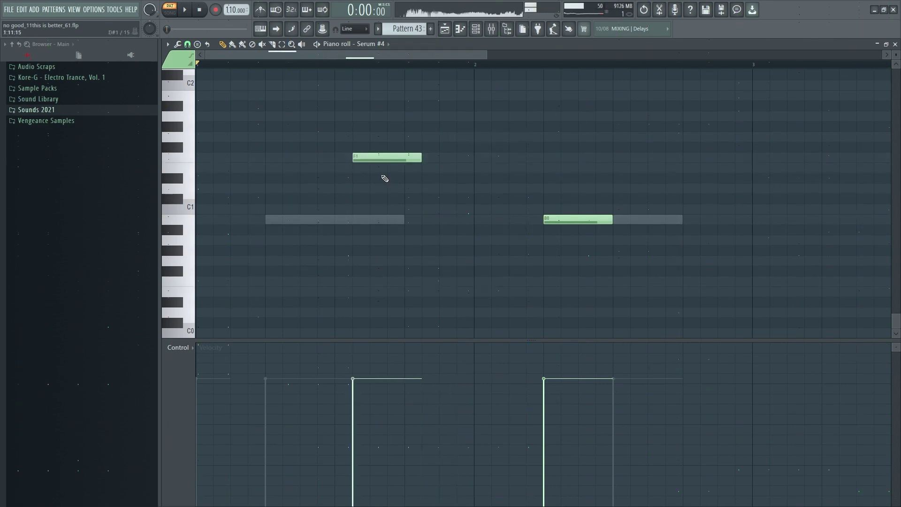
{"action": "right_click", "coordinate": [421, 159]}
Step: Open the Serum #4 synth, check the effects on its mixer insert, start playback, and close the mixer
{"action": "left_click", "coordinate": [377, 43]}
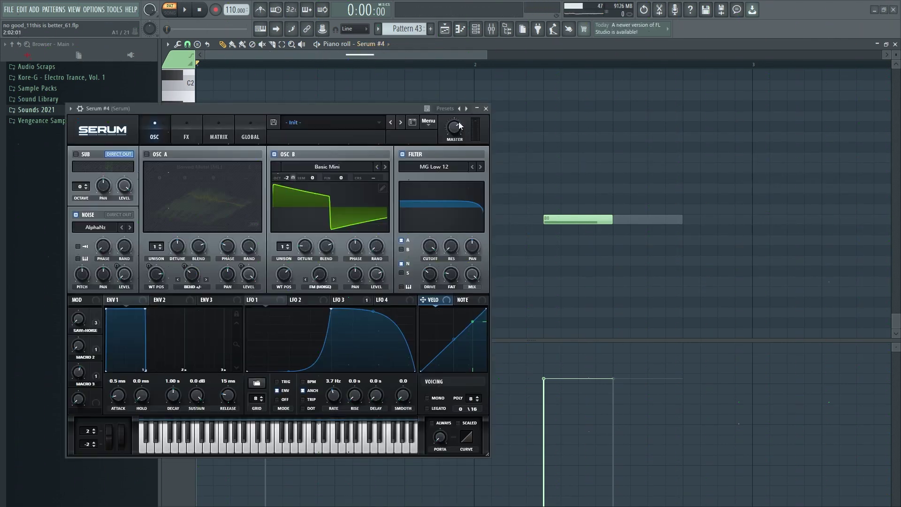
{"action": "left_click_drag", "start_coordinate": [326, 106], "coordinate": [384, 103]}
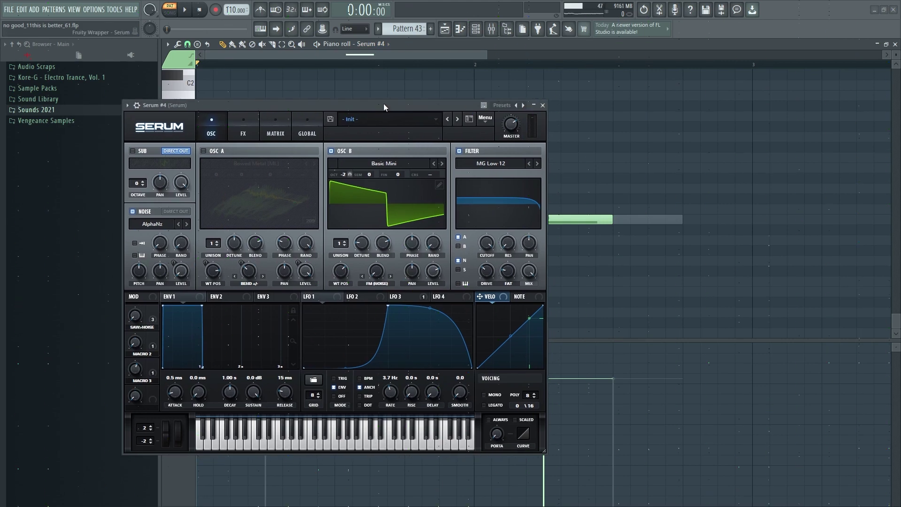
{"action": "key", "text": "F9"}
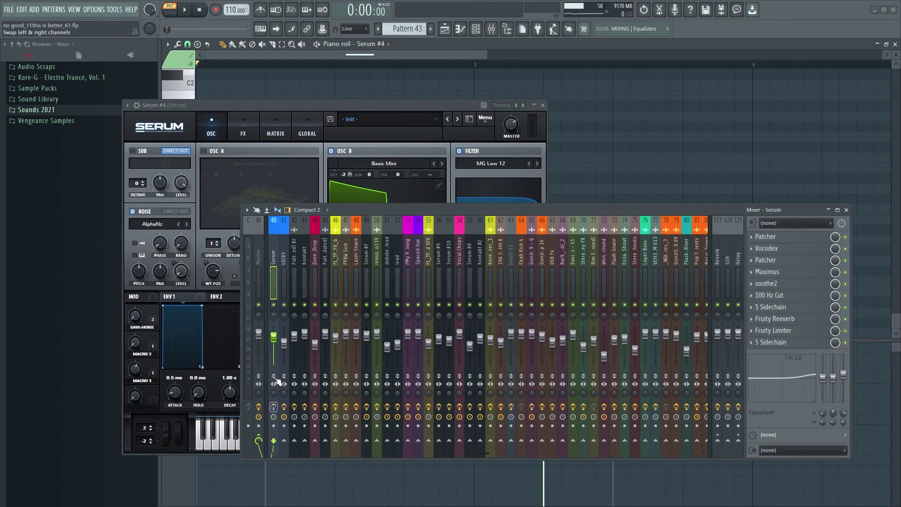
{"action": "left_click", "coordinate": [340, 111]}
{"action": "key", "text": "space"}
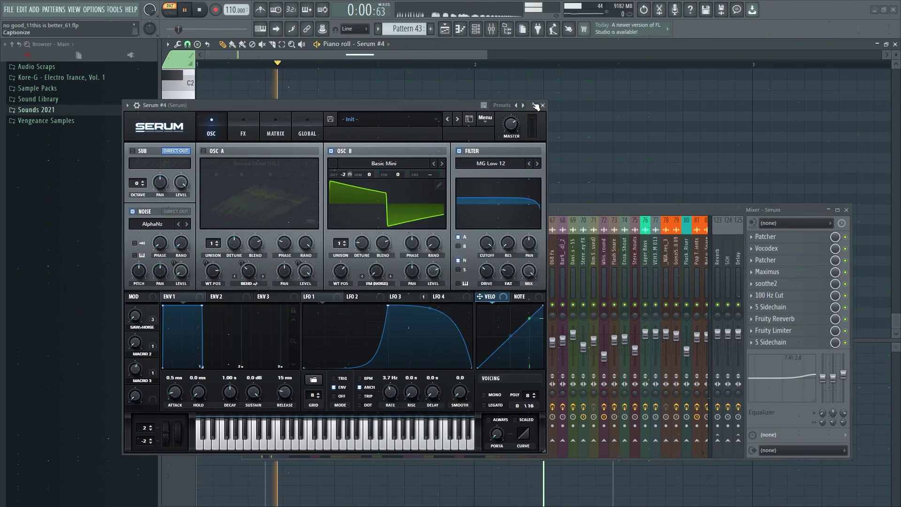
{"action": "left_click", "coordinate": [846, 211]}
Step: Listen to Serum #4 from the start of its note in bar 2, then stop playback
{"action": "left_click_drag", "start_coordinate": [447, 107], "coordinate": [319, 108]}
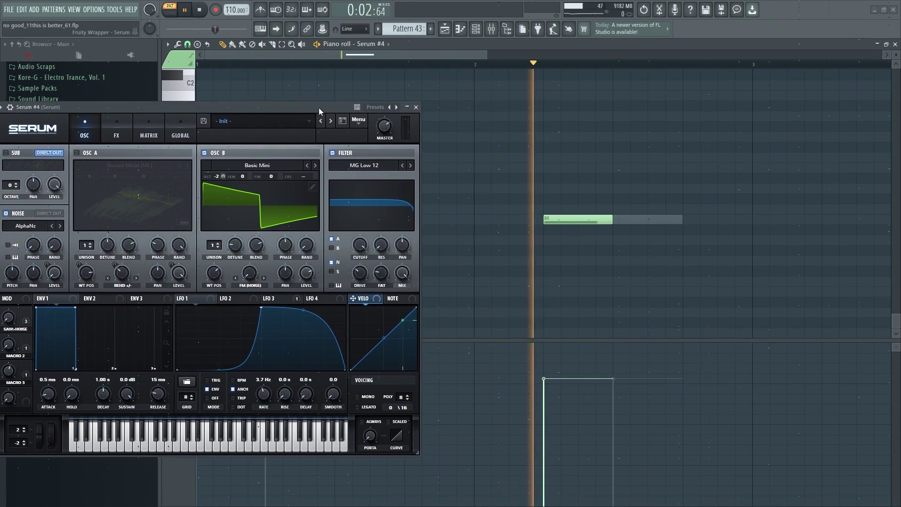
{"action": "left_click", "coordinate": [552, 66]}
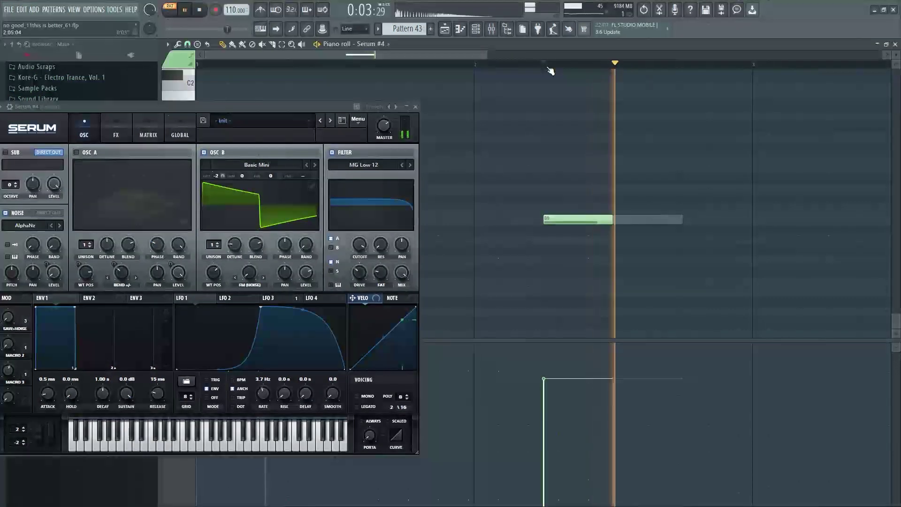
{"action": "left_click", "coordinate": [543, 66]}
{"action": "key", "text": "space"}
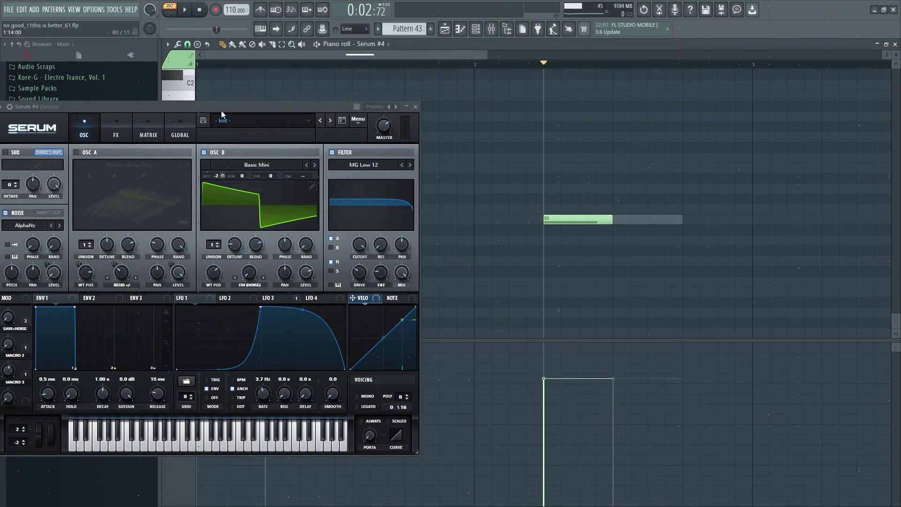
Step: Turn off the Hyper/Dimension and EQ effects inside Serum #4 and return to its oscillator view
{"action": "left_click_drag", "start_coordinate": [220, 111], "coordinate": [355, 116]}
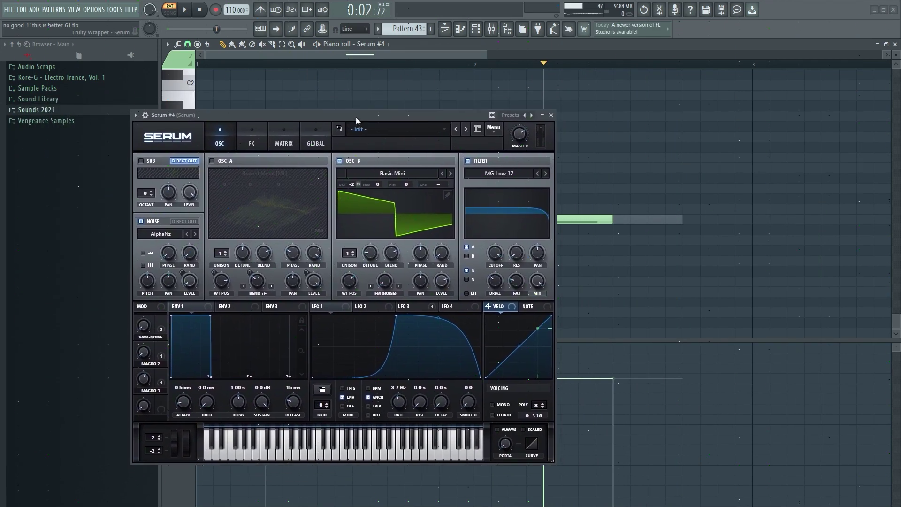
{"action": "left_click", "coordinate": [251, 138]}
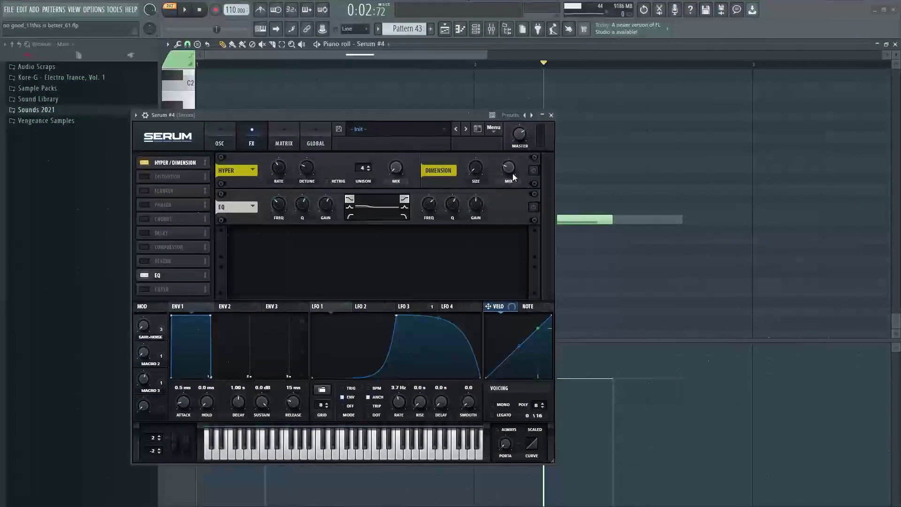
{"action": "left_click", "coordinate": [143, 163]}
{"action": "left_click", "coordinate": [144, 275]}
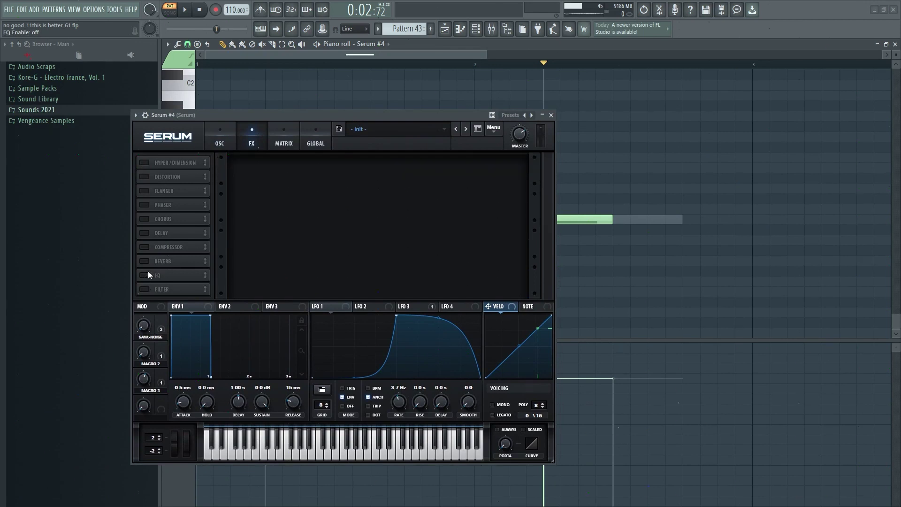
{"action": "left_click", "coordinate": [225, 143]}
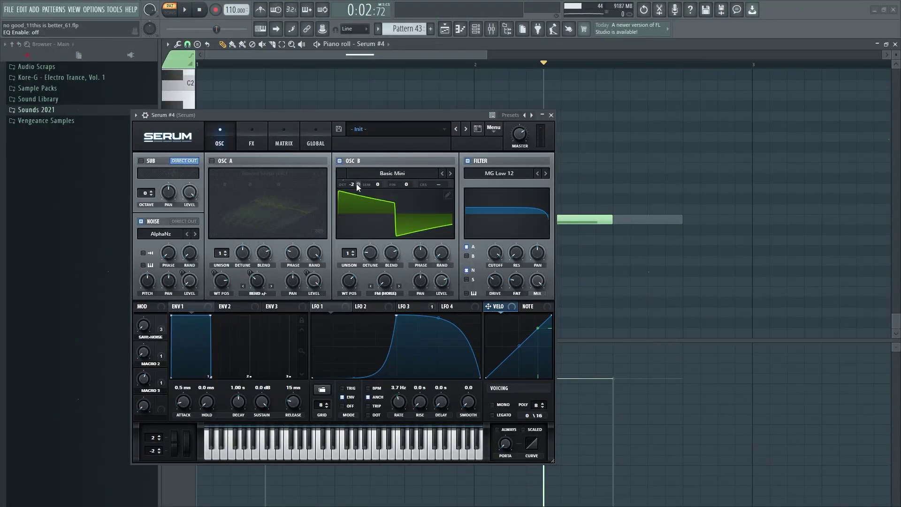
Step: Try the Basic Shapes wavetable at position 4 on oscillator B, then switch back to Basic Mini
{"action": "left_click_drag", "start_coordinate": [333, 116], "coordinate": [315, 101]}
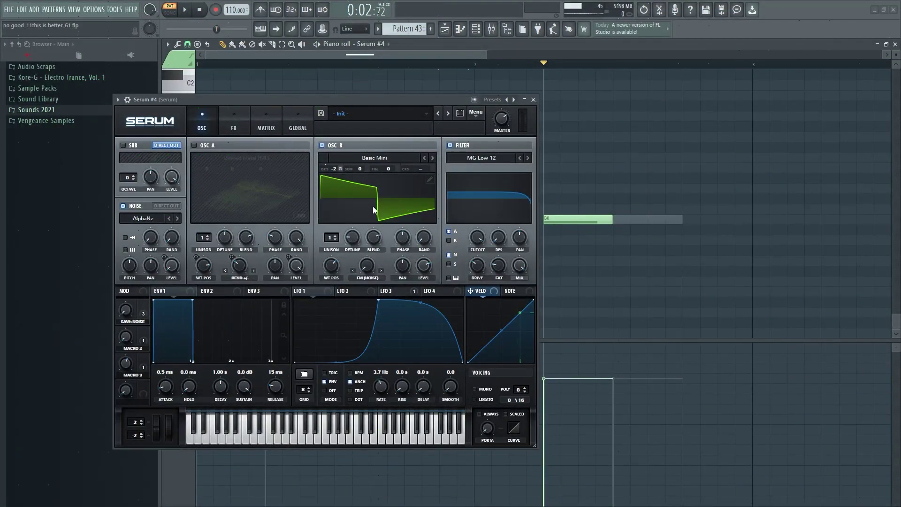
{"action": "mouse_move", "coordinate": [330, 269]}
{"action": "left_mouse_down"}
{"action": "mouse_move", "coordinate": [328, 320]}
{"action": "mouse_move", "coordinate": [331, 263]}
{"action": "mouse_move", "coordinate": [336, 285]}
{"action": "left_mouse_up"}
{"action": "left_click", "coordinate": [378, 157]}
{"action": "mouse_move", "coordinate": [376, 168]}
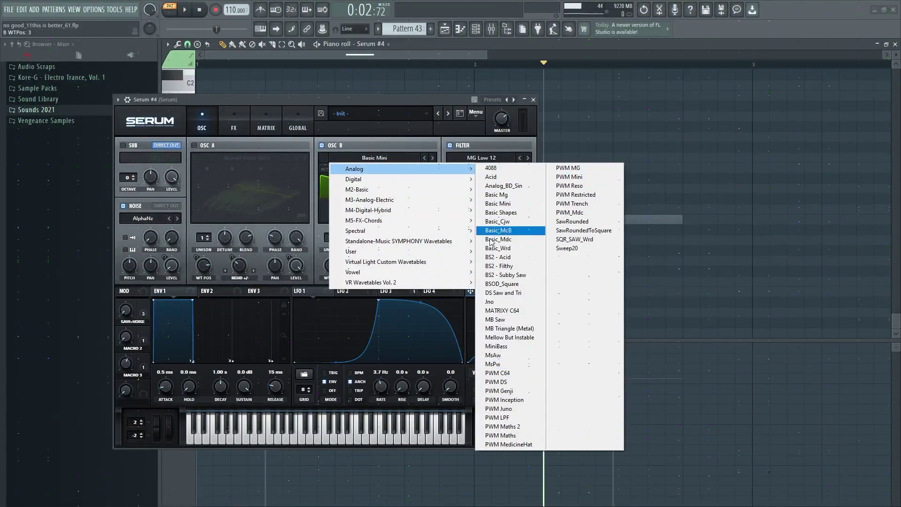
{"action": "left_click", "coordinate": [516, 212]}
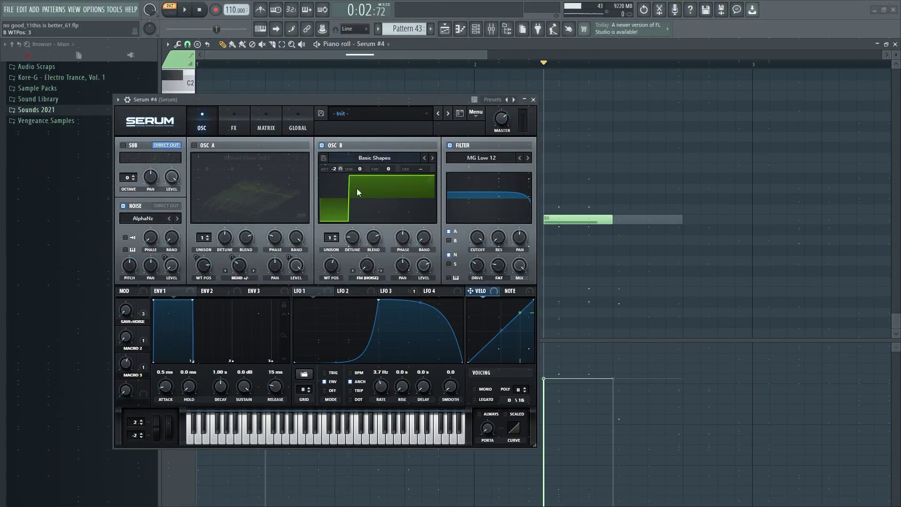
{"action": "left_click_drag", "start_coordinate": [330, 264], "coordinate": [329, 276]}
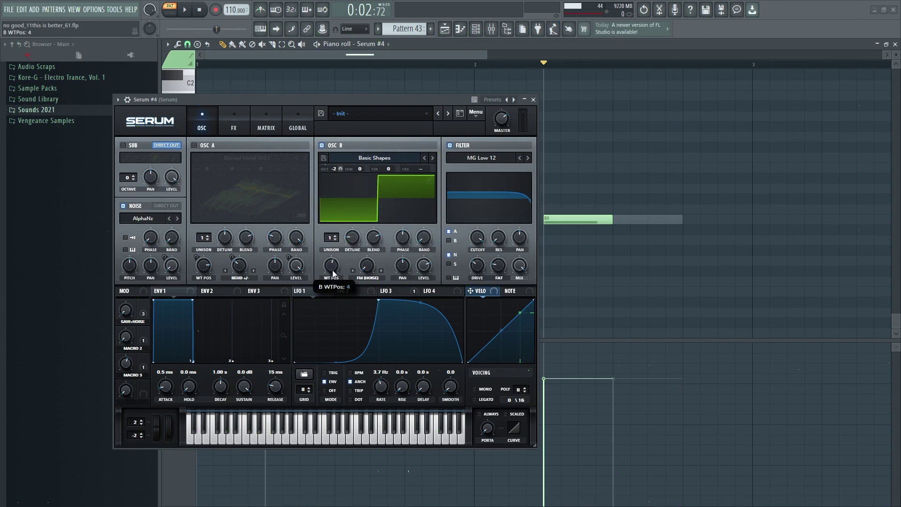
{"action": "left_click", "coordinate": [424, 157]}
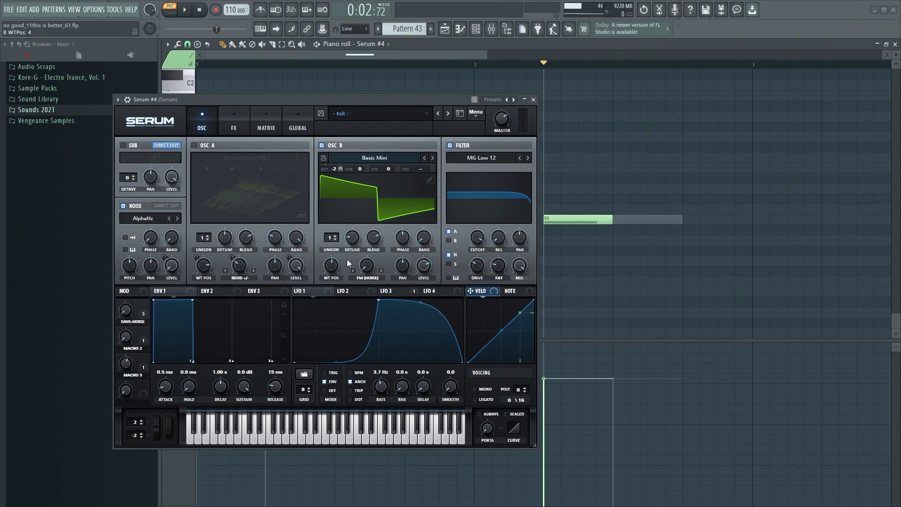
Step: Examine the curves of LFO 2, LFO 1 and LFO 3 in Serum #4
{"action": "left_click", "coordinate": [345, 293]}
{"action": "left_click", "coordinate": [317, 292]}
{"action": "left_click", "coordinate": [390, 293]}
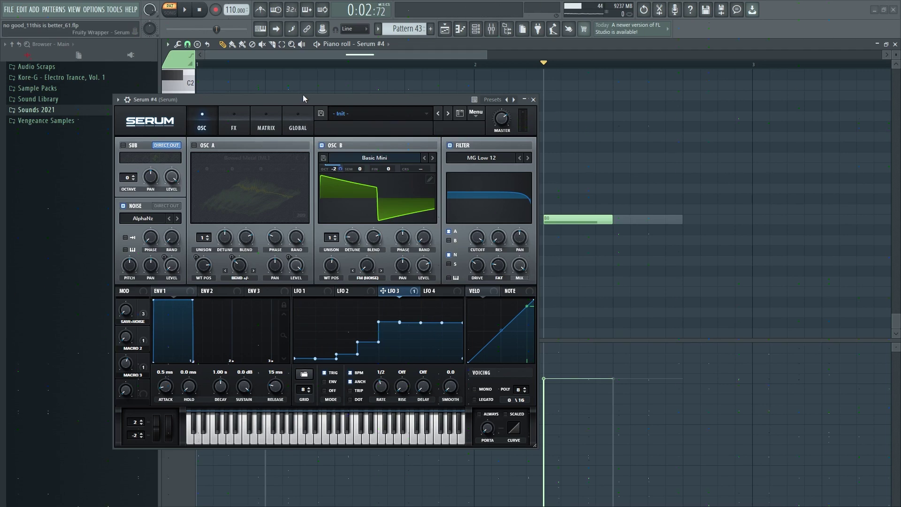
{"action": "left_click_drag", "start_coordinate": [306, 99], "coordinate": [289, 95]}
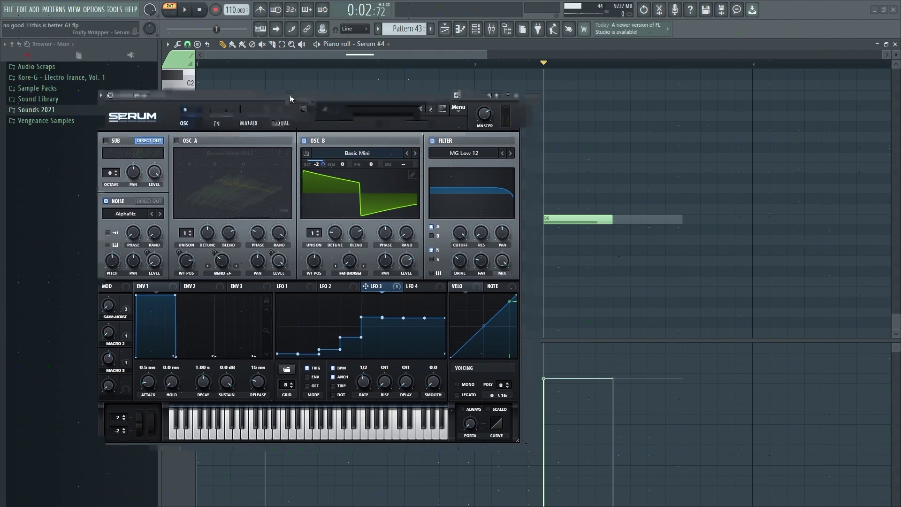
Step: Turn off Serum #4's MG Low 12 filter and audition the note in bar 2
{"action": "left_click", "coordinate": [439, 142]}
{"action": "left_click", "coordinate": [436, 142]}
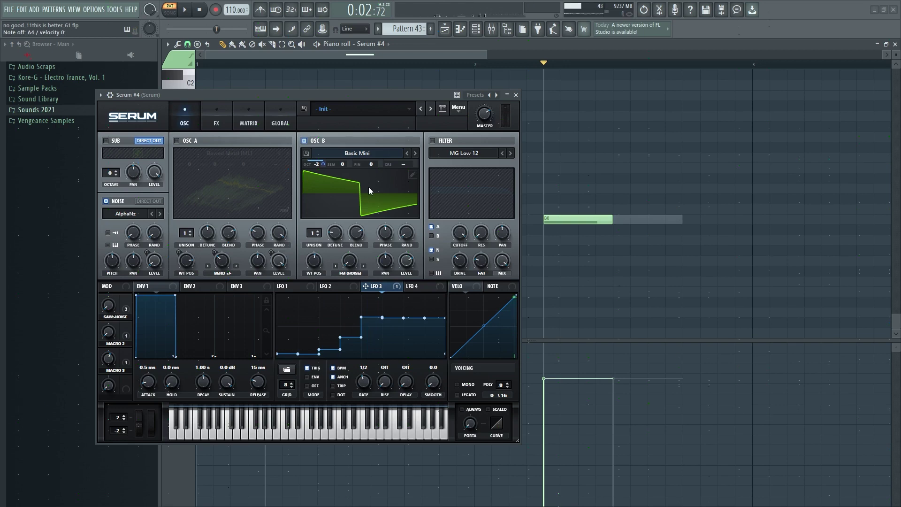
{"action": "left_click", "coordinate": [565, 222]}
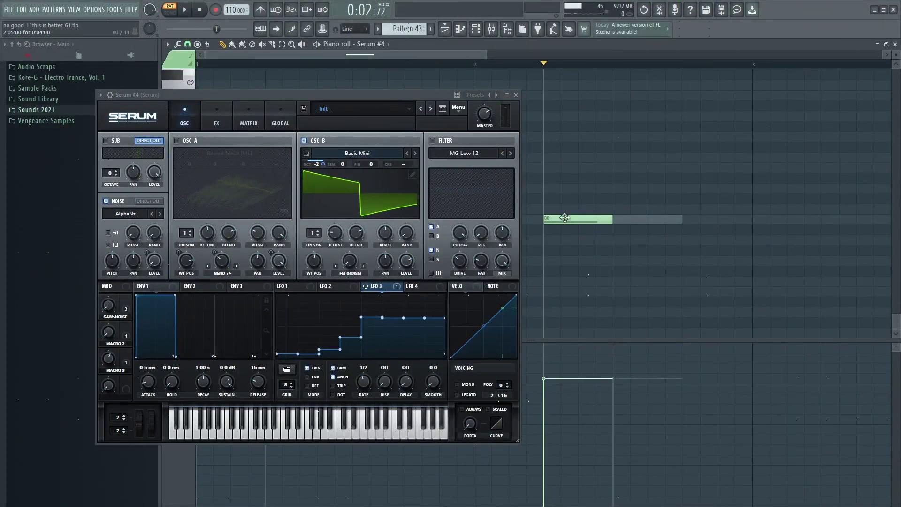
{"action": "left_click", "coordinate": [564, 217]}
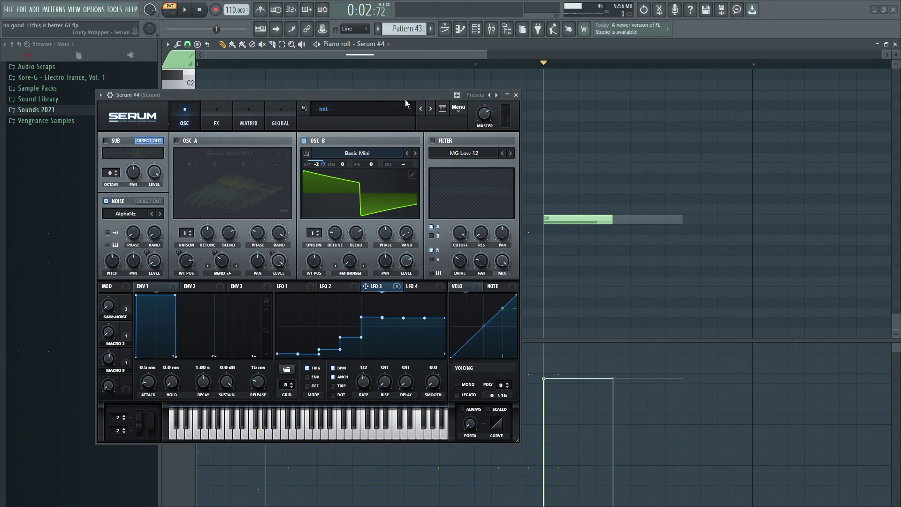
Step: Show the Serum insert in the mixer, close the Serum #4 window, and bypass the insert's effects
{"action": "key", "text": "F9"}
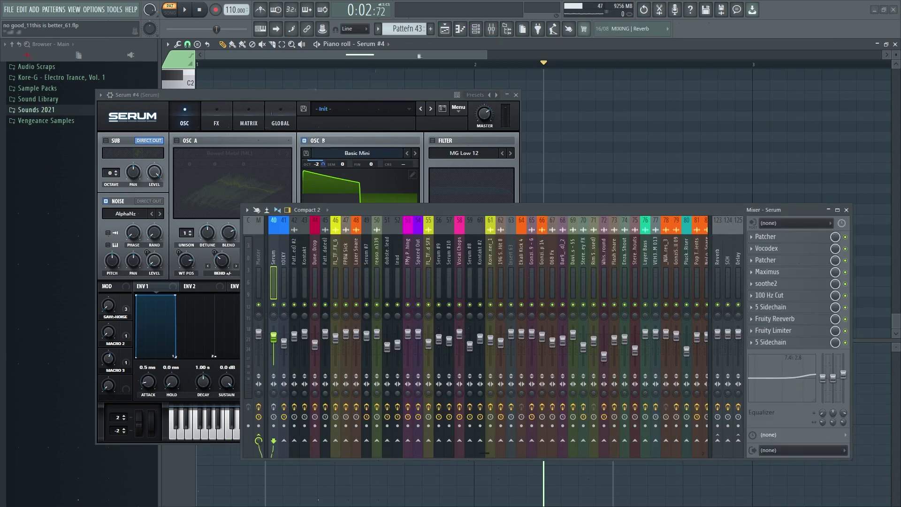
{"action": "left_click_drag", "start_coordinate": [323, 94], "coordinate": [307, 90]}
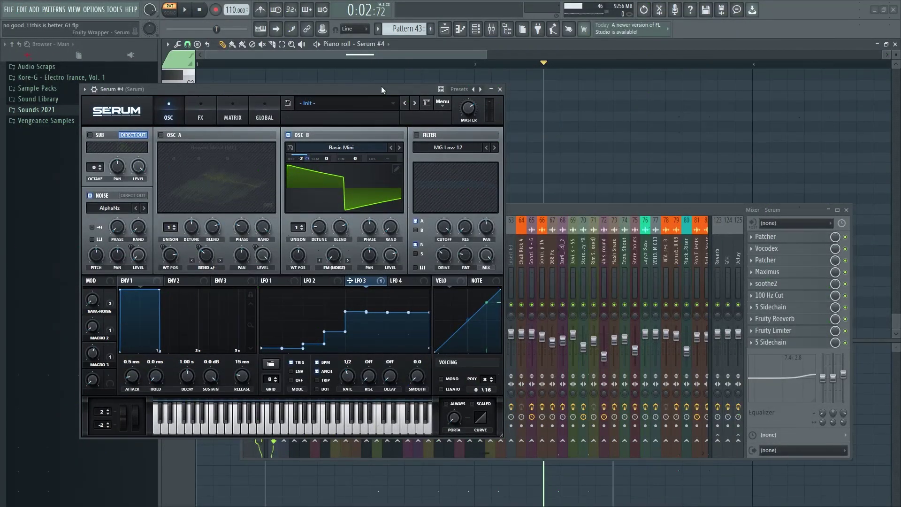
{"action": "left_click_drag", "start_coordinate": [381, 89], "coordinate": [363, 80]}
{"action": "left_click", "coordinate": [483, 83]}
{"action": "left_click_drag", "start_coordinate": [581, 205], "coordinate": [565, 288]}
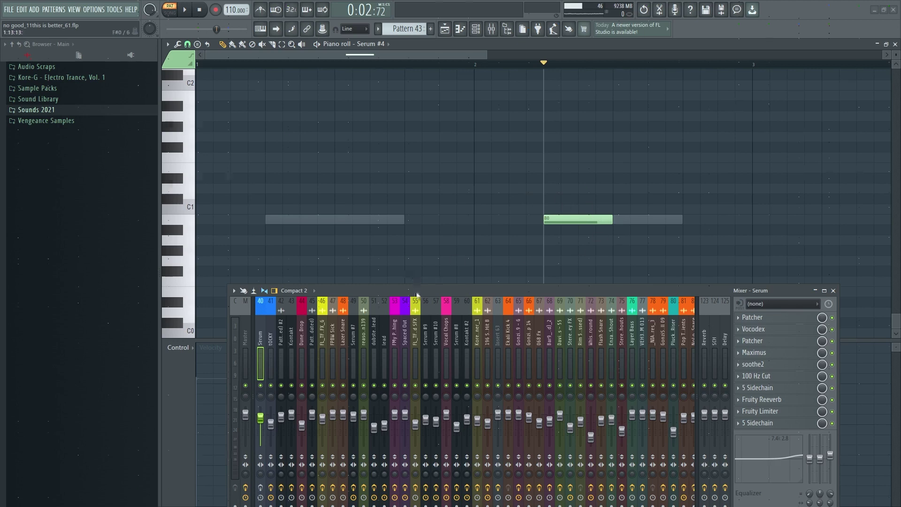
{"action": "left_click_drag", "start_coordinate": [417, 295], "coordinate": [410, 217]}
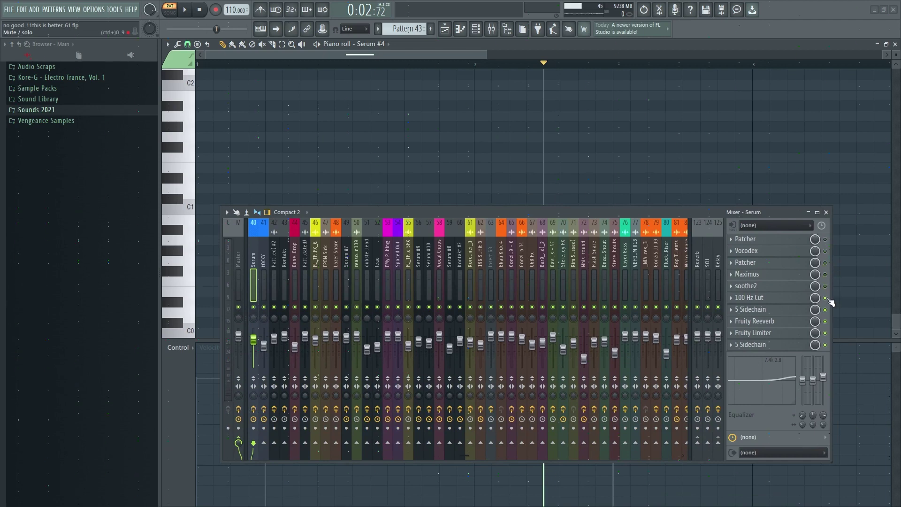
Step: Open the first Patcher on the Serum insert and inspect its OTT chain and one OTT's settings
{"action": "left_click", "coordinate": [777, 242]}
{"action": "left_click_drag", "start_coordinate": [247, 130], "coordinate": [171, 111]}
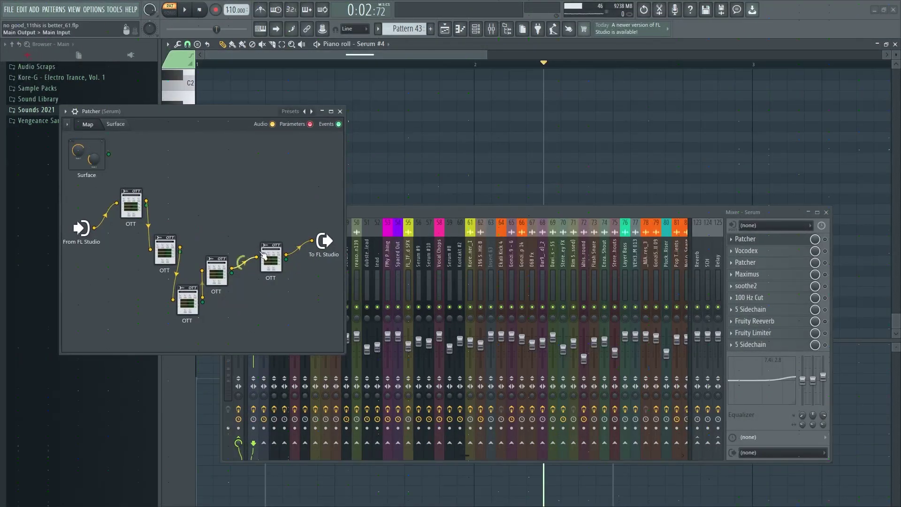
{"action": "double_click", "coordinate": [217, 273]}
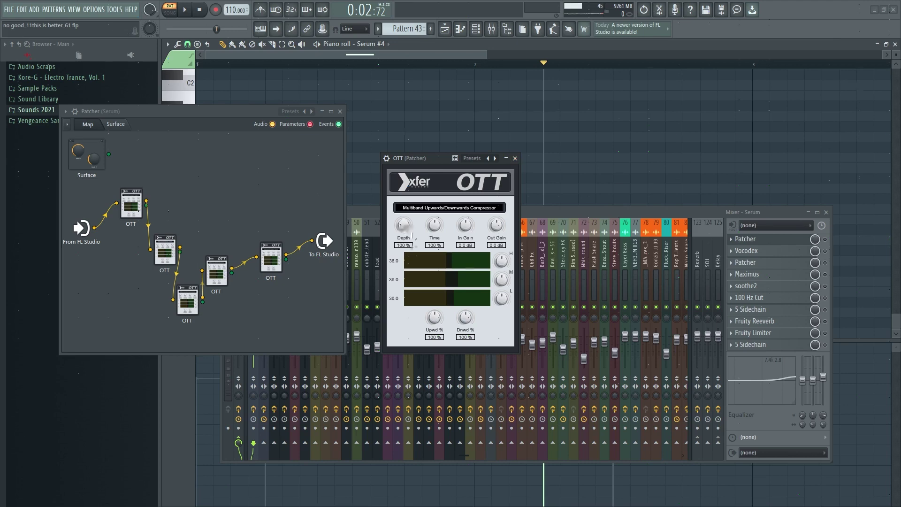
{"action": "left_click", "coordinate": [515, 158]}
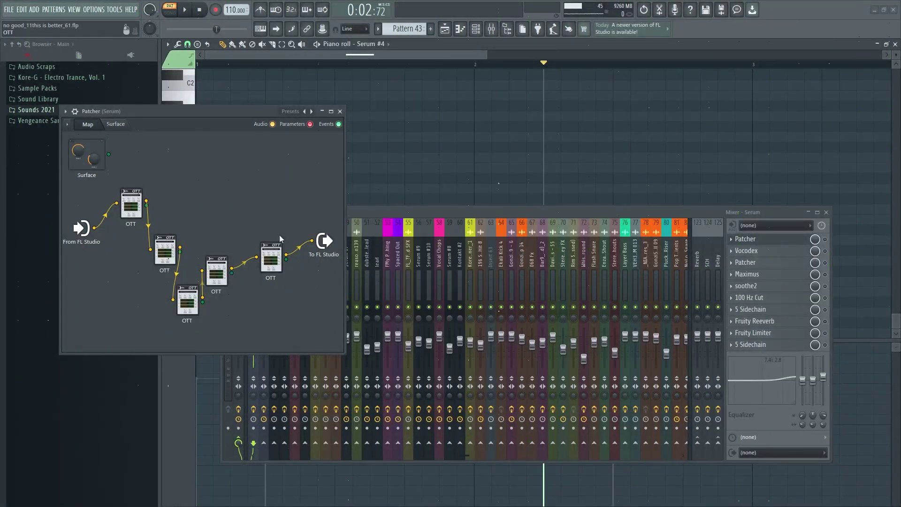
Step: Re-enable the first Patcher on the Serum insert, listen to the sound with it, and close the Patcher window
{"action": "left_click", "coordinate": [683, 215]}
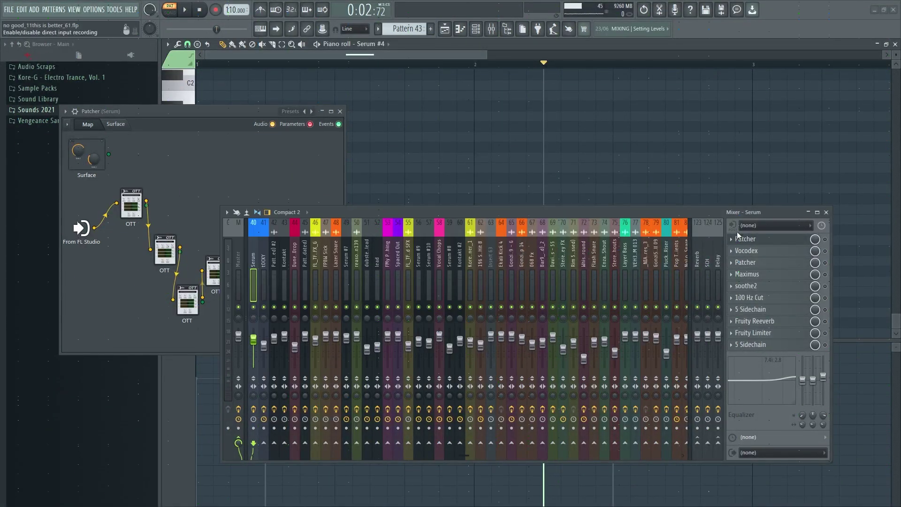
{"action": "key", "text": "space"}
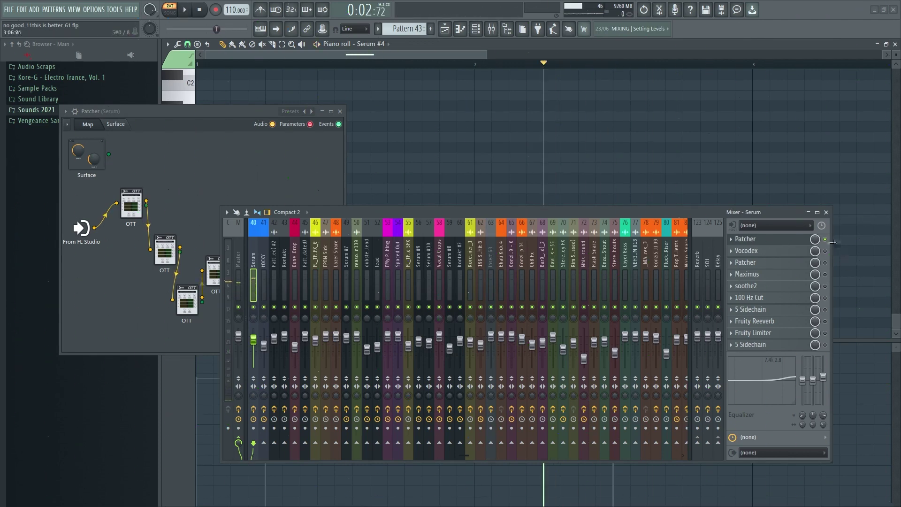
{"action": "key", "text": "space"}
{"action": "key", "text": "space"}
{"action": "key", "text": "space"}
{"action": "key", "text": "space"}
{"action": "left_click_drag", "start_coordinate": [237, 108], "coordinate": [220, 107]}
{"action": "left_click", "coordinate": [323, 111]}
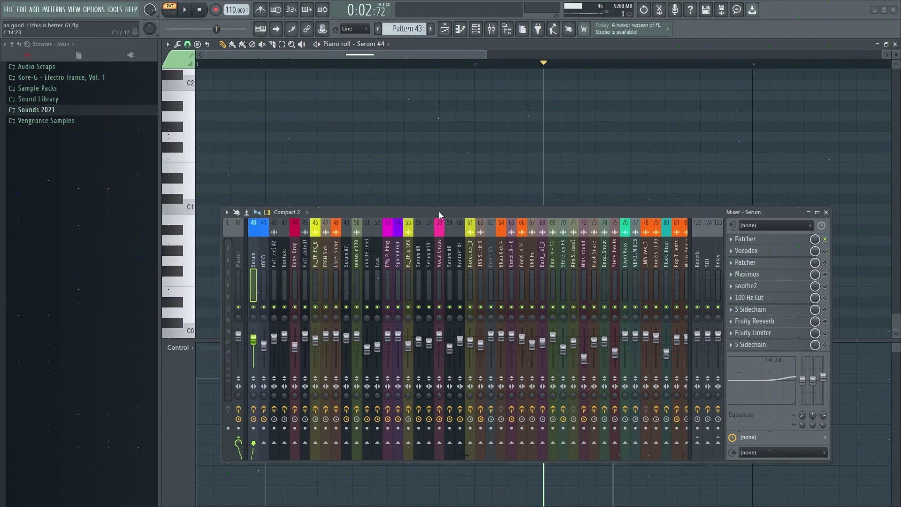
Step: Open the Vocodex on the Serum insert, re-enable it, and listen to the note through it
{"action": "left_click", "coordinate": [776, 253]}
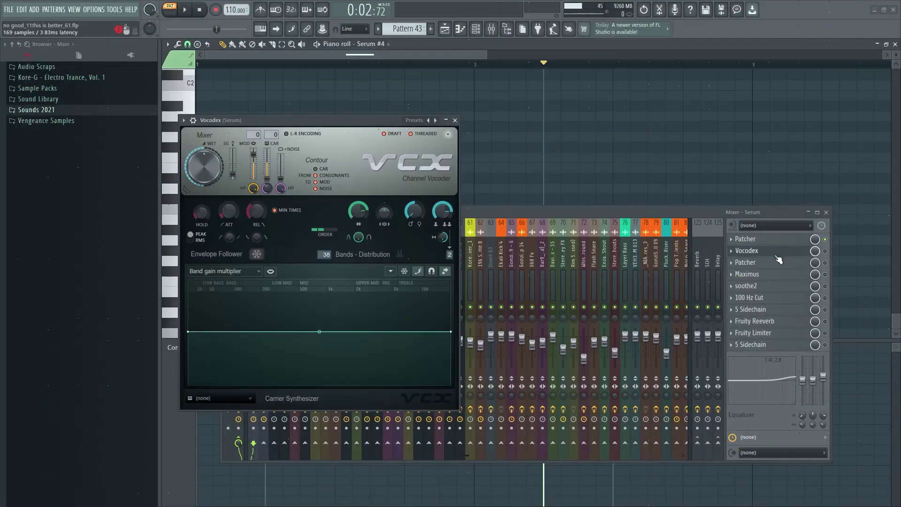
{"action": "left_click_drag", "start_coordinate": [340, 129], "coordinate": [311, 112]}
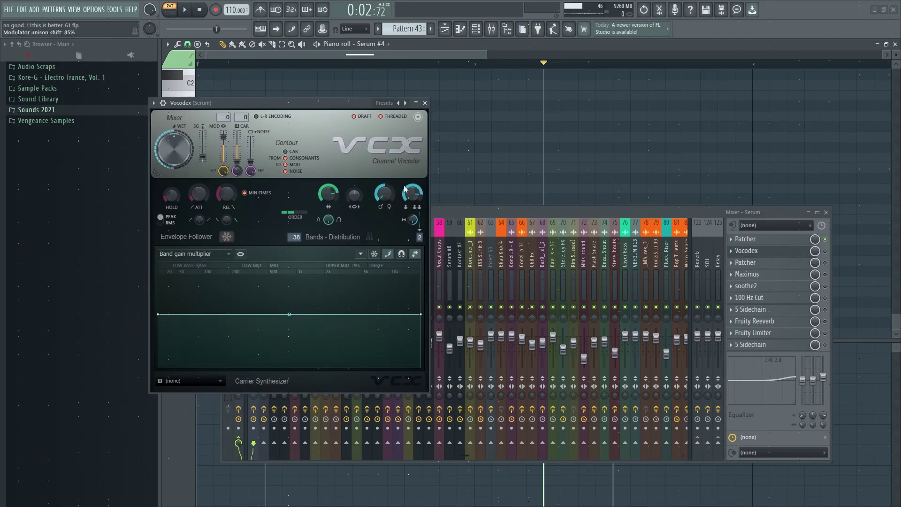
{"action": "left_click", "coordinate": [742, 247]}
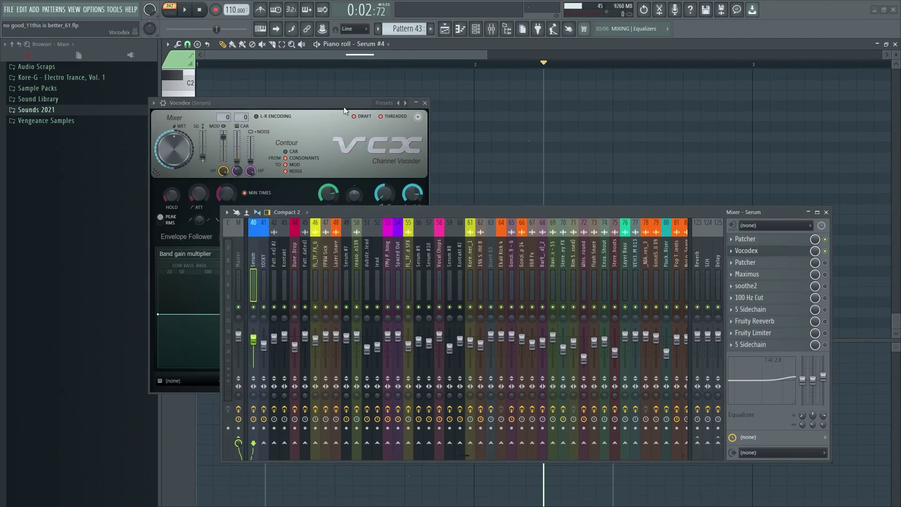
{"action": "left_click", "coordinate": [328, 103]}
{"action": "key", "text": "space"}
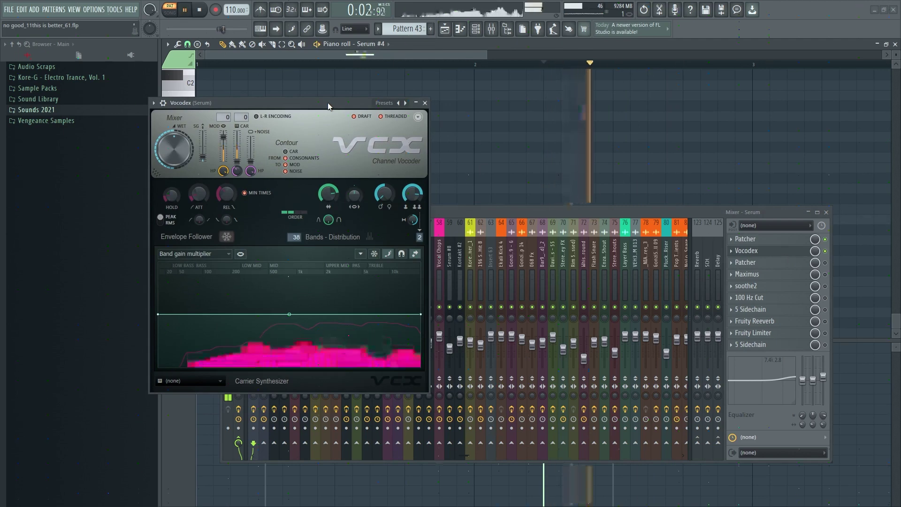
{"action": "key", "text": "space"}
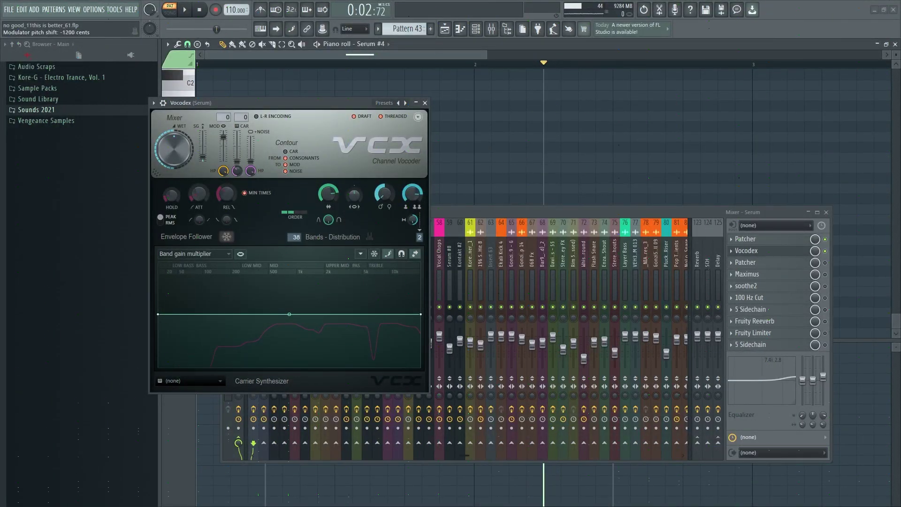
Step: Try a higher modulator pitch shift in Vocodex and audition the note with it
{"action": "left_click_drag", "start_coordinate": [385, 193], "coordinate": [384, 168]}
{"action": "key", "text": "space"}
{"action": "key", "text": "space"}
{"action": "key", "text": "space"}
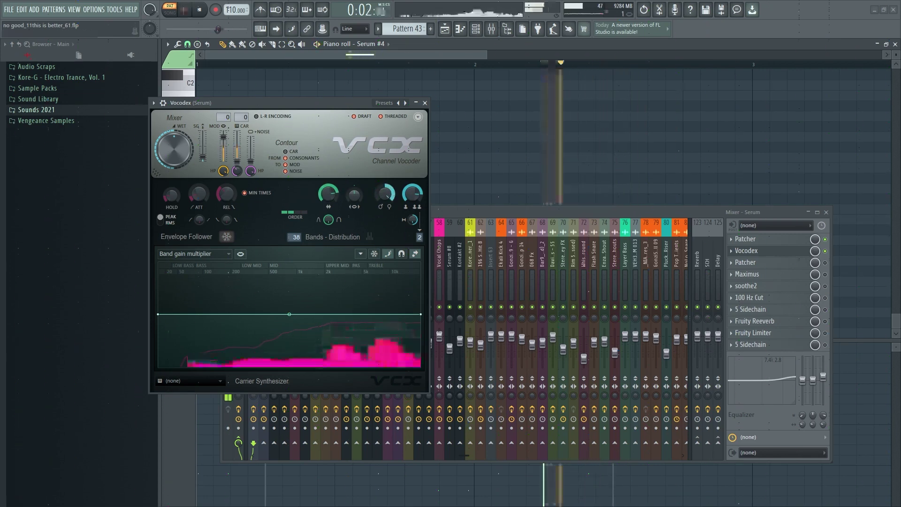
{"action": "key", "text": "space"}
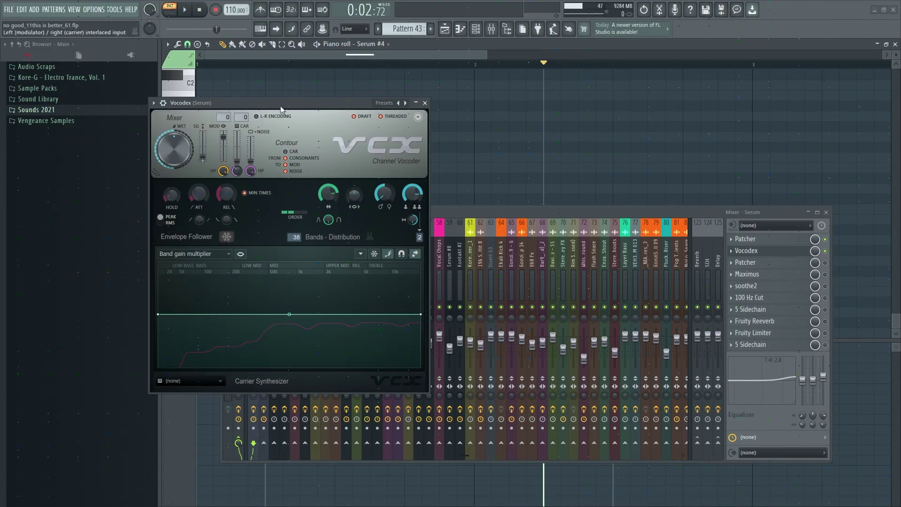
{"action": "left_click_drag", "start_coordinate": [280, 106], "coordinate": [260, 93]}
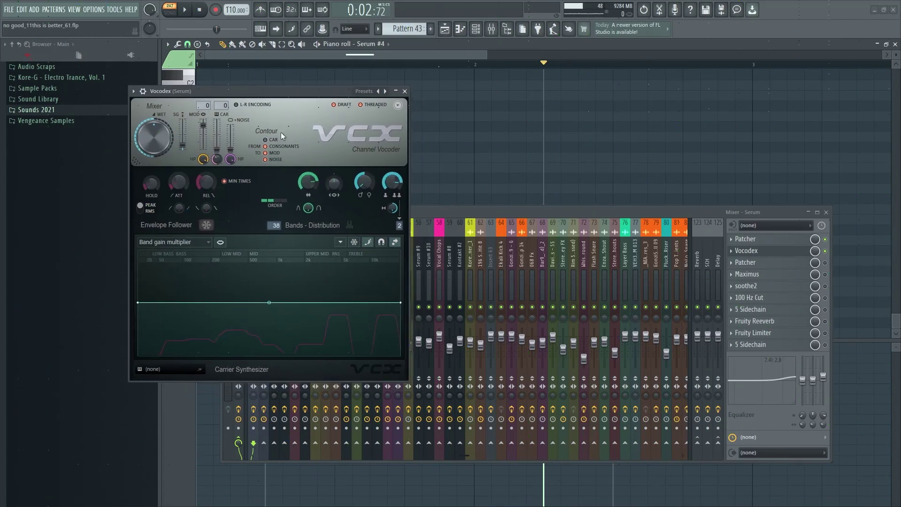
{"action": "left_click_drag", "start_coordinate": [187, 93], "coordinate": [238, 103]}
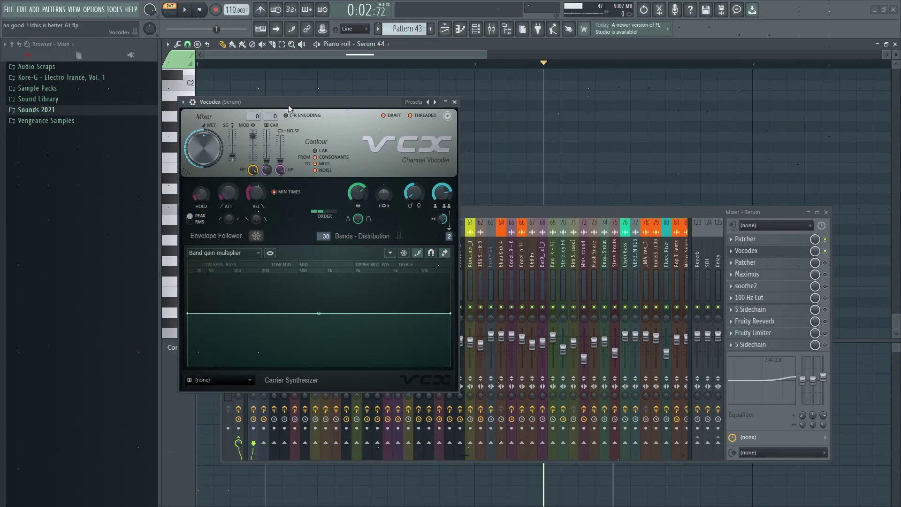
{"action": "left_click_drag", "start_coordinate": [290, 112], "coordinate": [284, 108]}
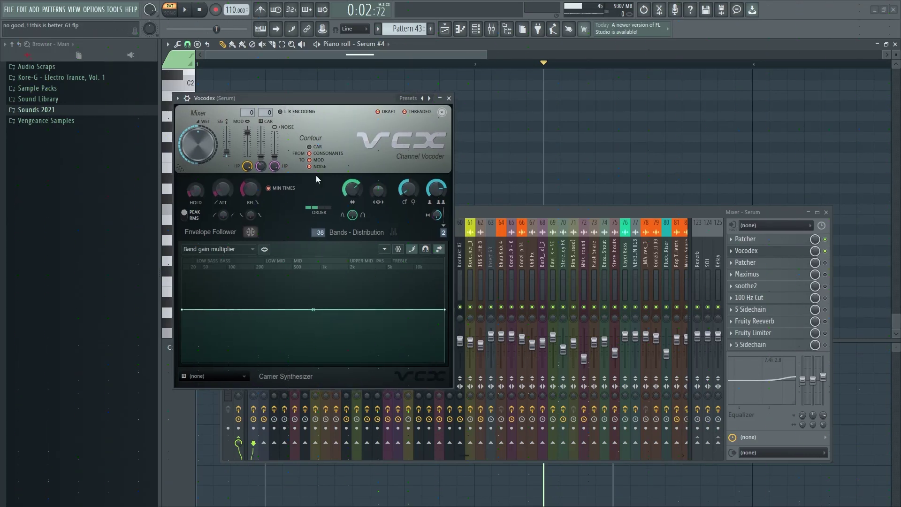
{"action": "left_click_drag", "start_coordinate": [311, 98], "coordinate": [338, 84]}
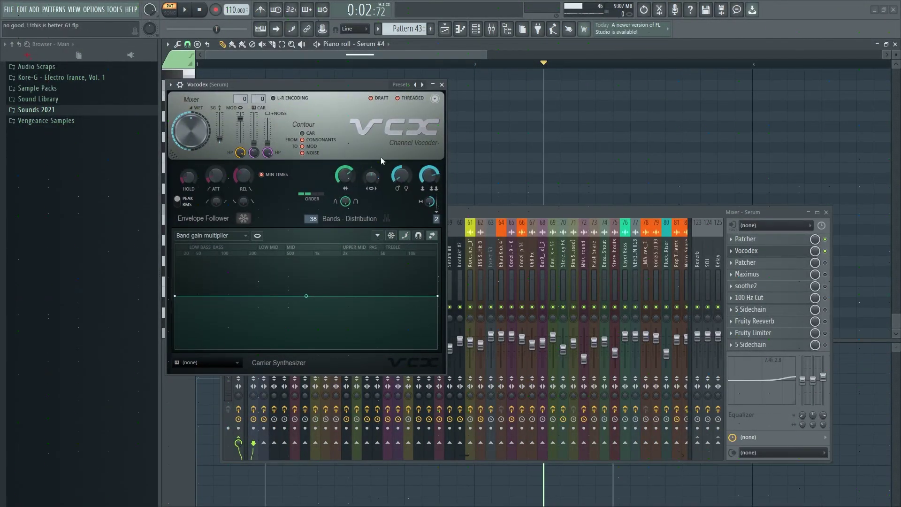
Step: Try narrowing the Vocodex band width to 1% and 3% while auditioning the note, and save the project
{"action": "left_click_drag", "start_coordinate": [350, 177], "coordinate": [349, 213]}
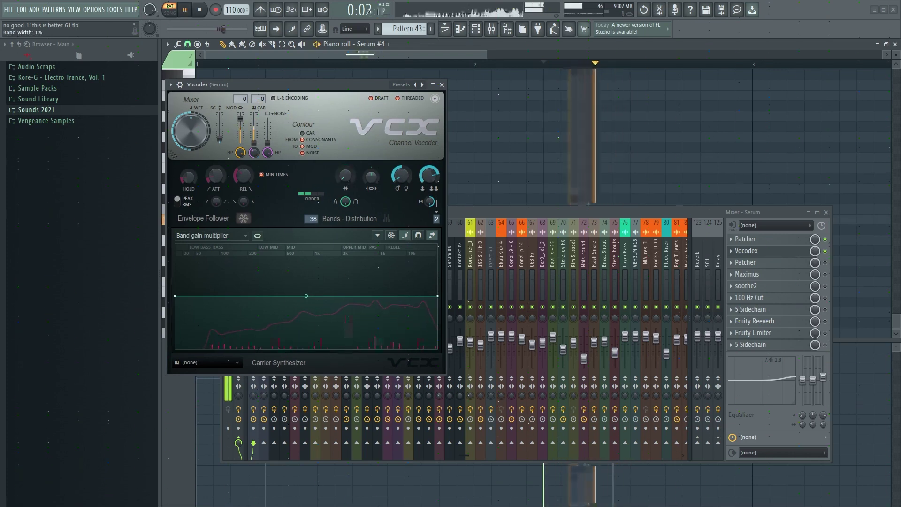
{"action": "key", "text": "ctrl+s"}
{"action": "left_click_drag", "start_coordinate": [345, 175], "coordinate": [345, 202]}
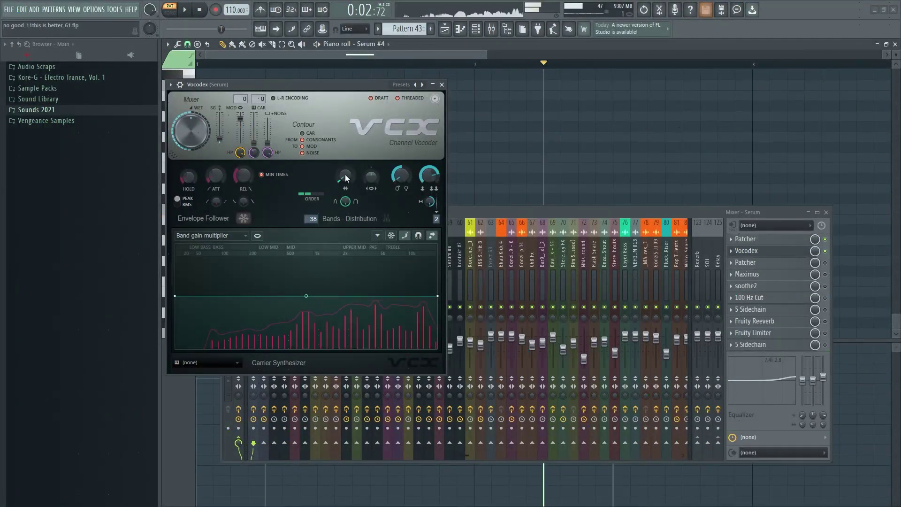
{"action": "key", "text": "space"}
{"action": "key", "text": "space"}
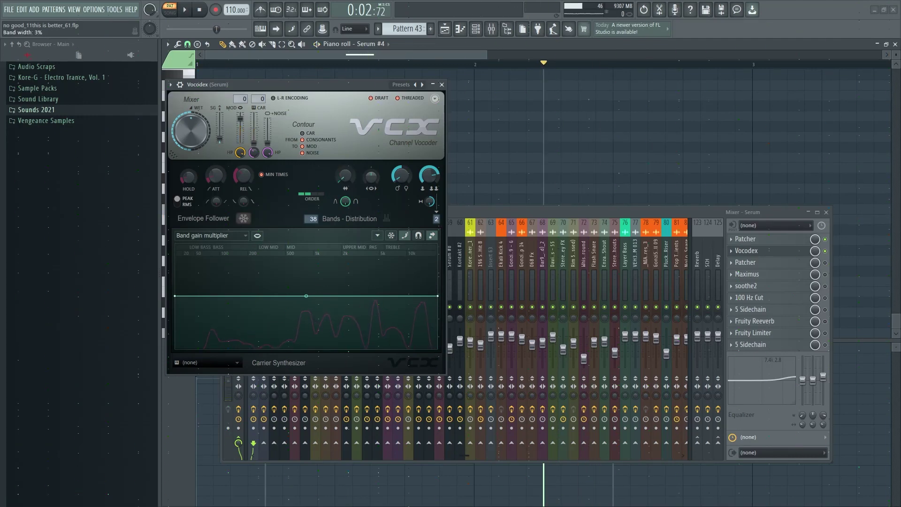
{"action": "key", "text": "space"}
{"action": "key", "text": "space"}
Step: Widen the Vocodex bands again, audition the note, and close the Vocodex window
{"action": "left_click_drag", "start_coordinate": [345, 178], "coordinate": [345, 171]}
{"action": "left_click_drag", "start_coordinate": [338, 177], "coordinate": [338, 122]}
{"action": "key", "text": "space"}
{"action": "key", "text": "space"}
{"action": "left_click", "coordinate": [442, 84]}
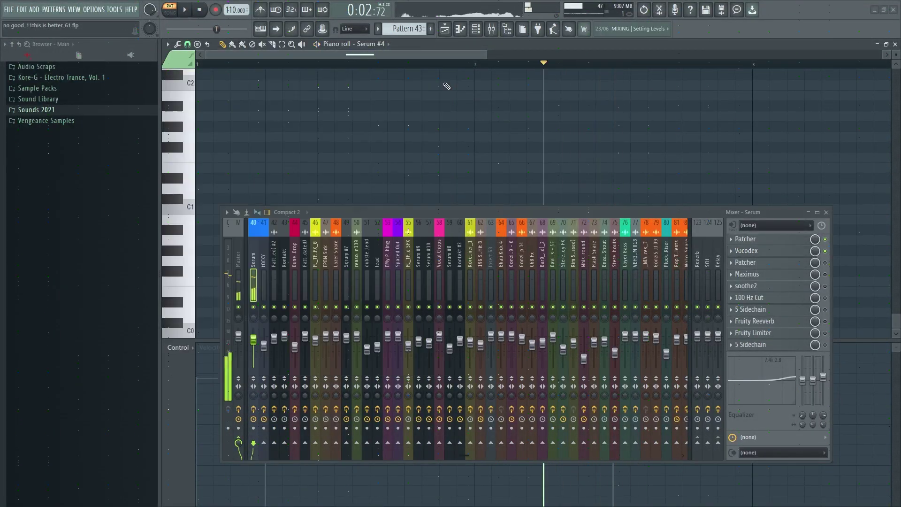
Step: Open the second Patcher on the Serum insert and reposition its first OTT and lower Fruity parametric EQ 2 in the map
{"action": "left_click", "coordinate": [752, 262]}
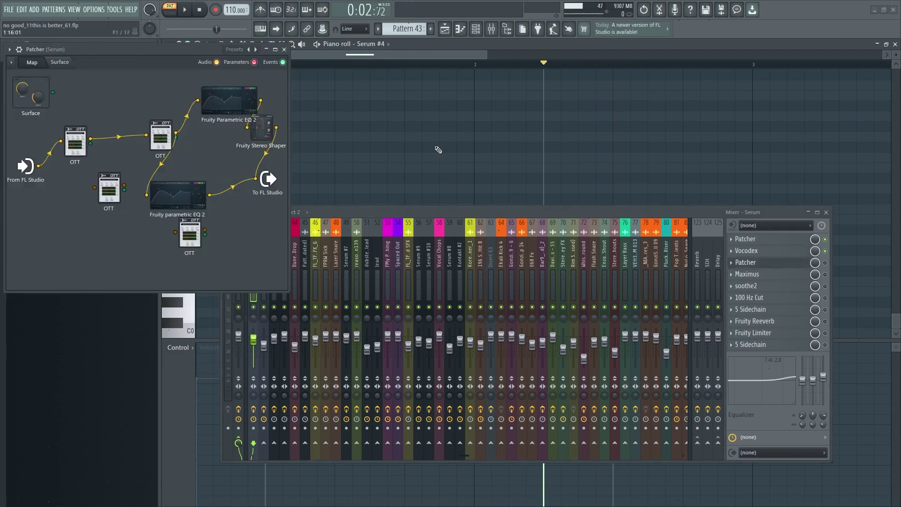
{"action": "left_click_drag", "start_coordinate": [119, 51], "coordinate": [221, 110]}
{"action": "left_click_drag", "start_coordinate": [292, 248], "coordinate": [297, 253]}
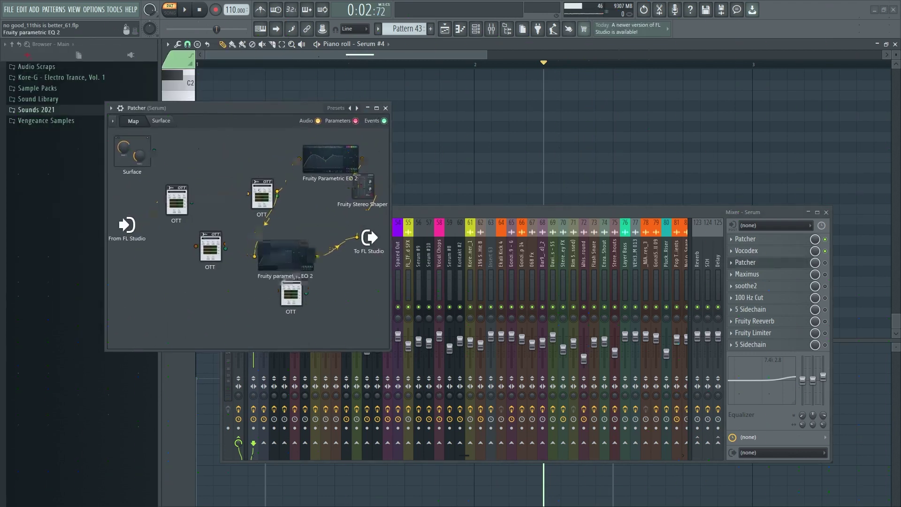
{"action": "left_click_drag", "start_coordinate": [297, 253], "coordinate": [323, 228]}
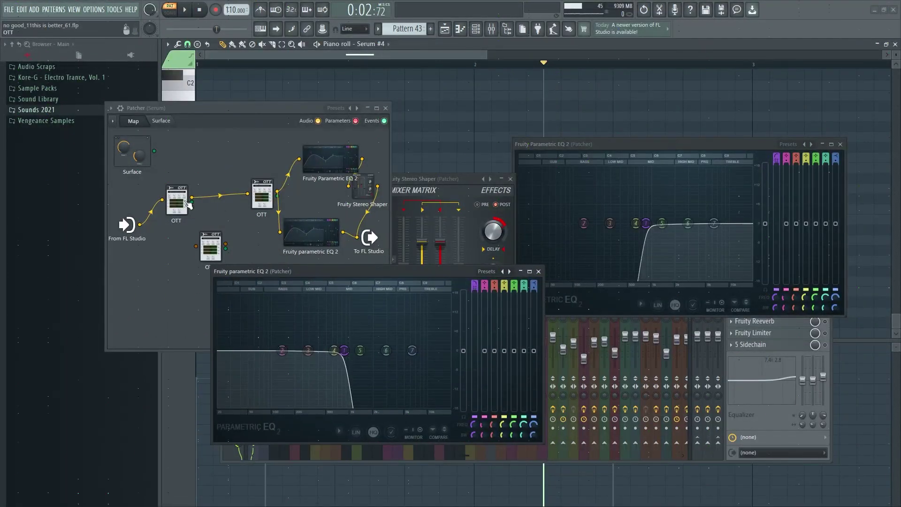
{"action": "left_click_drag", "start_coordinate": [177, 198], "coordinate": [172, 201]}
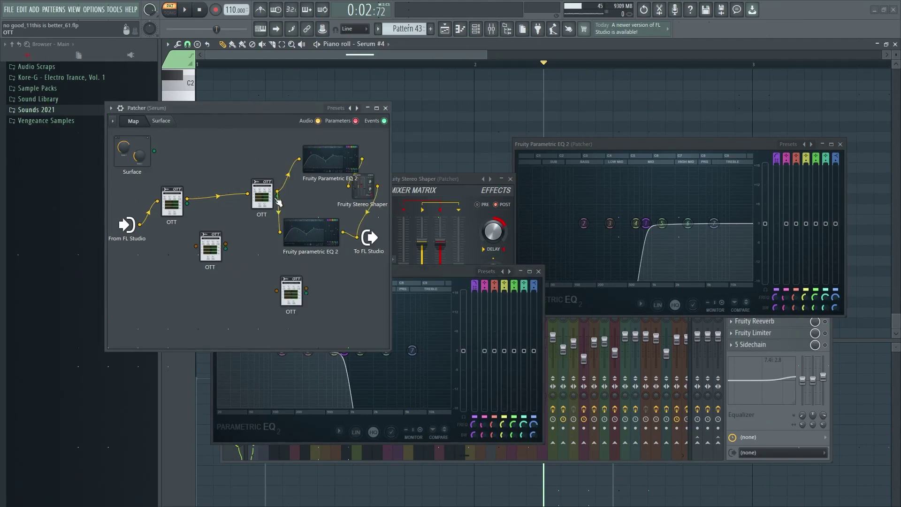
Step: Inspect the settings of the two chained OTTs in the second Patcher and close their windows
{"action": "double_click", "coordinate": [172, 202]}
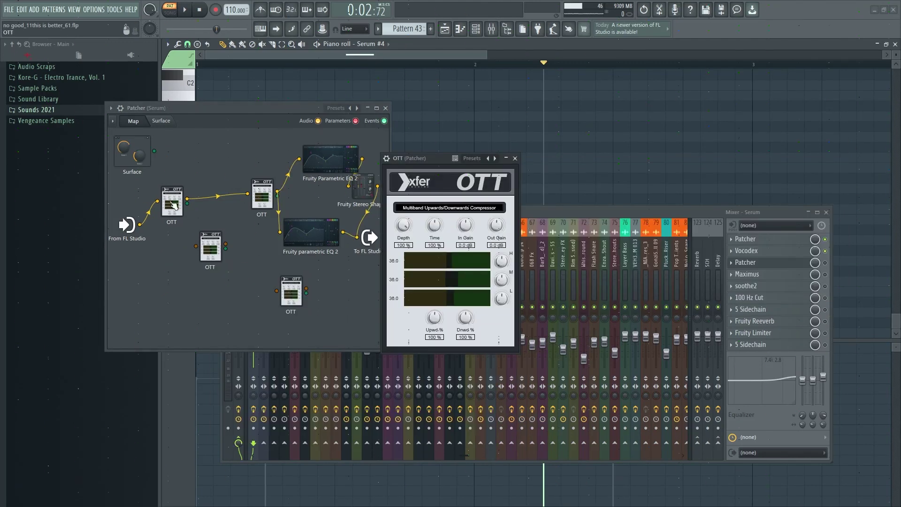
{"action": "left_click", "coordinate": [515, 159]}
{"action": "double_click", "coordinate": [270, 199]}
{"action": "left_click_drag", "start_coordinate": [441, 157], "coordinate": [322, 183]}
{"action": "left_click", "coordinate": [396, 184]}
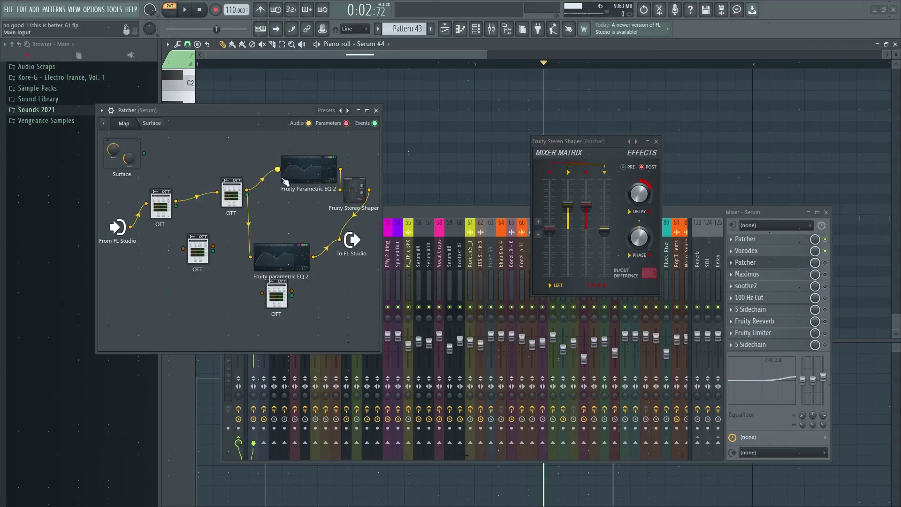
Step: Open the high-pass Fruity Parametric EQ 2, lay it out beside the Fruity Stereo Shaper, hide the mixer, and play the note
{"action": "left_click", "coordinate": [323, 179]}
{"action": "left_click_drag", "start_coordinate": [542, 156], "coordinate": [521, 226]}
{"action": "left_click_drag", "start_coordinate": [567, 142], "coordinate": [724, 47]}
{"action": "left_click_drag", "start_coordinate": [770, 212], "coordinate": [722, 318]}
{"action": "left_click", "coordinate": [778, 317]}
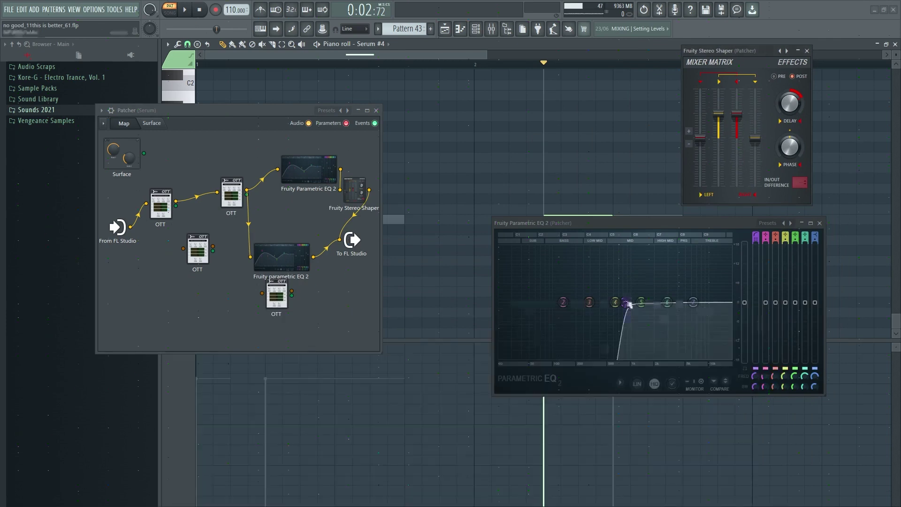
{"action": "key", "text": "space"}
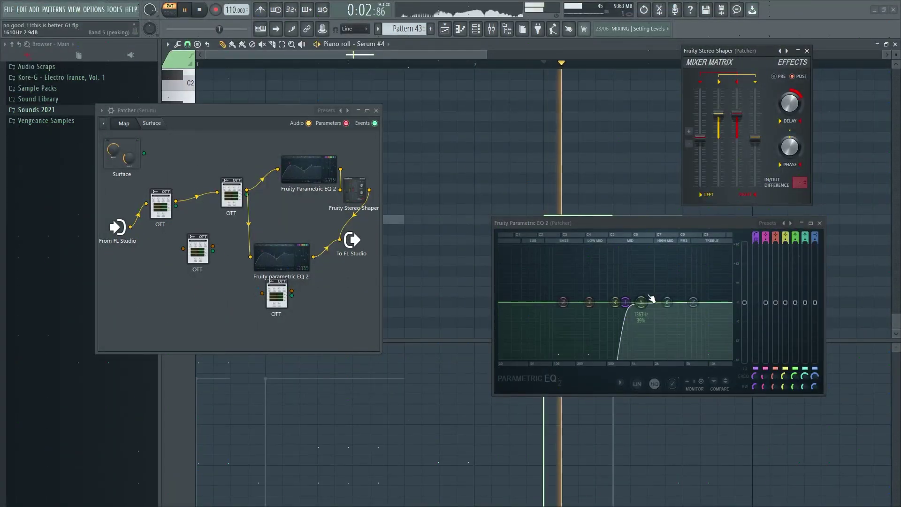
{"action": "key", "text": "space"}
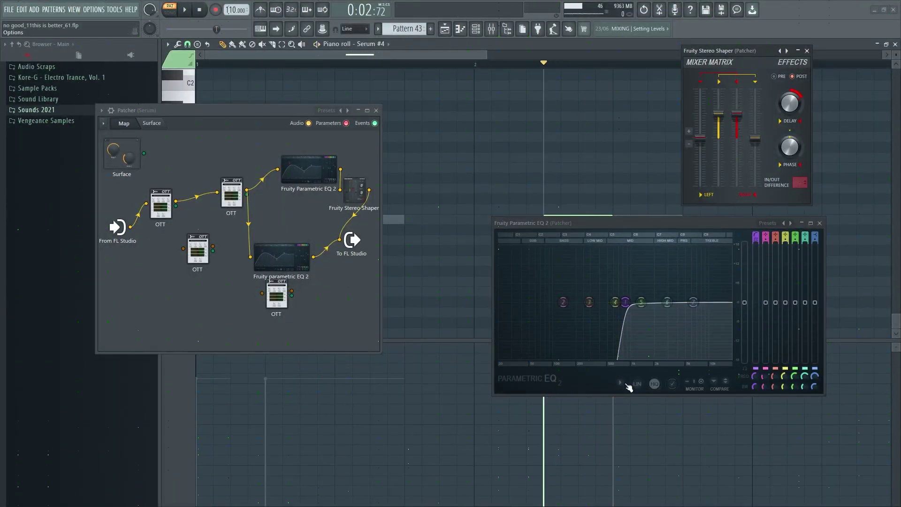
Step: Check the high-pass EQ's options, re-enable the second Patcher on the Serum insert, and play the note to view the EQ's spectrum
{"action": "left_click", "coordinate": [622, 382]}
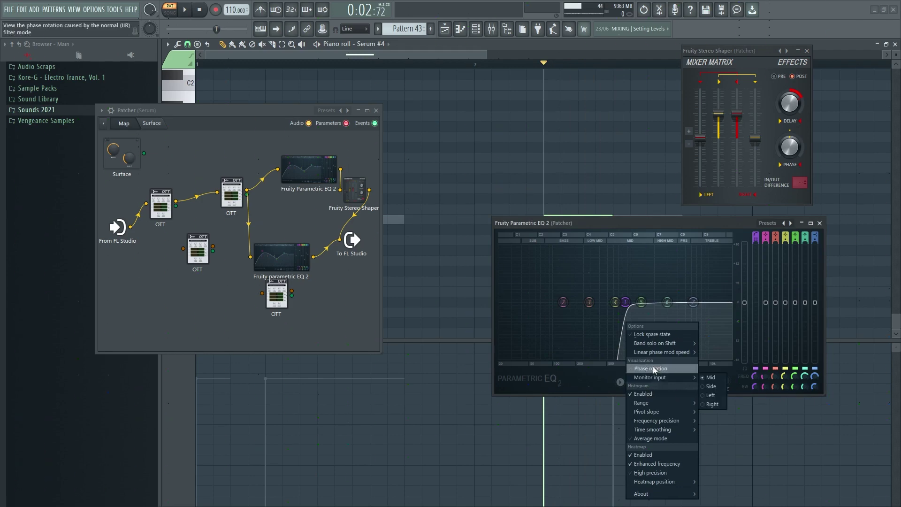
{"action": "left_click", "coordinate": [578, 381]}
{"action": "key", "text": "F9"}
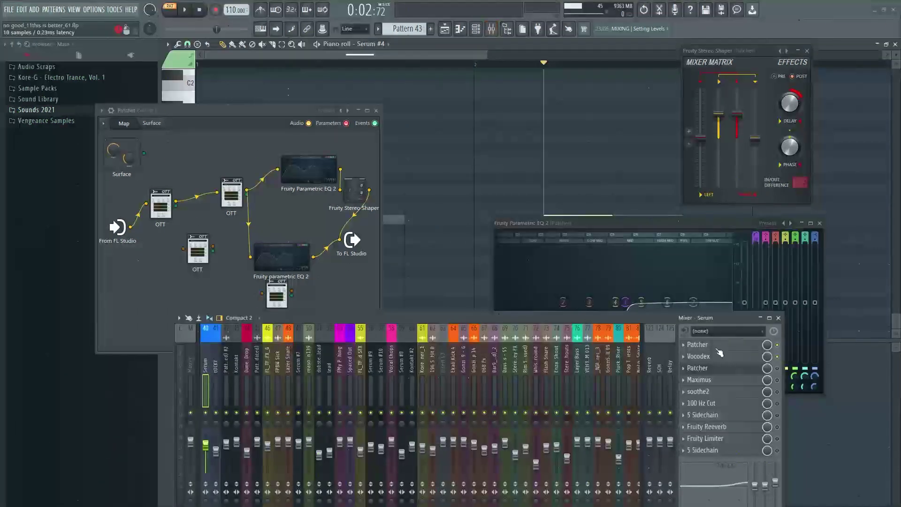
{"action": "left_click", "coordinate": [779, 318]}
{"action": "key", "text": "space"}
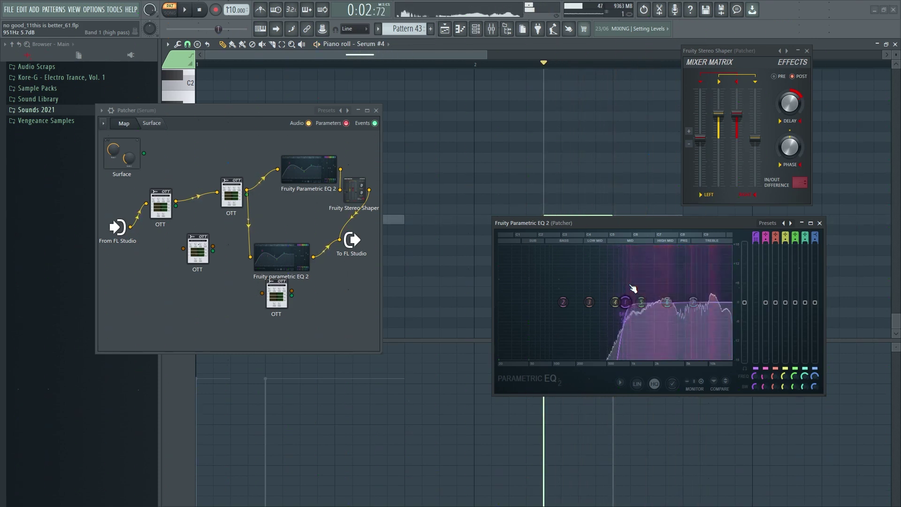
{"action": "key", "text": "space"}
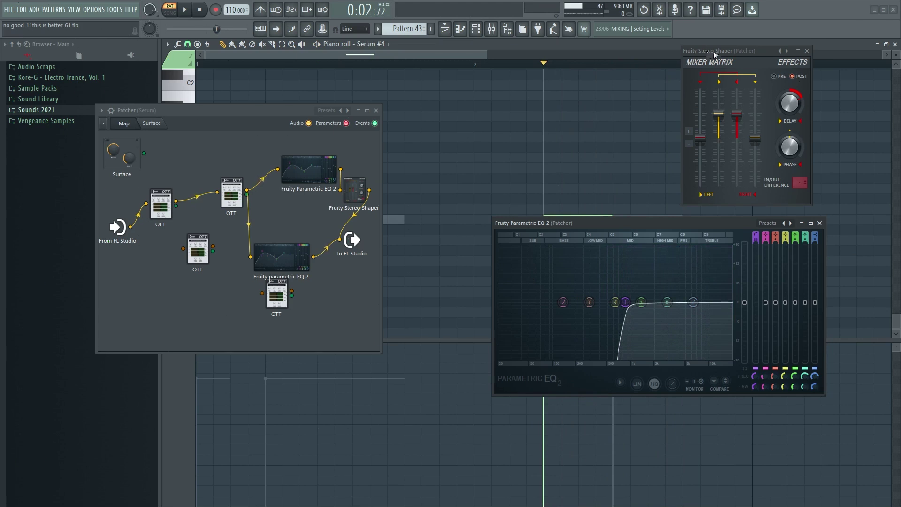
Step: Inspect the Fruity Stereo Shaper's delay, compare the low-pass Fruity parametric EQ 2 during playback, and close that EQ
{"action": "left_click_drag", "start_coordinate": [714, 54], "coordinate": [624, 52]}
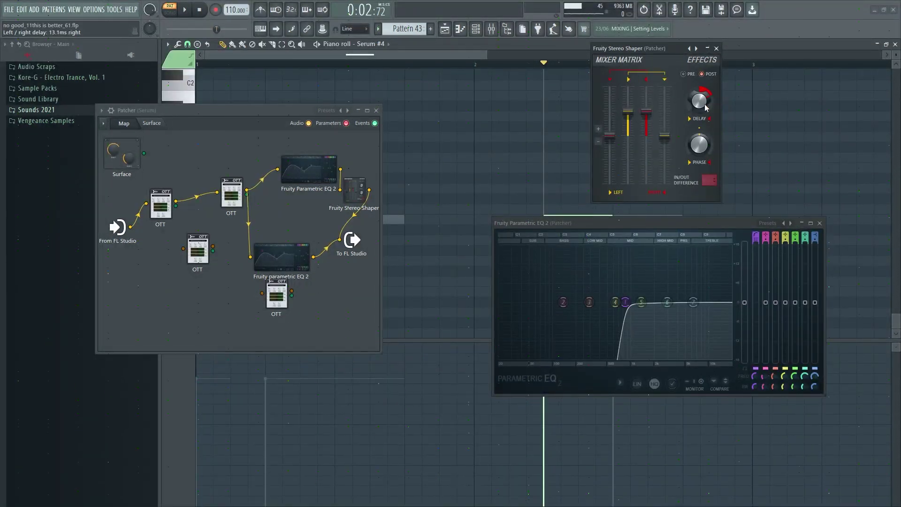
{"action": "double_click", "coordinate": [289, 258]}
{"action": "left_click_drag", "start_coordinate": [328, 262], "coordinate": [251, 275]}
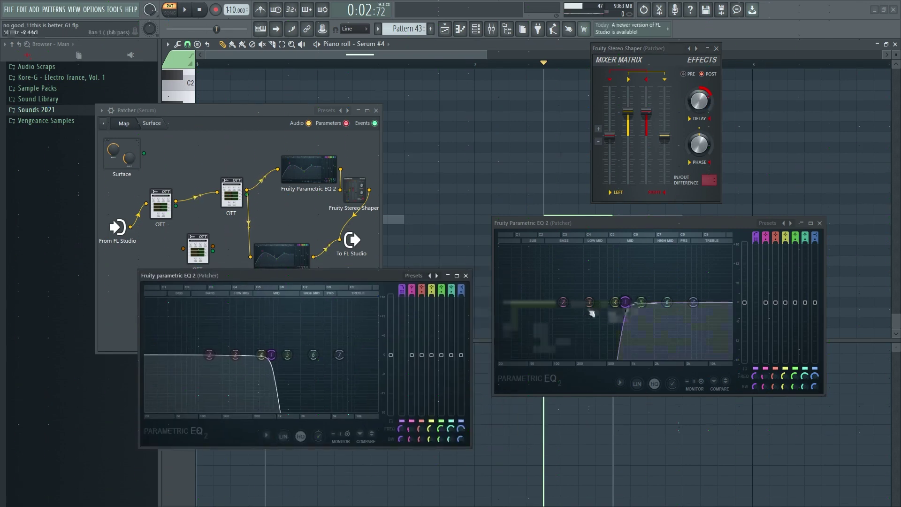
{"action": "left_click_drag", "start_coordinate": [252, 276], "coordinate": [212, 273]}
{"action": "key", "text": "space"}
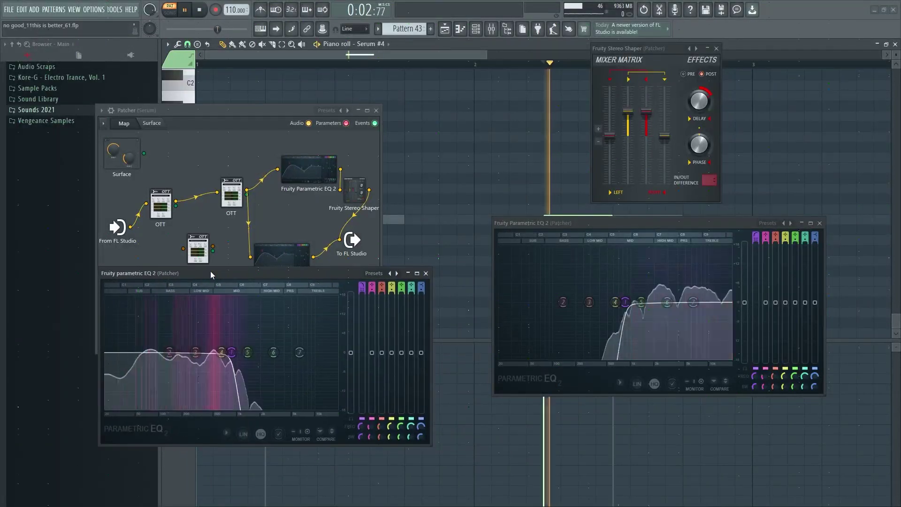
{"action": "key", "text": "space"}
{"action": "left_click", "coordinate": [425, 273]}
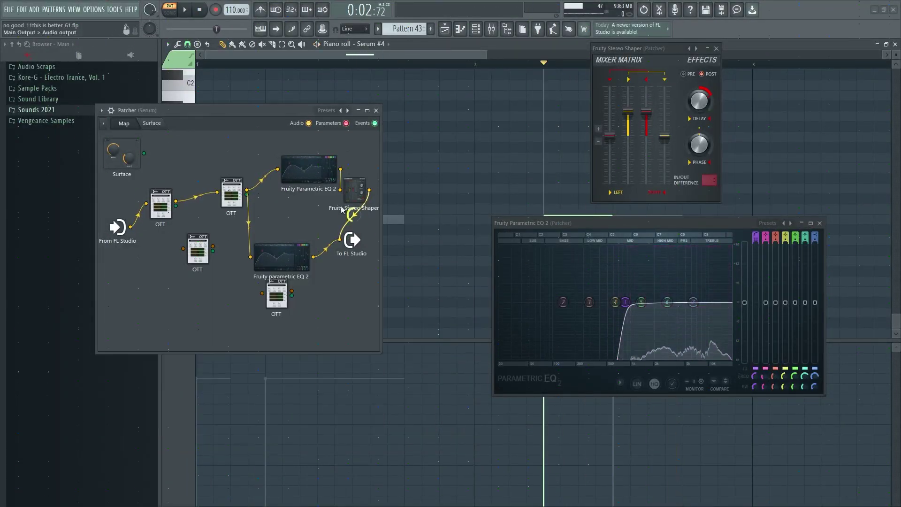
Step: Clone the high-pass Fruity Parametric EQ 2, place the copy below the To FL Studio node, and check its curve
{"action": "right_click", "coordinate": [318, 181]}
{"action": "left_click_drag", "start_coordinate": [323, 196], "coordinate": [339, 314]}
{"action": "double_click", "coordinate": [342, 317]}
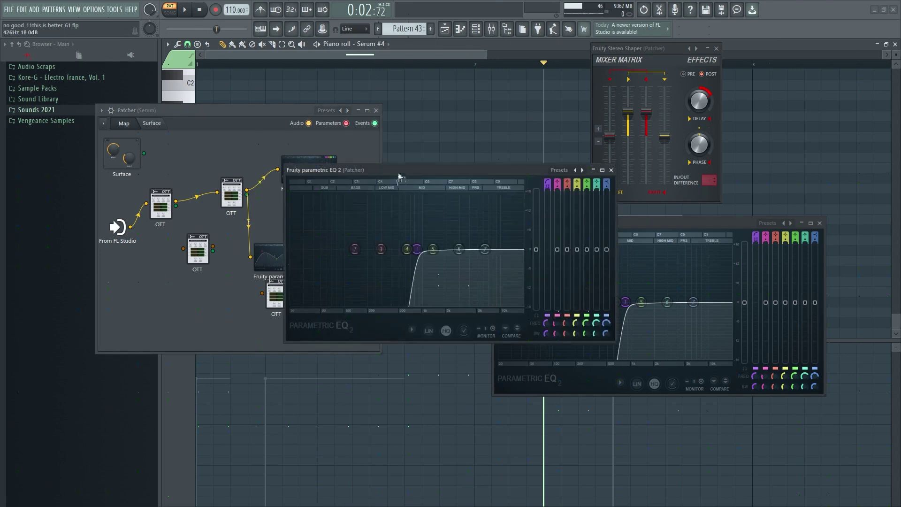
{"action": "left_click_drag", "start_coordinate": [474, 165], "coordinate": [367, 189]}
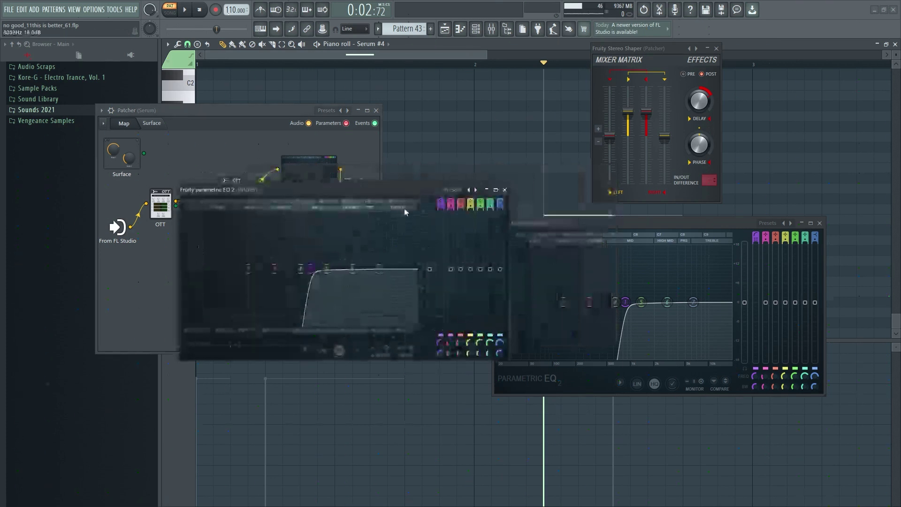
{"action": "left_click", "coordinate": [505, 189]}
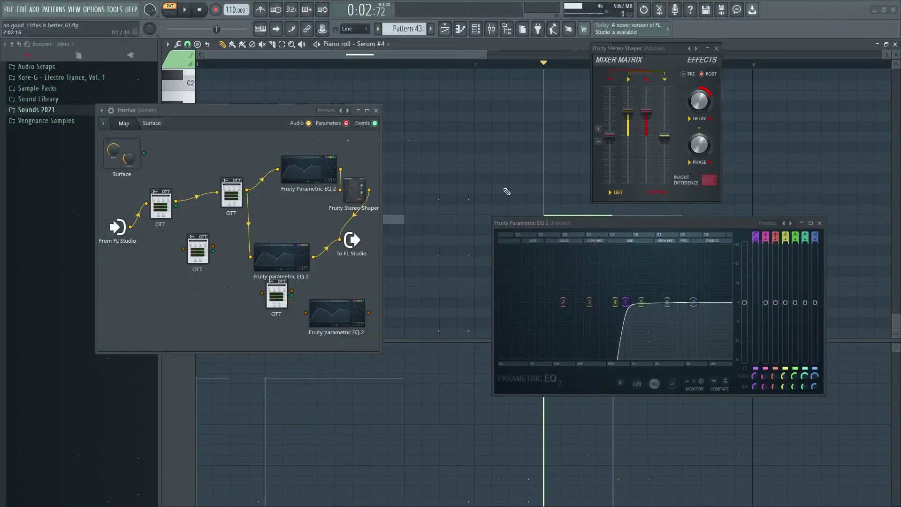
Step: Delete the cloned Fruity Parametric EQ 2 from the Patcher map and close the Patcher
{"action": "right_click", "coordinate": [333, 311]}
{"action": "left_click", "coordinate": [350, 347]}
{"action": "left_click_drag", "start_coordinate": [627, 216], "coordinate": [533, 222]}
{"action": "key", "text": "Escape"}
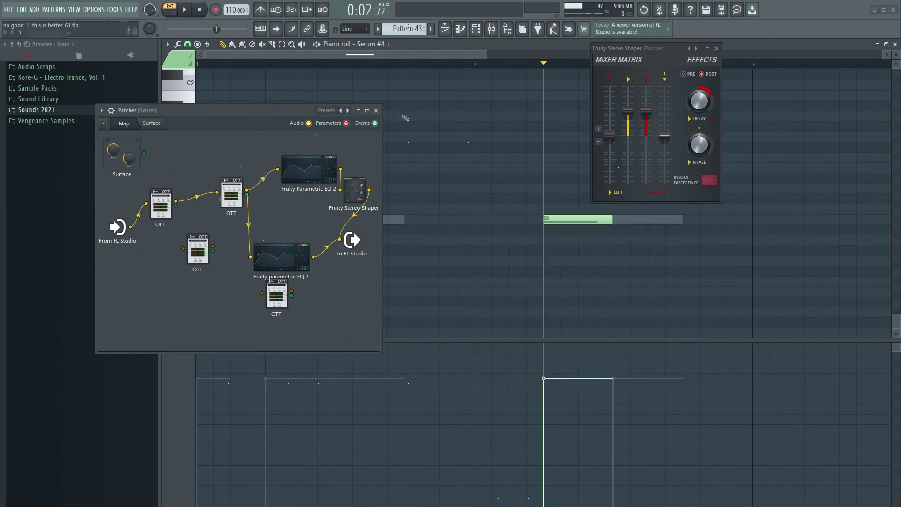
{"action": "left_click", "coordinate": [376, 110]}
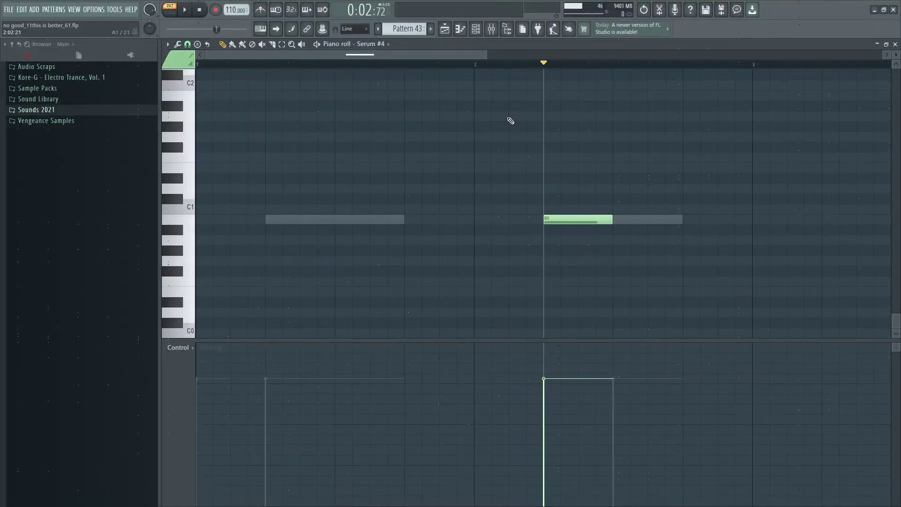
Step: Bring up the mixer, enlarge its window, and re-enable Maximus on the Serum insert with its window open above the tracks
{"action": "key", "text": "F9"}
{"action": "left_click", "coordinate": [718, 367]}
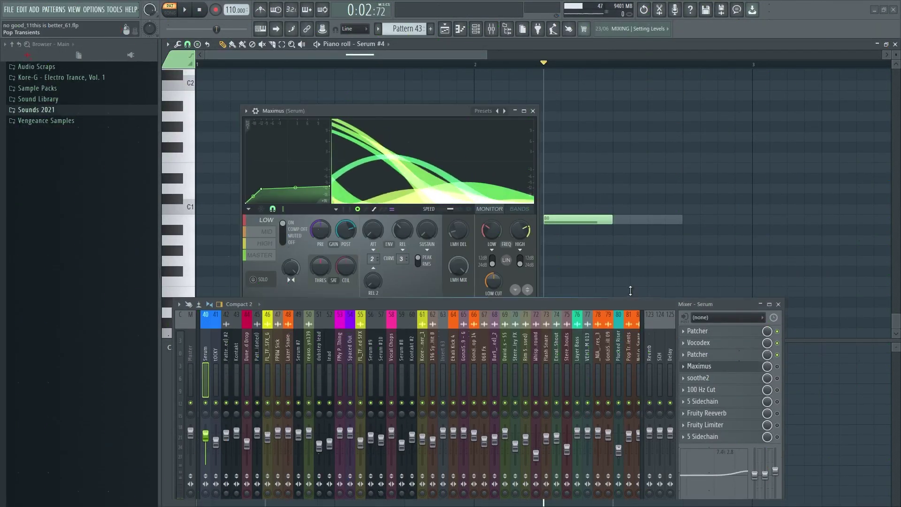
{"action": "left_click_drag", "start_coordinate": [630, 291], "coordinate": [630, 267]}
{"action": "left_click", "coordinate": [637, 288]}
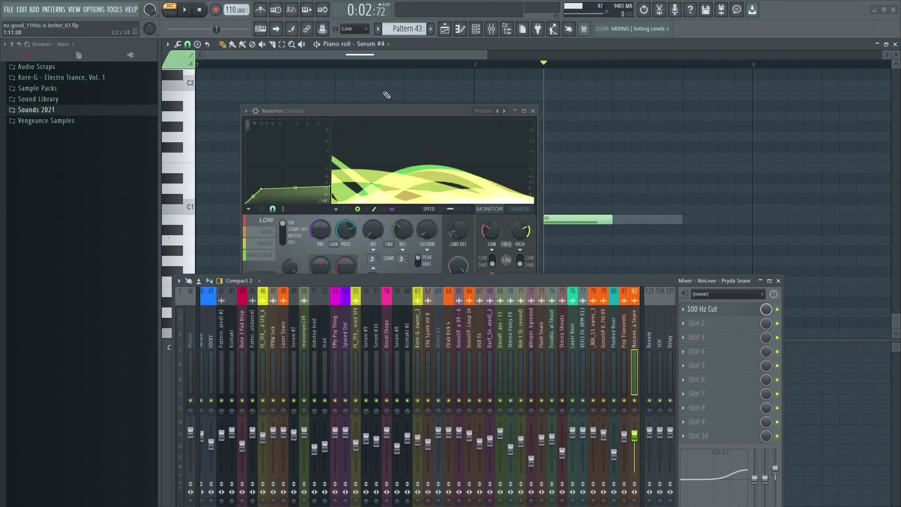
{"action": "left_click", "coordinate": [377, 111]}
{"action": "left_click", "coordinate": [746, 357]}
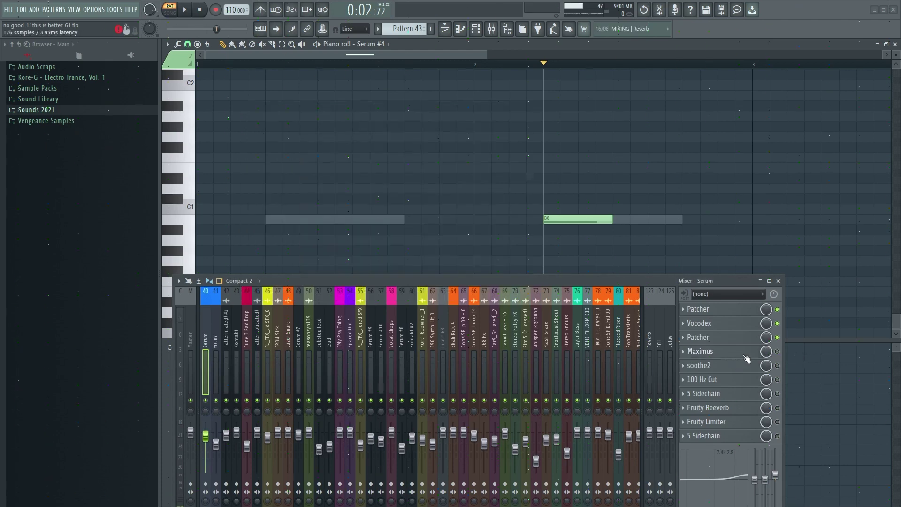
{"action": "left_click", "coordinate": [750, 351]}
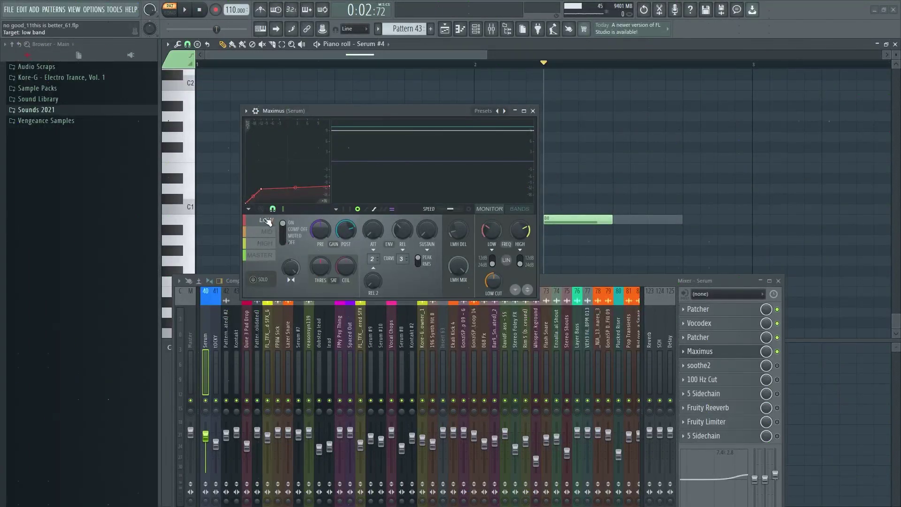
{"action": "left_click_drag", "start_coordinate": [306, 107], "coordinate": [282, 111]}
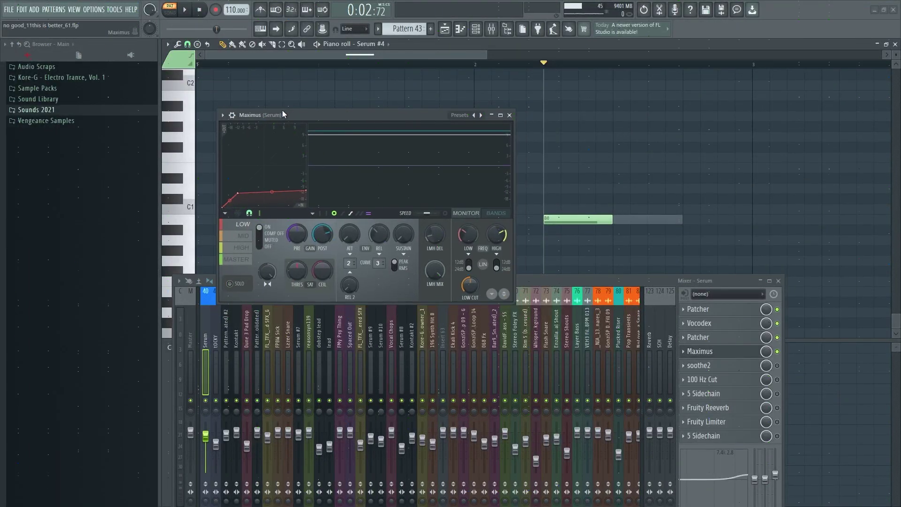
Step: Play the note while viewing the low, mid and high band compression curves in Maximus one after another
{"action": "key", "text": "space"}
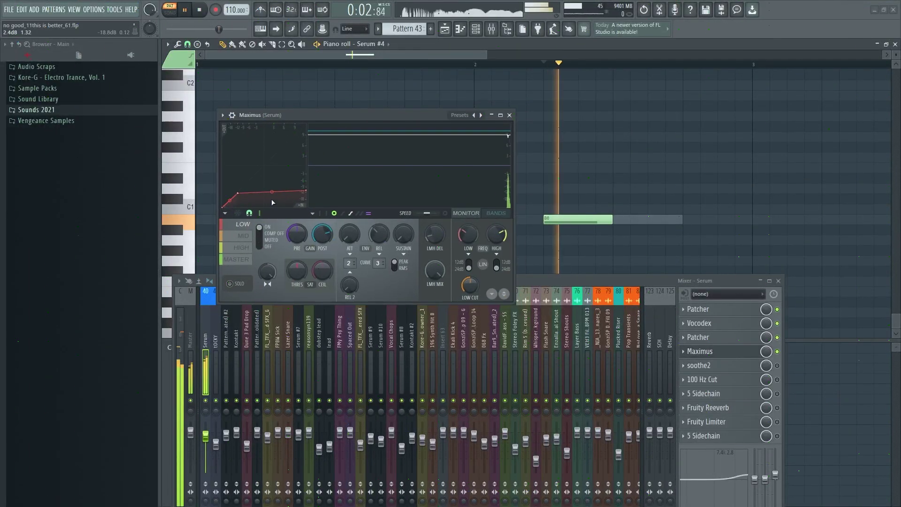
{"action": "key", "text": "space"}
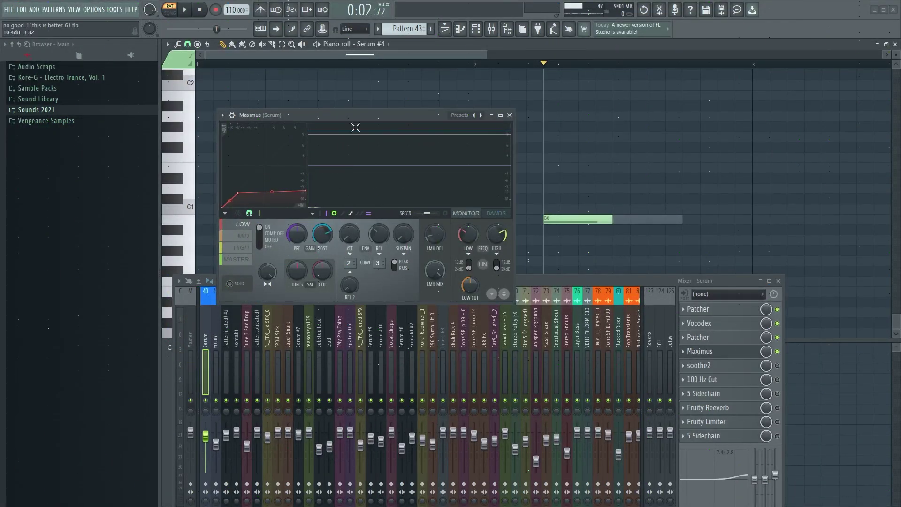
{"action": "left_click", "coordinate": [240, 236]}
{"action": "key", "text": "space"}
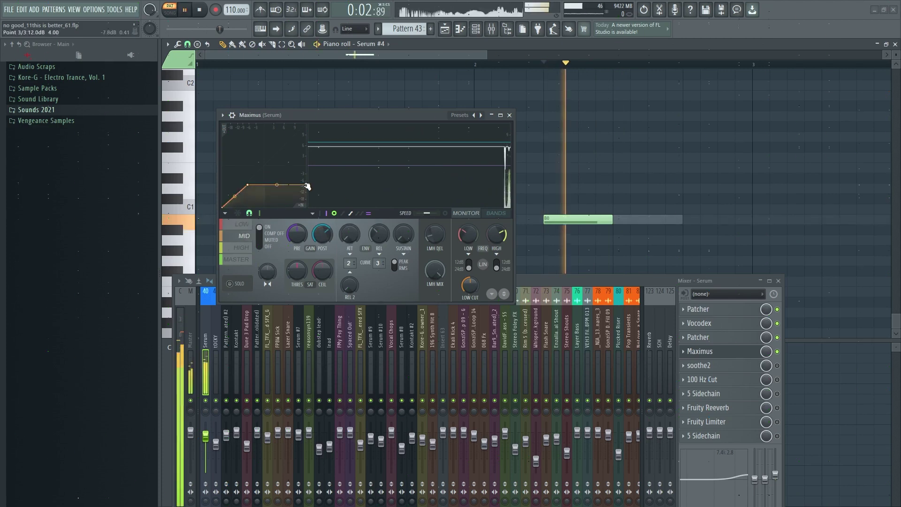
{"action": "key", "text": "space"}
{"action": "left_click", "coordinate": [249, 248]}
{"action": "key", "text": "space"}
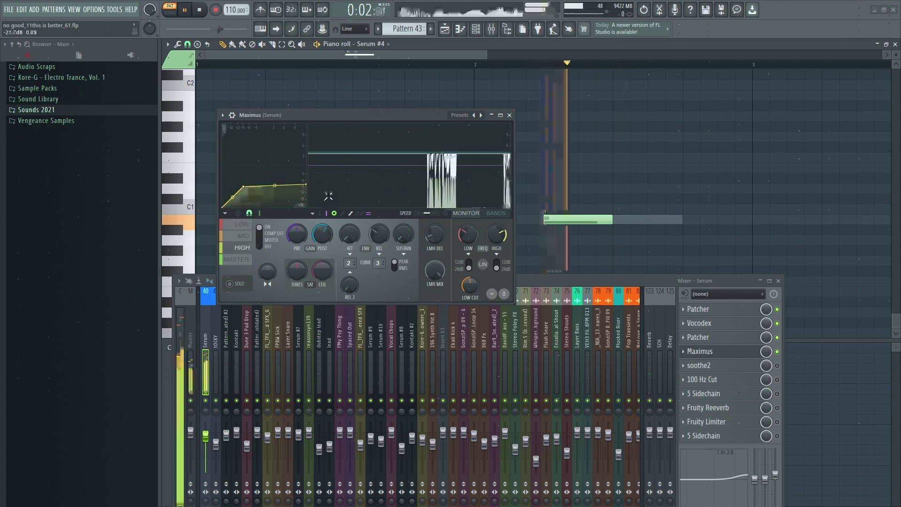
{"action": "key", "text": "space"}
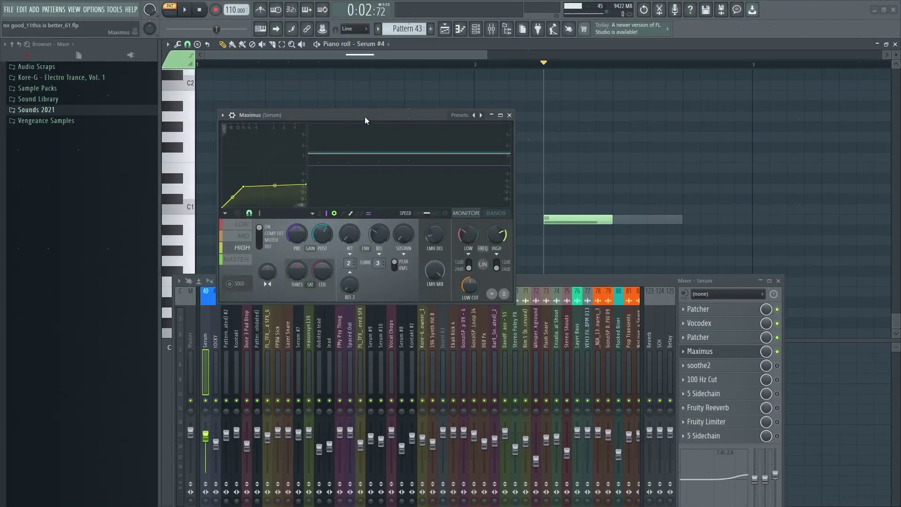
Step: Revisit the low band curve in Maximus, then close Maximus
{"action": "left_click_drag", "start_coordinate": [365, 117], "coordinate": [350, 97]}
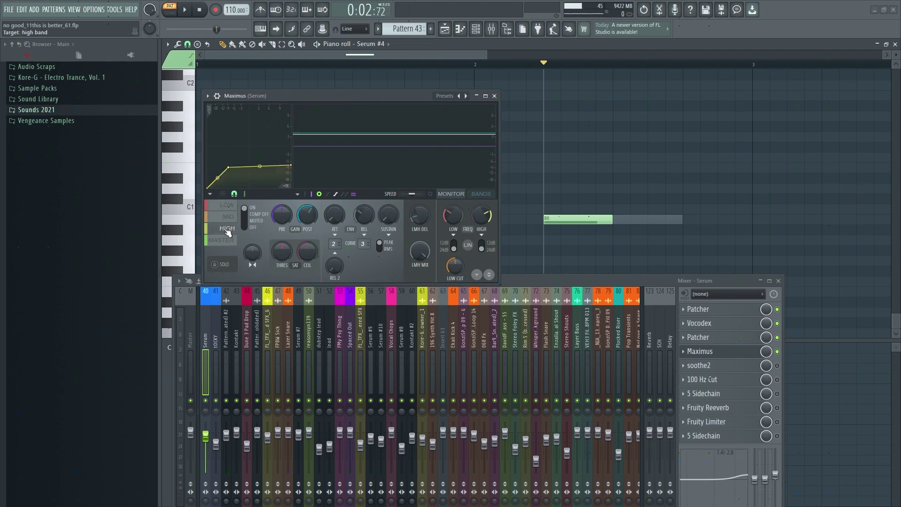
{"action": "left_click", "coordinate": [227, 205]}
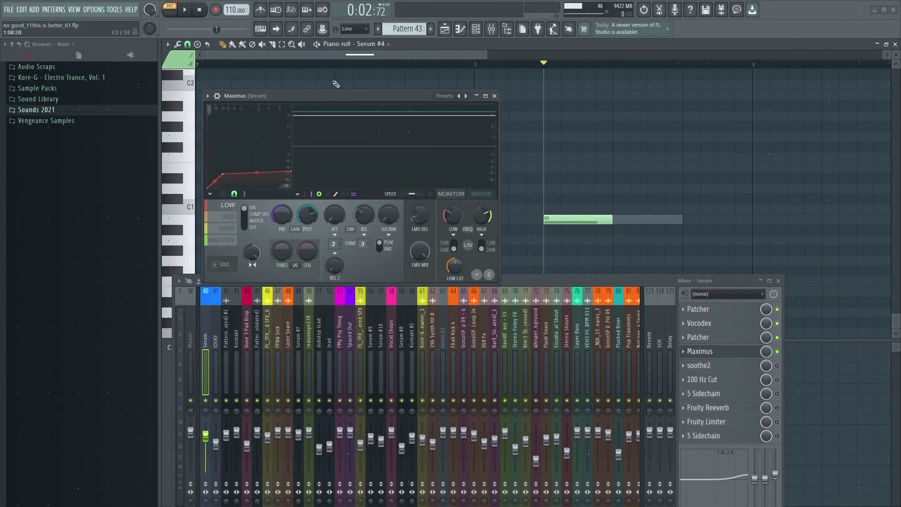
{"action": "left_click_drag", "start_coordinate": [312, 95], "coordinate": [278, 82]}
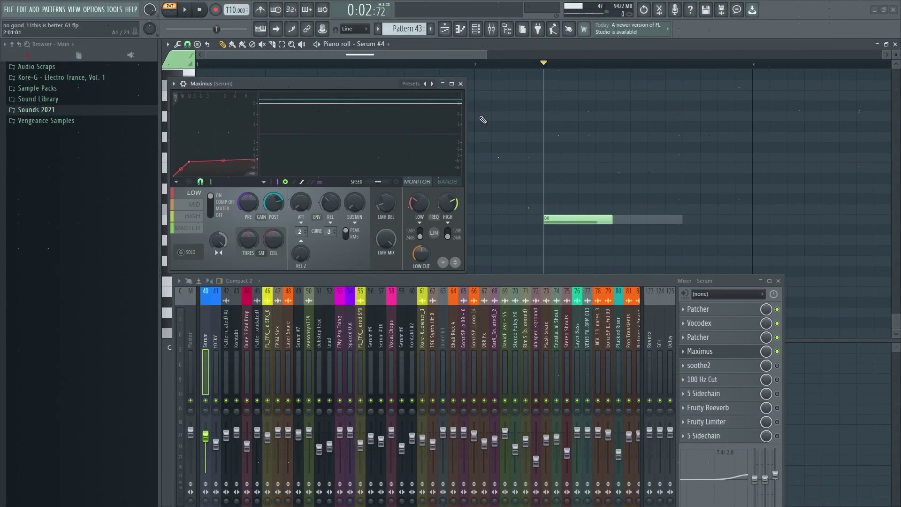
{"action": "left_click", "coordinate": [462, 84]}
Step: Open and re-enable soothe2 on the Serum insert, and play the note to watch its resonance reduction
{"action": "left_click", "coordinate": [736, 367]}
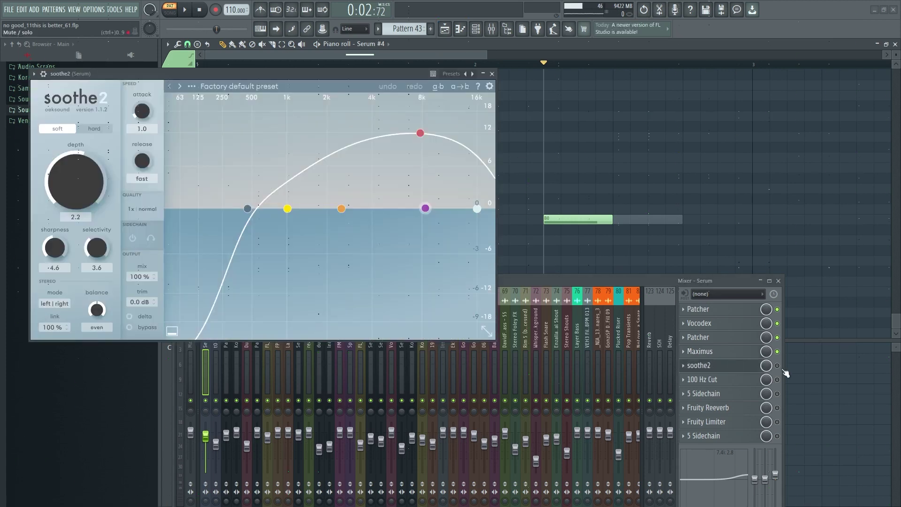
{"action": "left_click", "coordinate": [777, 366]}
{"action": "left_click_drag", "start_coordinate": [233, 69], "coordinate": [223, 74]}
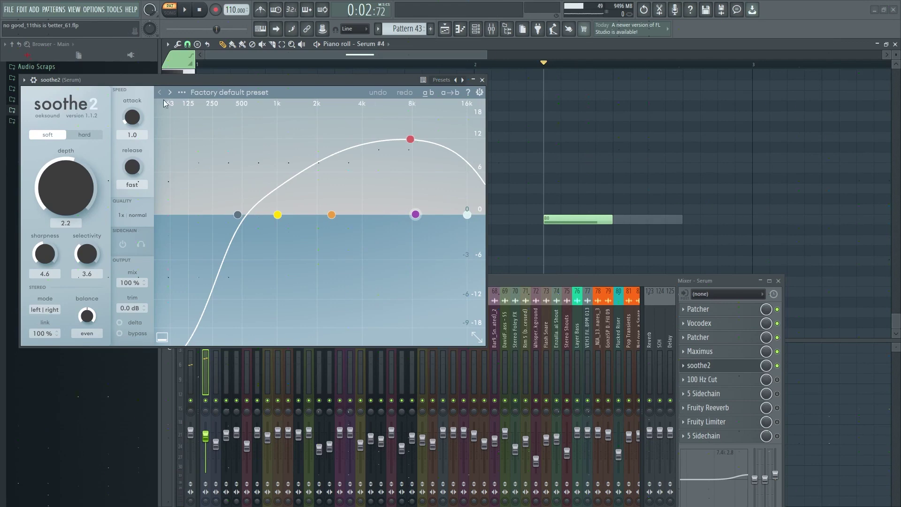
{"action": "left_click_drag", "start_coordinate": [361, 82], "coordinate": [394, 94]}
{"action": "key", "text": "space"}
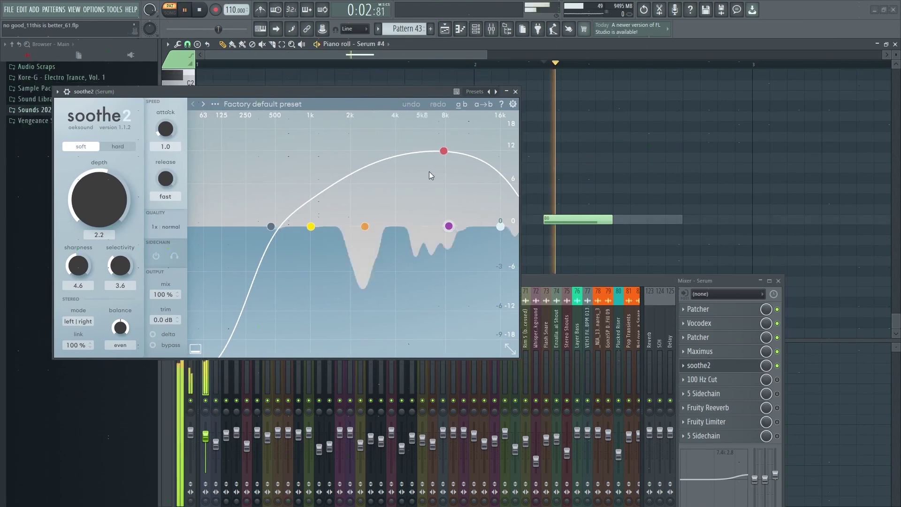
Step: Compare the sound with soothe2 disabled and enabled during playback, leave it enabled, and close its window
{"action": "left_click", "coordinate": [777, 365]}
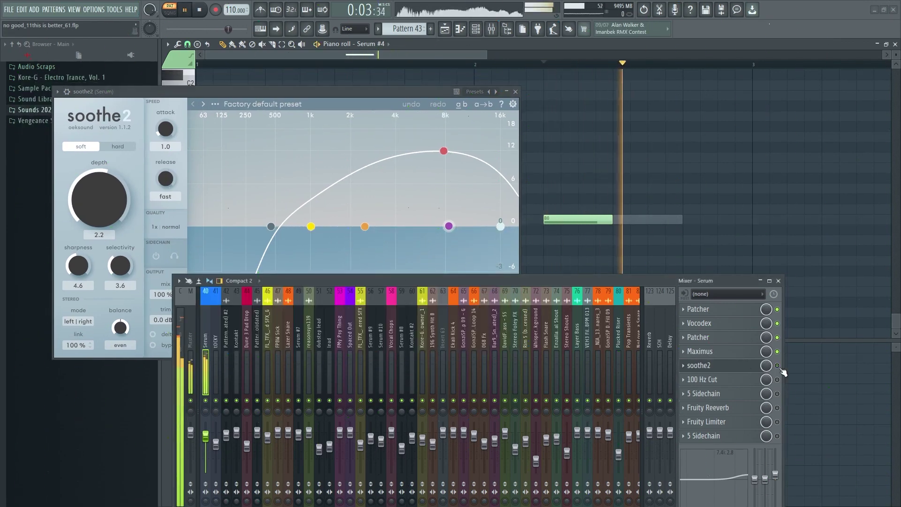
{"action": "left_click", "coordinate": [778, 366]}
{"action": "key", "text": "space"}
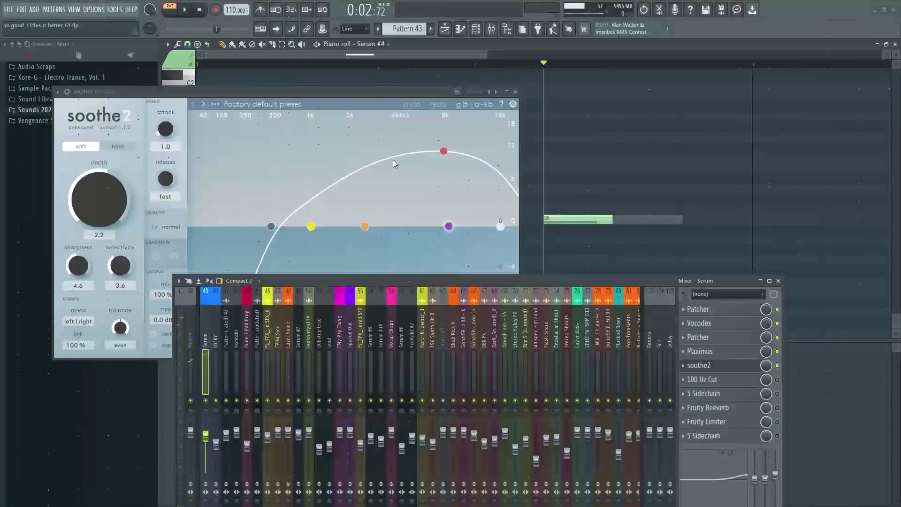
{"action": "left_click_drag", "start_coordinate": [317, 92], "coordinate": [307, 83]}
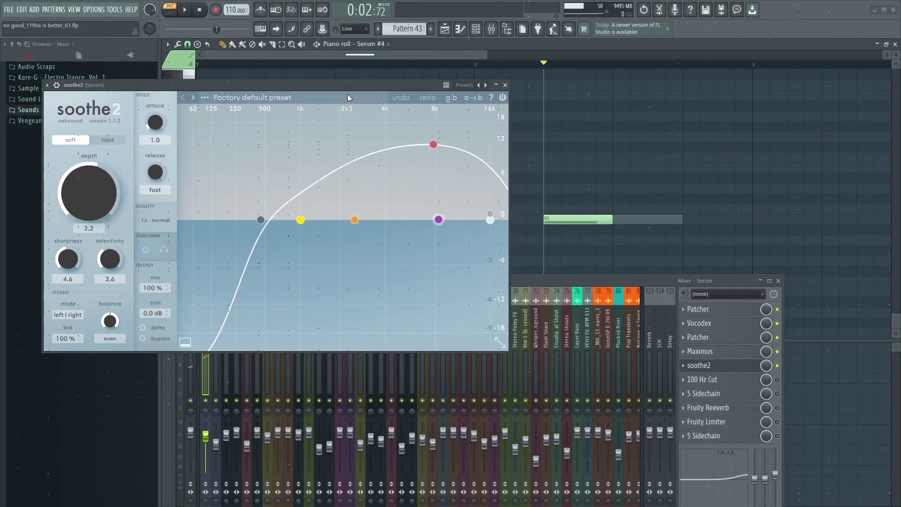
{"action": "left_click", "coordinate": [504, 83]}
Step: Open and re-enable the 100 Hz Cut EQ, play the note to view its spectrum and bands, and close it
{"action": "left_click", "coordinate": [742, 380]}
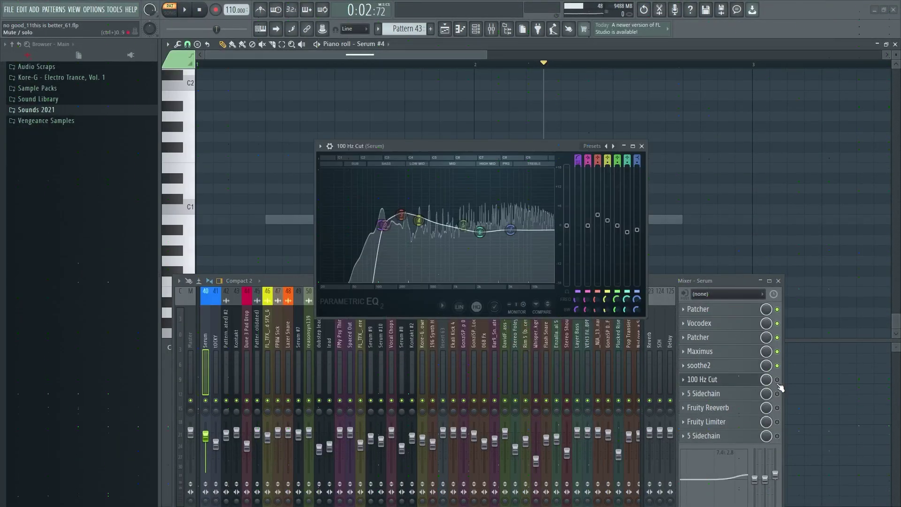
{"action": "left_click", "coordinate": [777, 380]}
{"action": "left_click", "coordinate": [750, 380]}
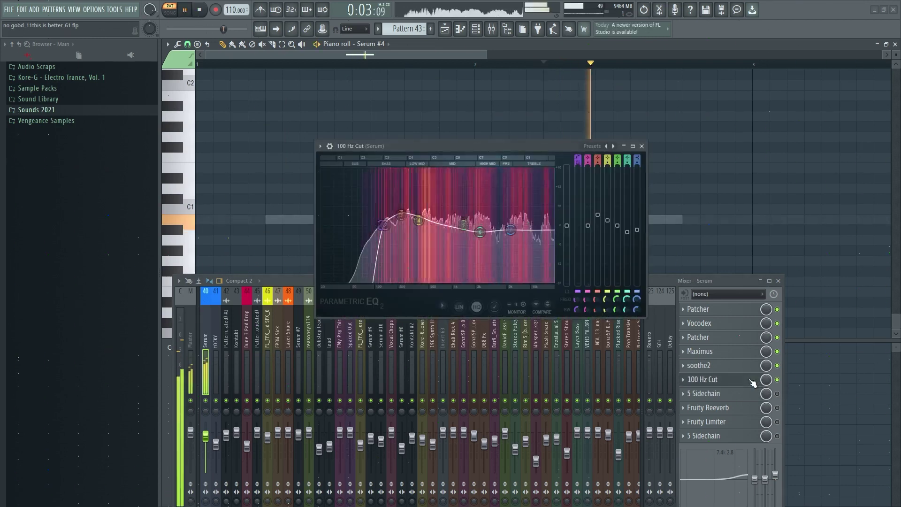
{"action": "left_click_drag", "start_coordinate": [469, 148], "coordinate": [407, 134]}
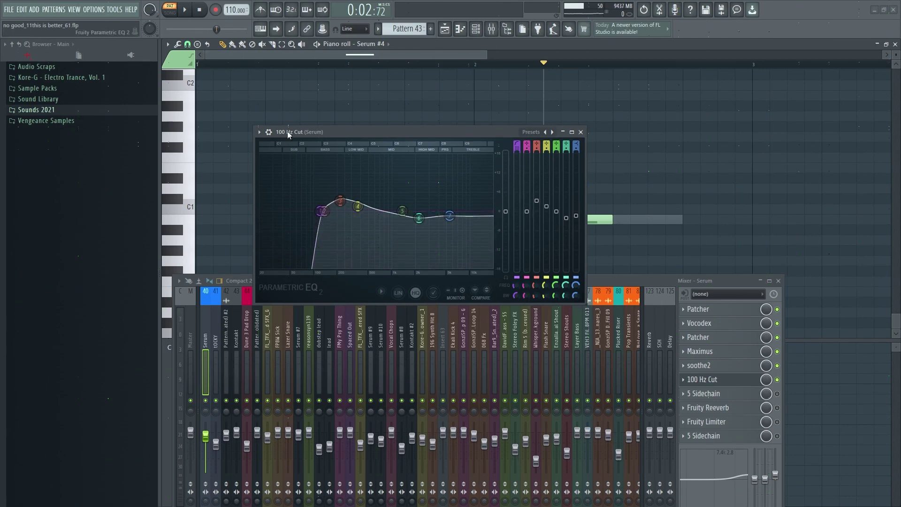
{"action": "left_click_drag", "start_coordinate": [287, 132], "coordinate": [224, 129]}
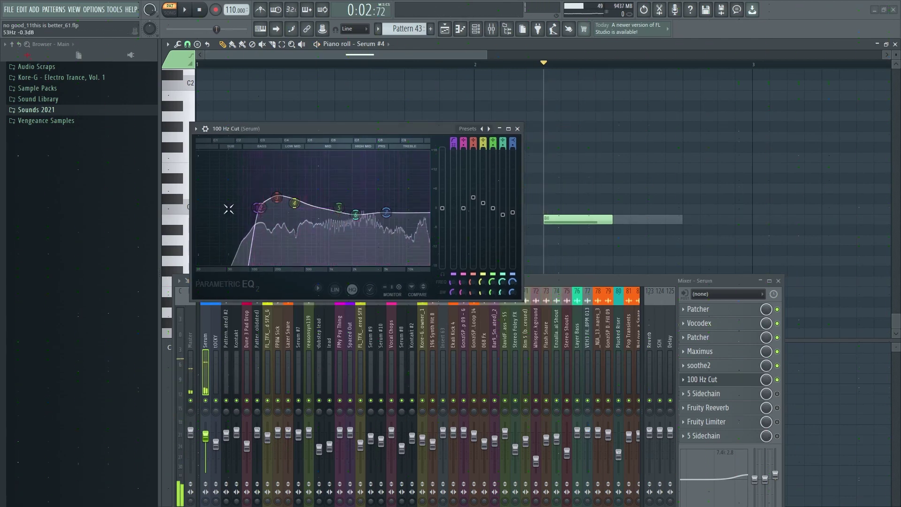
{"action": "left_click_drag", "start_coordinate": [243, 129], "coordinate": [234, 126]}
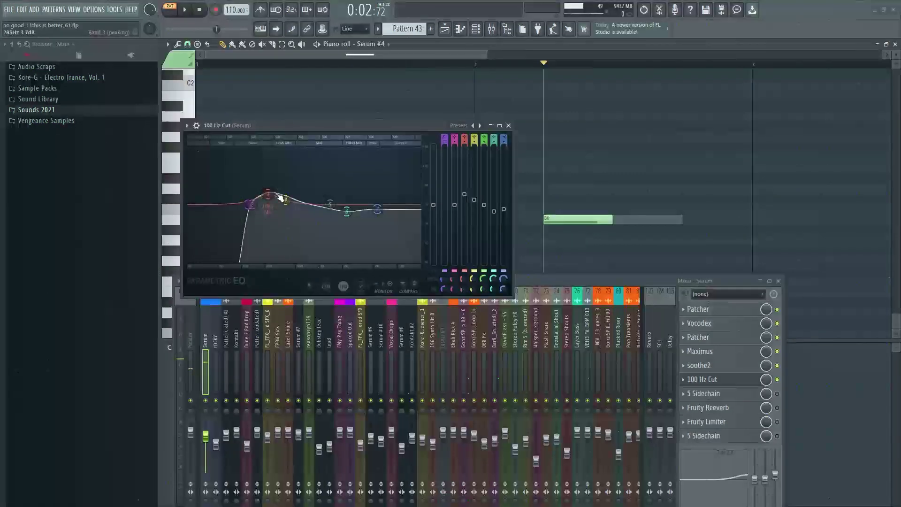
{"action": "left_click", "coordinate": [508, 125]}
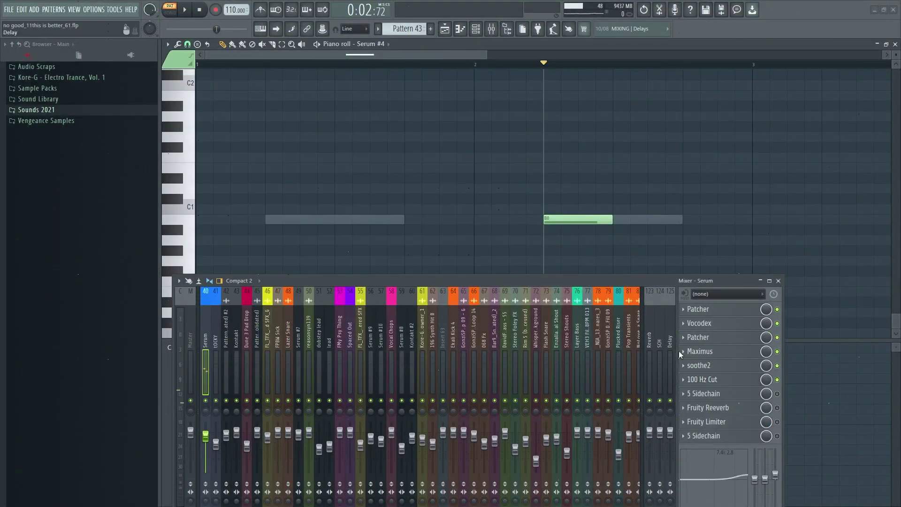
Step: Re-enable the 5 Sidechain slot below 100 Hz Cut, view its volume envelope while playing the note, and close it
{"action": "left_click", "coordinate": [777, 394]}
{"action": "left_click", "coordinate": [728, 394]}
{"action": "left_click_drag", "start_coordinate": [168, 103], "coordinate": [228, 122]}
{"action": "key", "text": "space"}
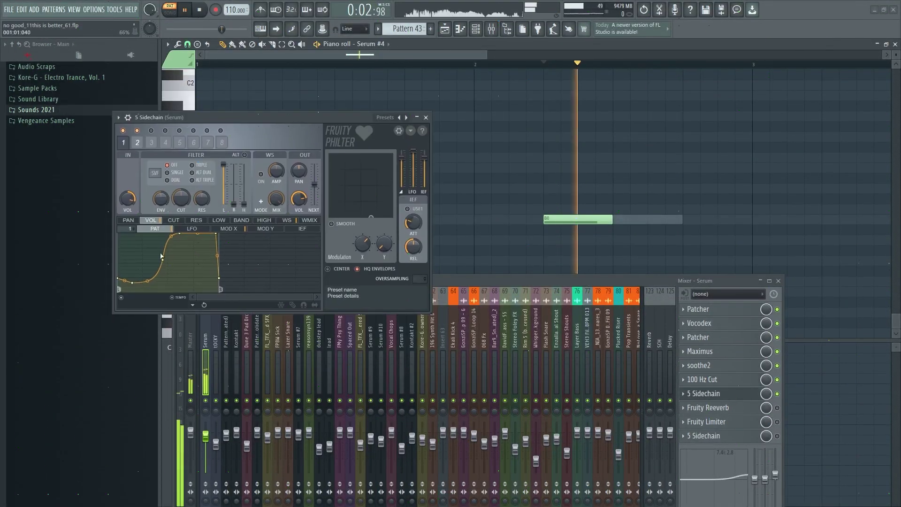
{"action": "key", "text": "space"}
{"action": "left_click", "coordinate": [427, 118]}
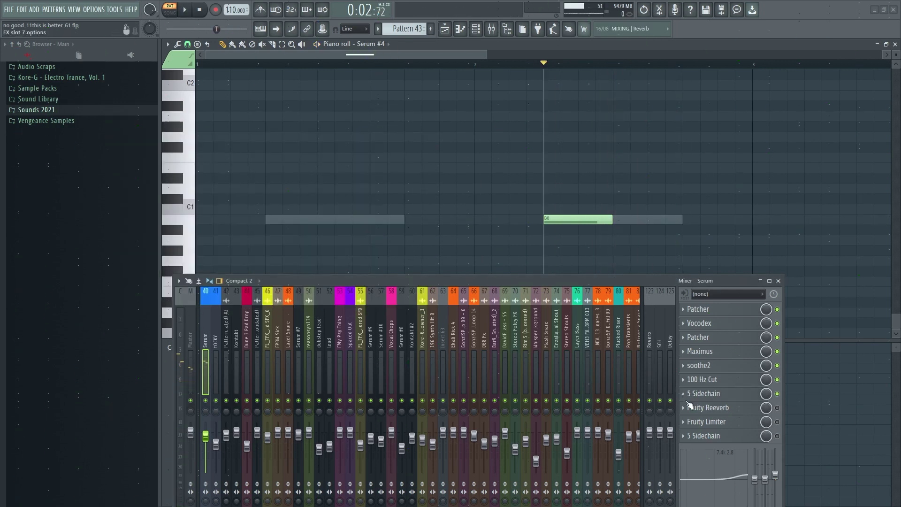
Step: Re-enable Fruity Reeverb on the Serum insert, play the note with its settings open, and close it
{"action": "left_click", "coordinate": [777, 407]}
{"action": "left_click", "coordinate": [738, 408]}
{"action": "key", "text": "space"}
{"action": "key", "text": "space"}
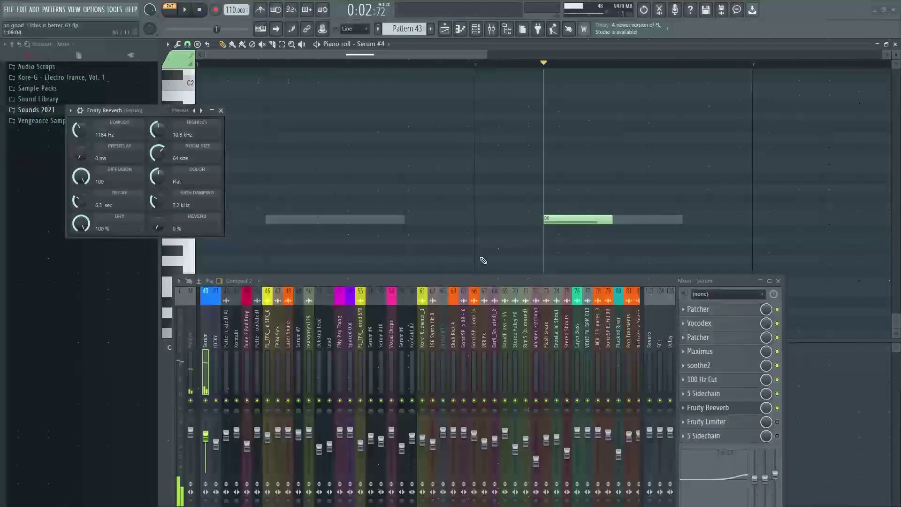
{"action": "left_click", "coordinate": [724, 408]}
Step: Re-enable and open the Fruity Limiter, play the note to see how it limits the peaks, and close it
{"action": "left_click", "coordinate": [739, 428]}
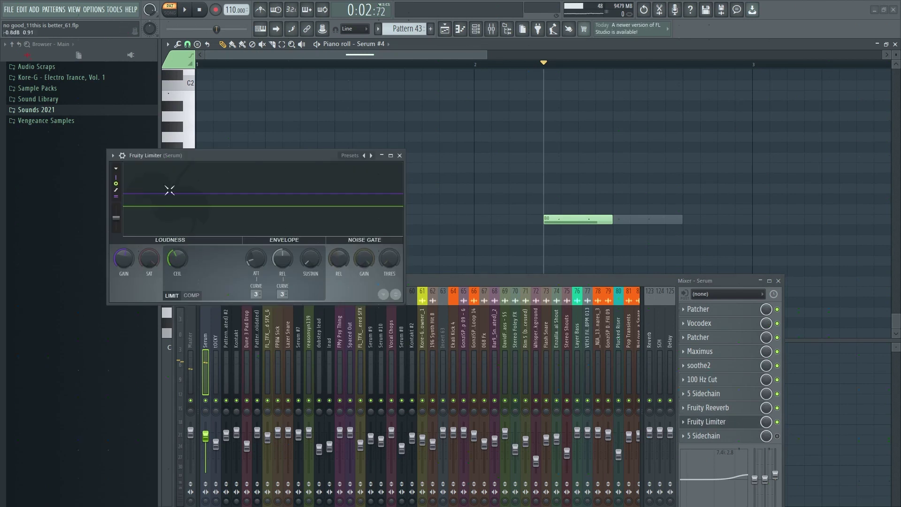
{"action": "key", "text": "space"}
{"action": "key", "text": "space"}
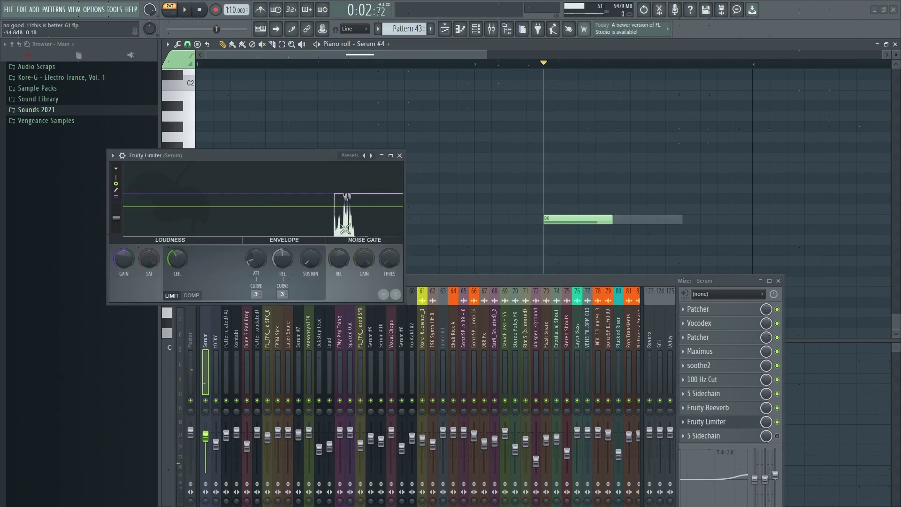
{"action": "left_click_drag", "start_coordinate": [254, 155], "coordinate": [246, 144]}
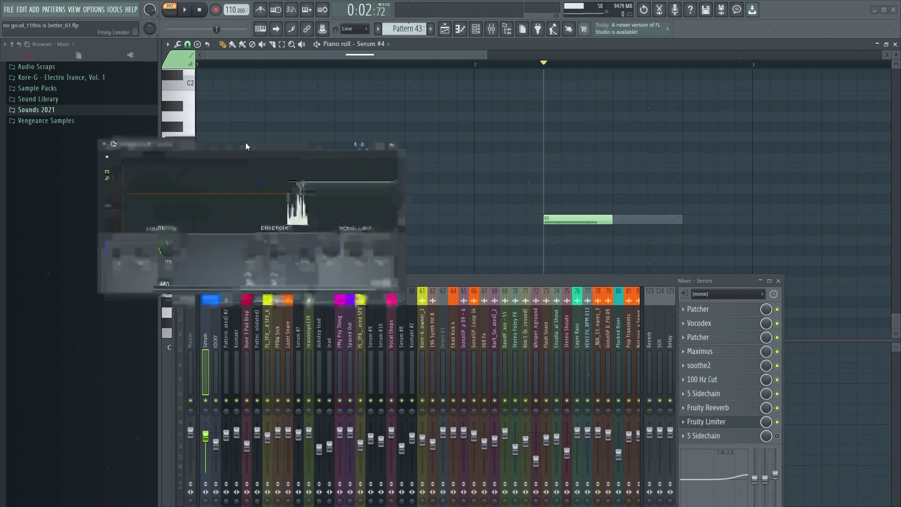
{"action": "left_click", "coordinate": [390, 145]}
Step: Open and re-enable the final 5 Sidechain Patcher in the Serum chain, and move its map clear of the effect slots
{"action": "left_click", "coordinate": [734, 437]}
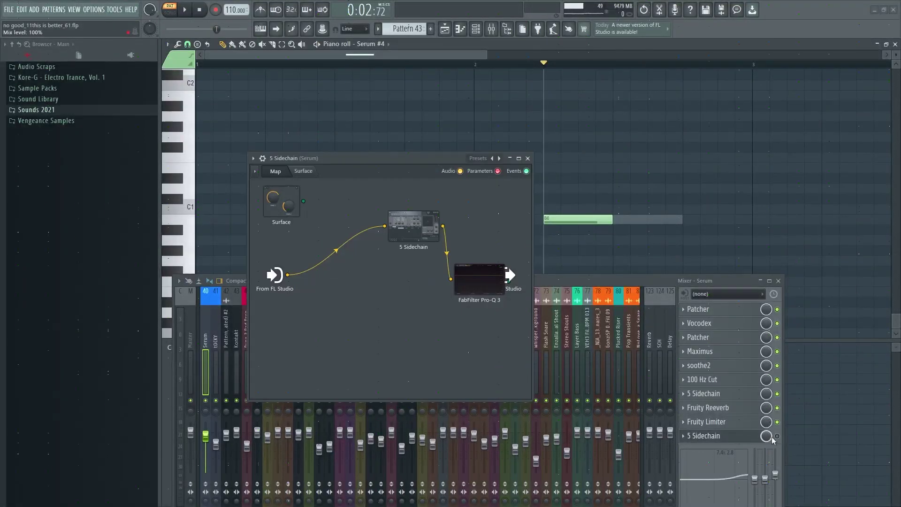
{"action": "left_click", "coordinate": [773, 432]}
{"action": "left_click_drag", "start_coordinate": [344, 165], "coordinate": [226, 137]}
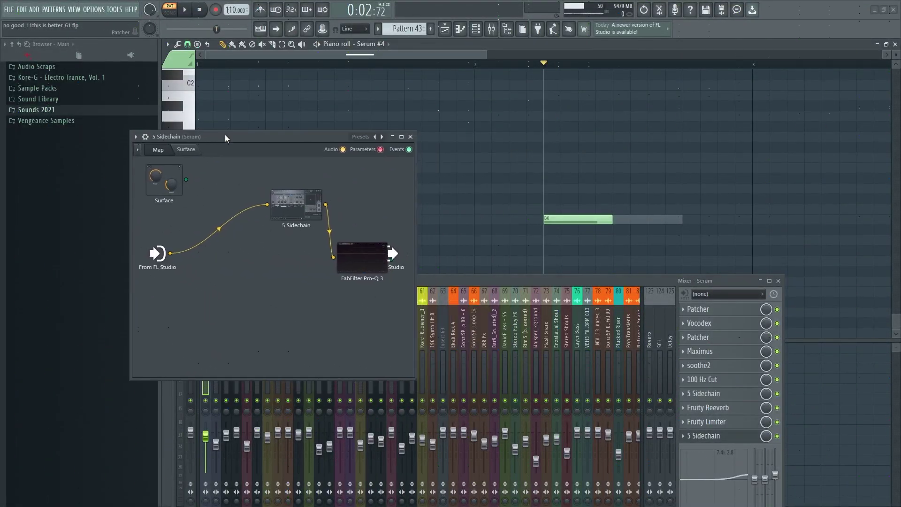
Step: Open the Fruity Love Philter inside the final 5 Sidechain Patcher and arrange it beside the map to view its volume envelope
{"action": "left_click", "coordinate": [296, 209]}
{"action": "left_click_drag", "start_coordinate": [349, 156], "coordinate": [67, 221]}
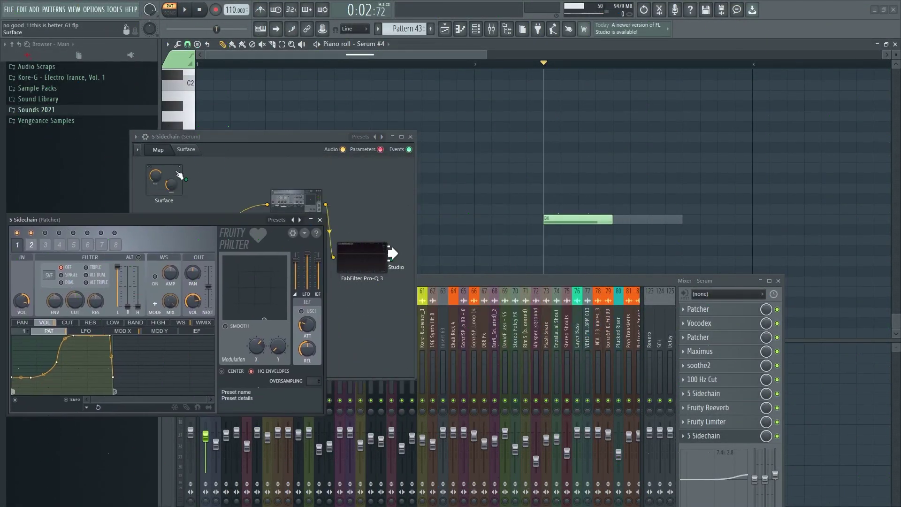
{"action": "left_click_drag", "start_coordinate": [182, 133], "coordinate": [275, 127]}
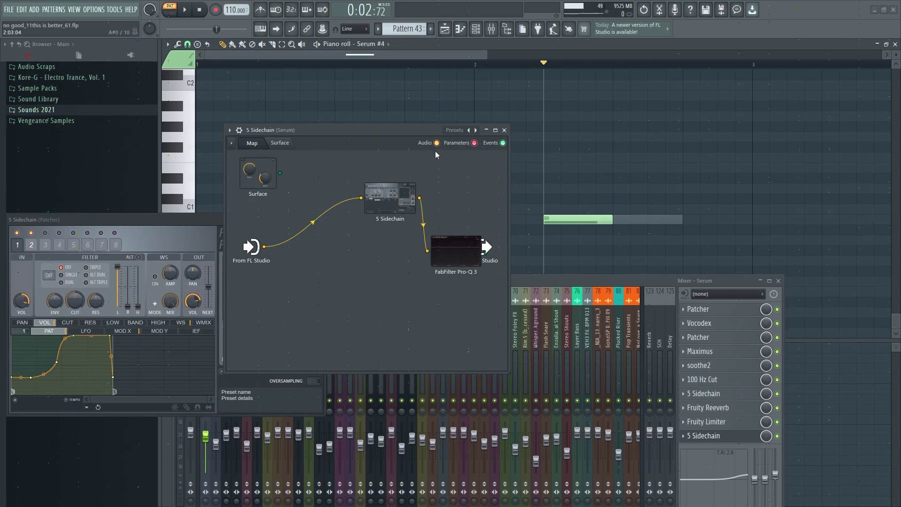
{"action": "left_click_drag", "start_coordinate": [417, 132], "coordinate": [404, 125]}
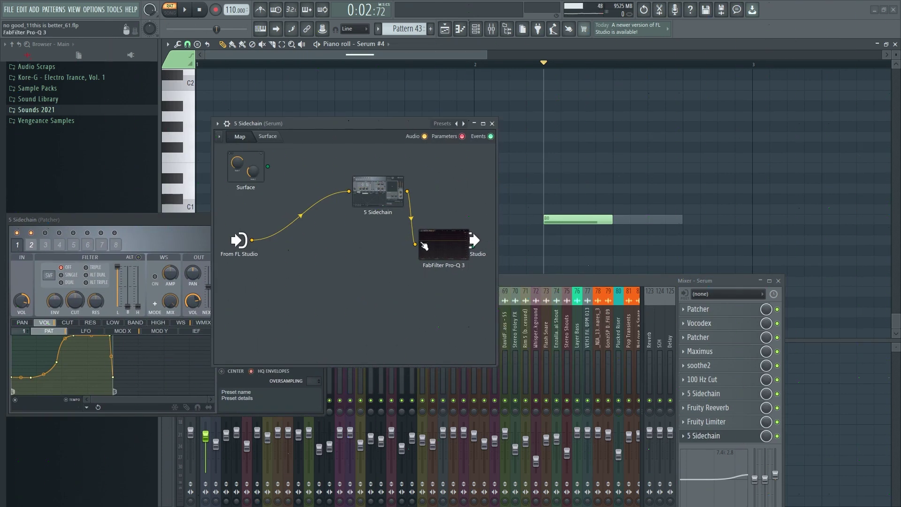
{"action": "left_click_drag", "start_coordinate": [173, 224], "coordinate": [216, 211]}
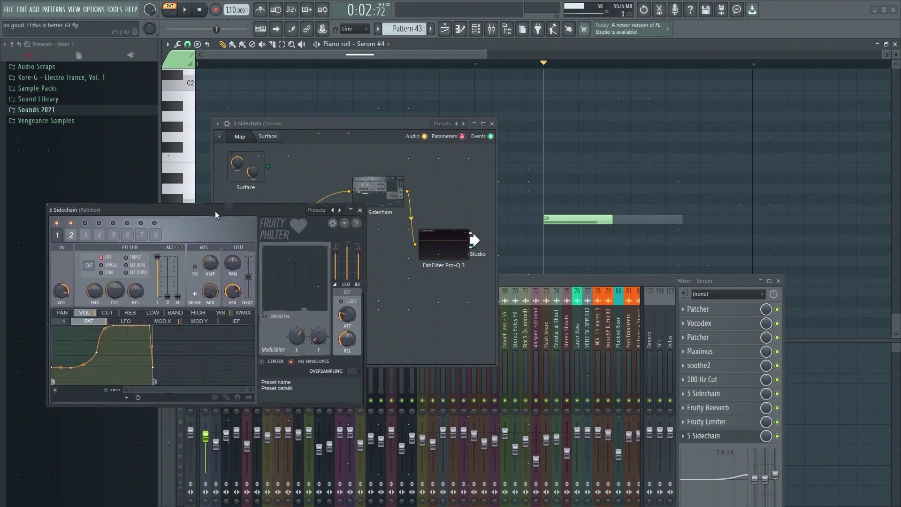
Step: Open FabFilter Pro-Q 3 from the 5 Sidechain map, examine its EQ bands, and play the note through it
{"action": "left_click", "coordinate": [449, 241]}
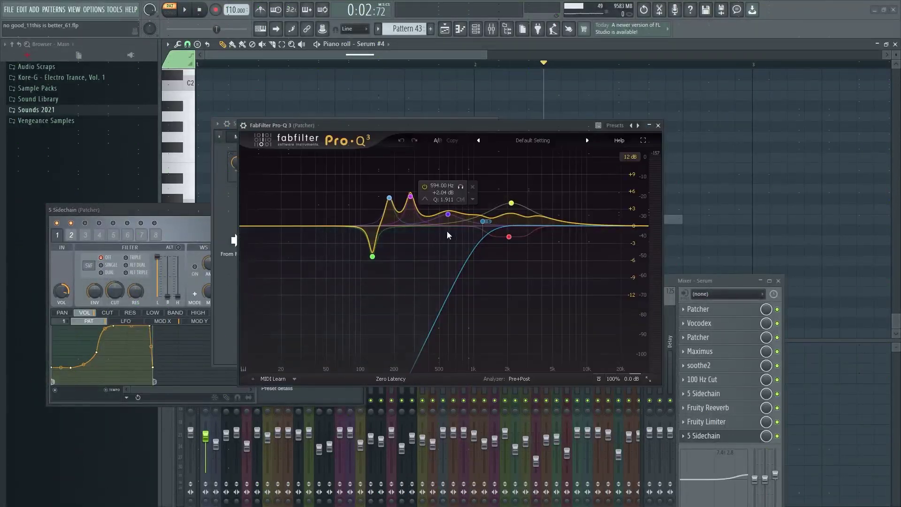
{"action": "left_click_drag", "start_coordinate": [359, 123], "coordinate": [455, 146]}
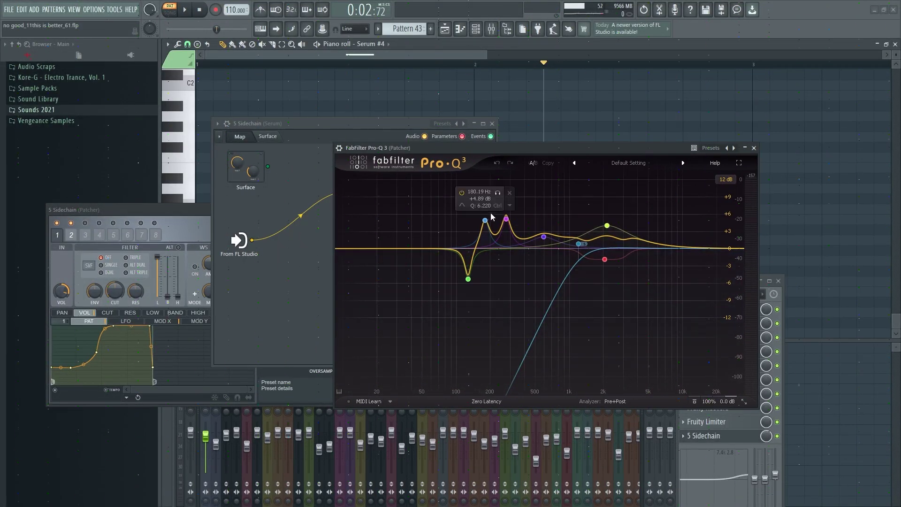
{"action": "left_click_drag", "start_coordinate": [469, 149], "coordinate": [445, 146]}
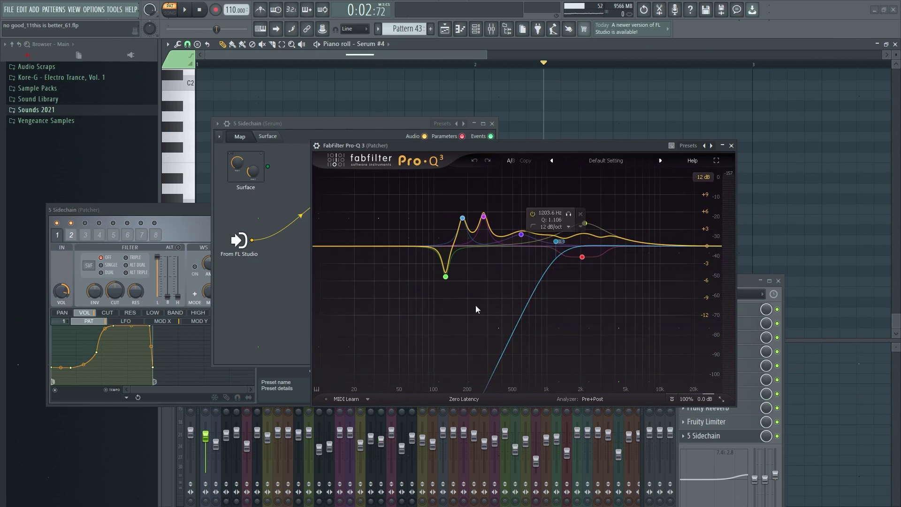
{"action": "left_click_drag", "start_coordinate": [475, 165], "coordinate": [417, 153]}
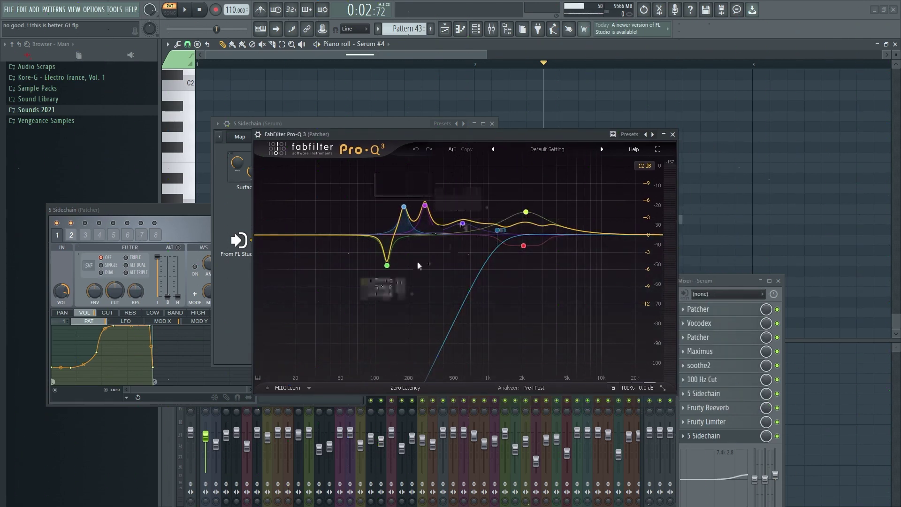
{"action": "left_click_drag", "start_coordinate": [342, 134], "coordinate": [317, 135]}
{"action": "key", "text": "space"}
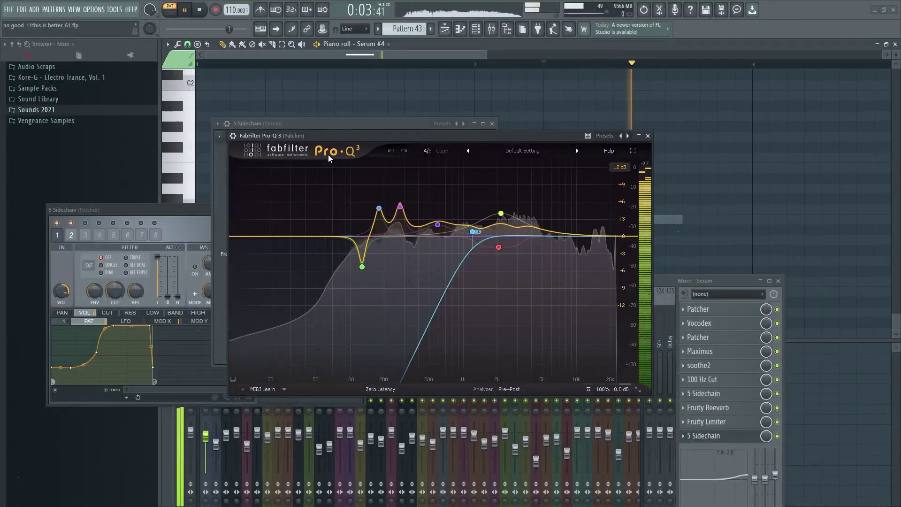
Step: Bypass the final 5 Sidechain slot on the Serum insert and replay the note to compare the sound without it
{"action": "key", "text": "space"}
{"action": "left_click", "coordinate": [780, 440]}
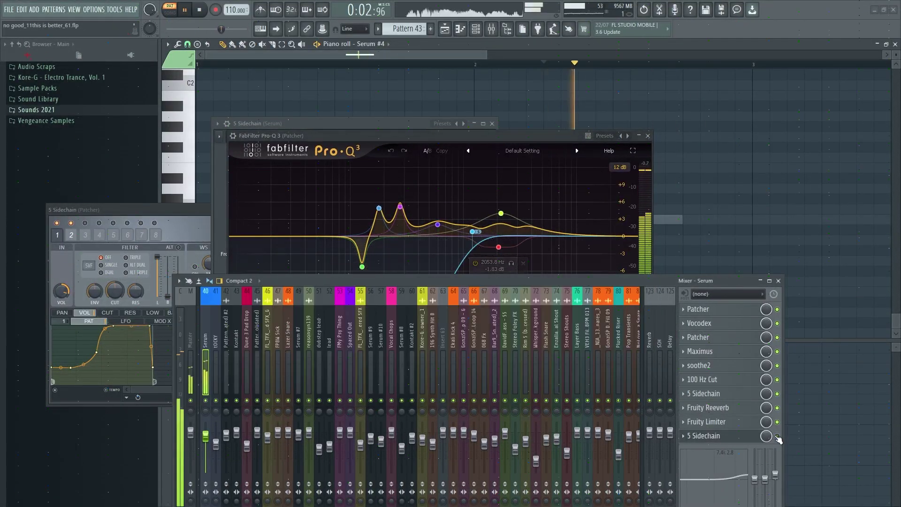
{"action": "key", "text": "space"}
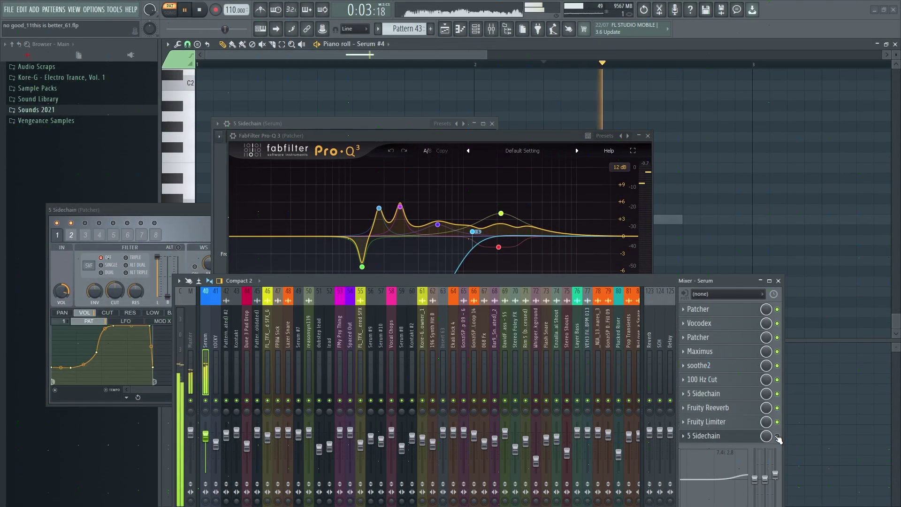
{"action": "key", "text": "space"}
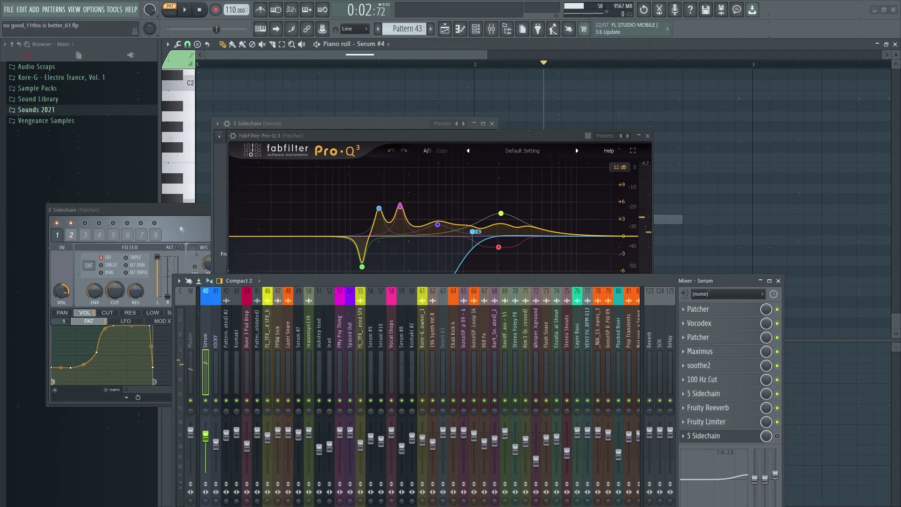
Step: Close the Fruity Love Philter, FabFilter Pro-Q 3 and 5 Sidechain Patcher windows
{"action": "left_click", "coordinate": [183, 211]}
{"action": "key", "text": "Escape"}
{"action": "left_click", "coordinate": [363, 136]}
{"action": "key", "text": "Escape"}
{"action": "left_click", "coordinate": [351, 128]}
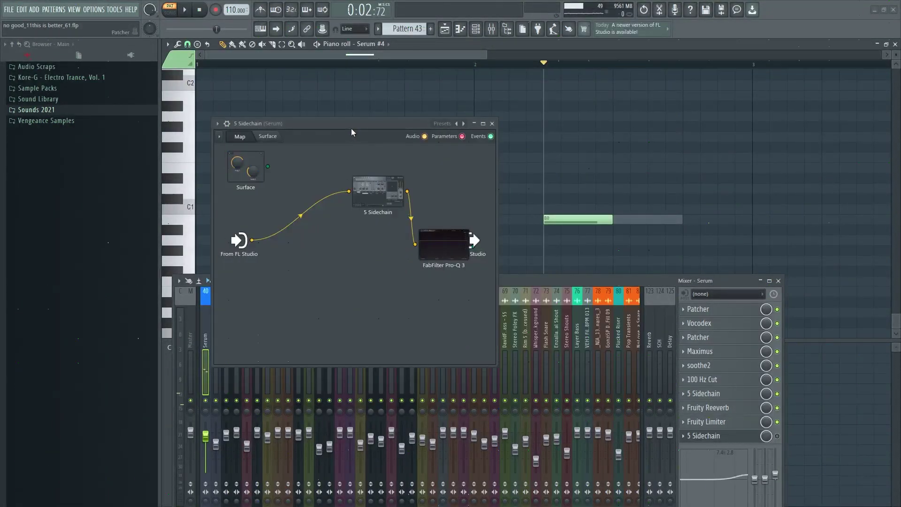
{"action": "key", "text": "Escape"}
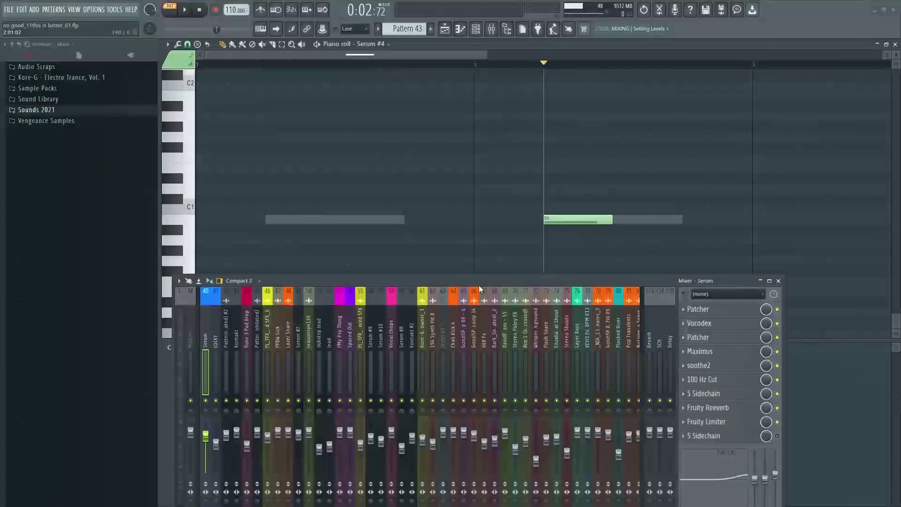
Step: Make the mixer window more compact, close the Serum #4 piano roll, and return to the playlist around bar 53
{"action": "left_click_drag", "start_coordinate": [479, 287], "coordinate": [476, 227]}
{"action": "left_click_drag", "start_coordinate": [783, 223], "coordinate": [782, 293]}
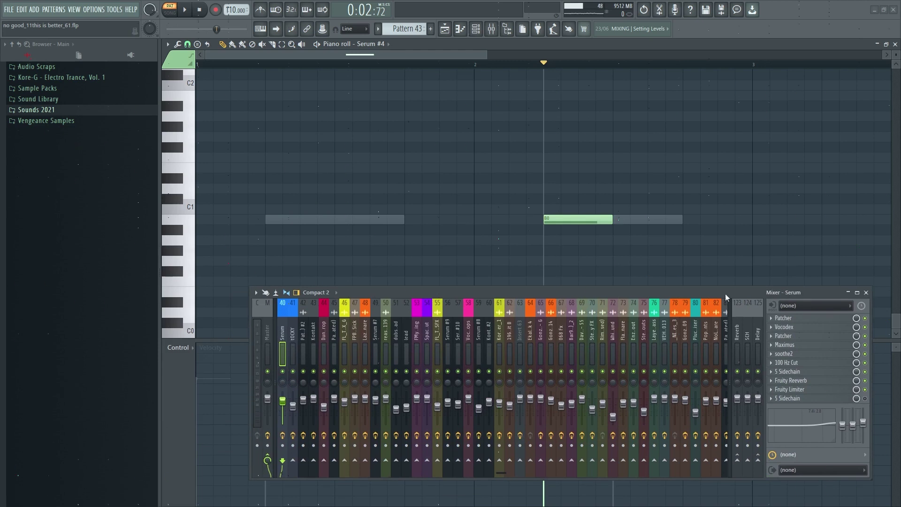
{"action": "left_click", "coordinate": [895, 44]}
{"action": "left_click_drag", "start_coordinate": [709, 288], "coordinate": [707, 284]}
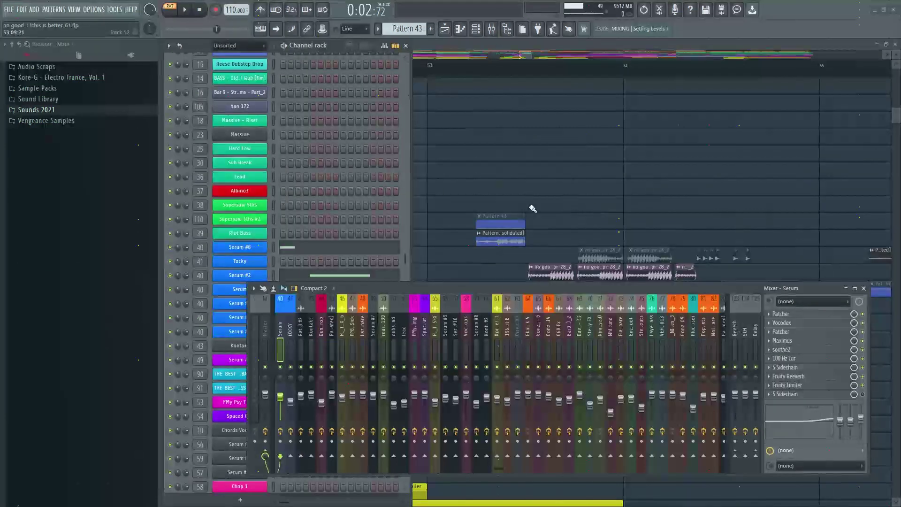
{"action": "left_click_drag", "start_coordinate": [551, 288], "coordinate": [547, 282]}
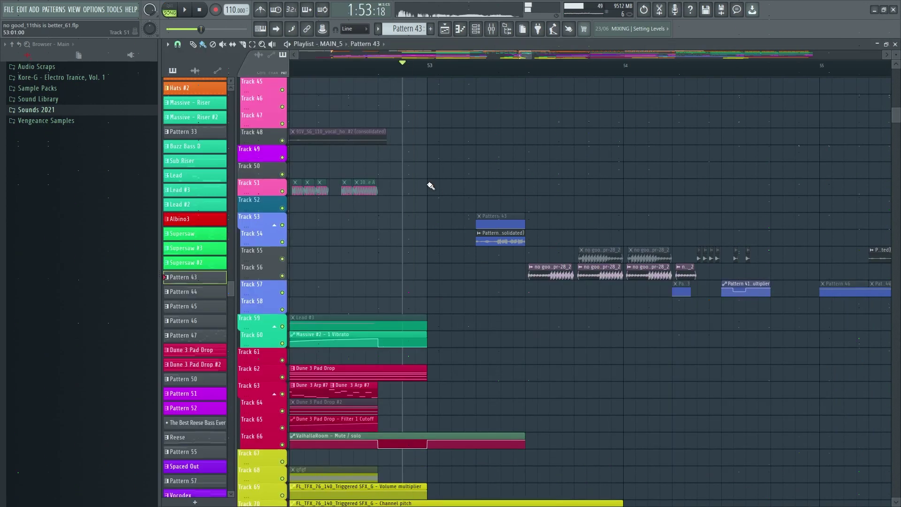
Step: Bring up the channel rack, switch playback to pattern mode, and play Pattern 43
{"action": "key", "text": "F6"}
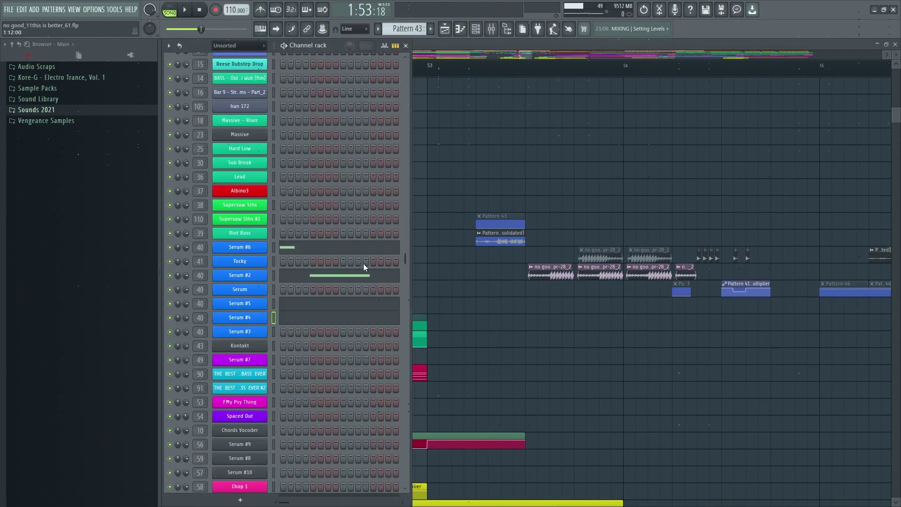
{"action": "left_click", "coordinate": [170, 9]}
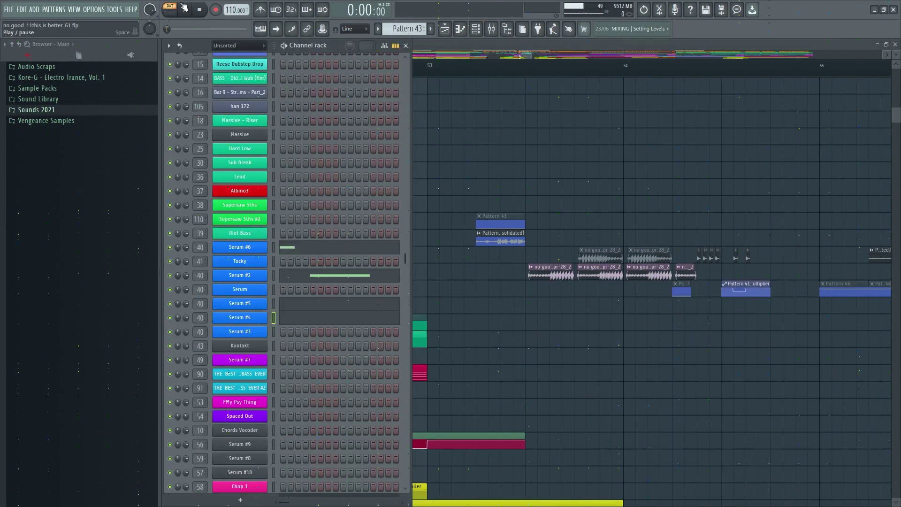
{"action": "left_click", "coordinate": [187, 9]}
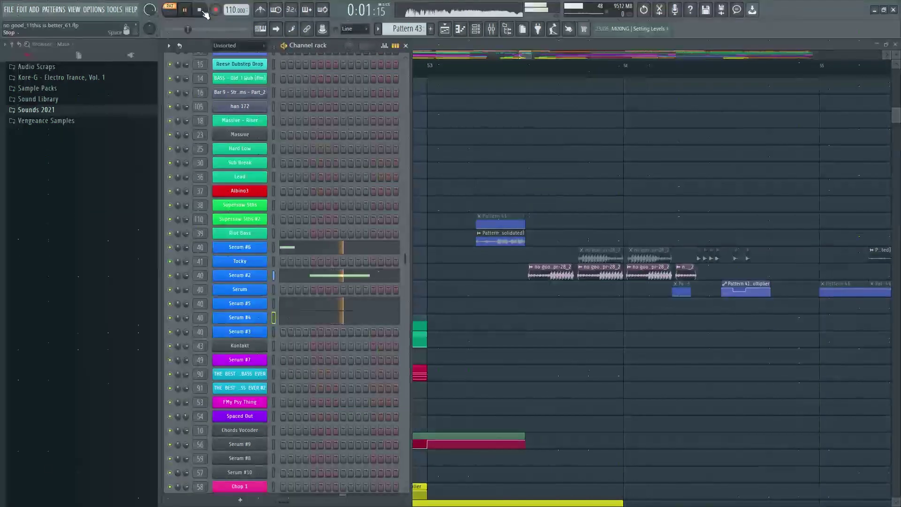
Step: Open the Serum #2 notes in the piano roll and play the pattern from near the start of bar 2
{"action": "left_click", "coordinate": [330, 278]}
{"action": "left_click", "coordinate": [404, 268]}
{"action": "right_click", "coordinate": [413, 268]}
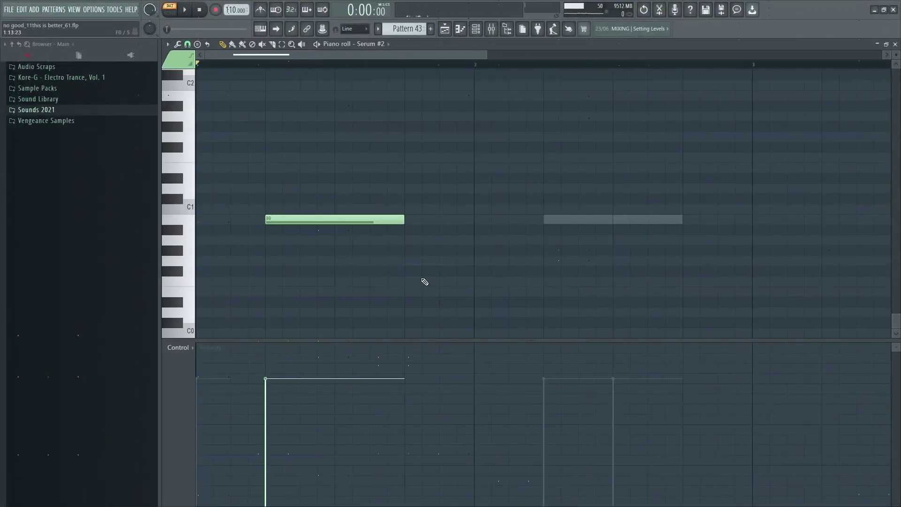
{"action": "scroll", "coordinate": [425, 252], "scroll_direction": "down", "scroll_amount": 3}
{"action": "left_click", "coordinate": [333, 65]}
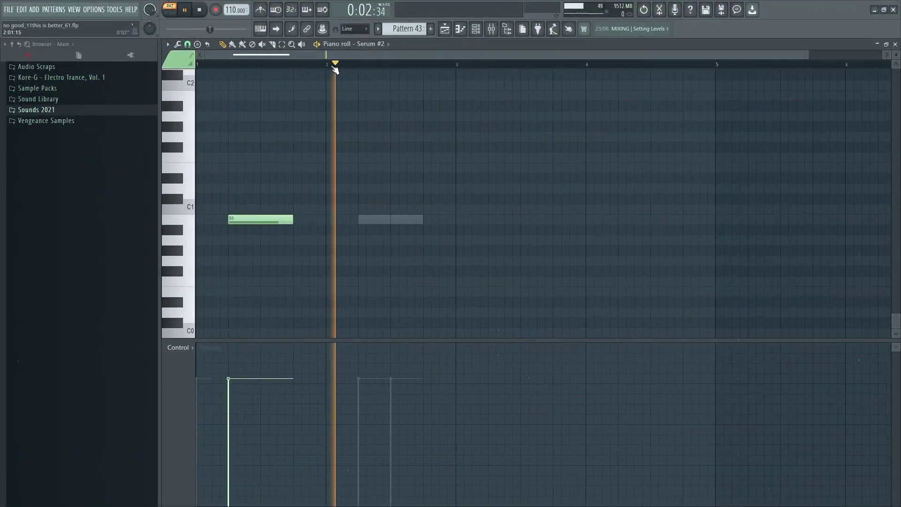
{"action": "key", "text": "space"}
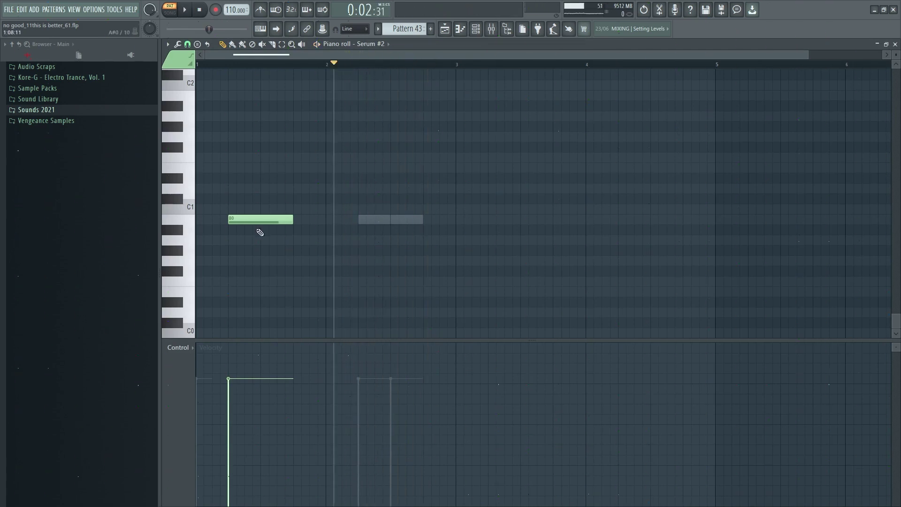
{"action": "left_click", "coordinate": [257, 230]}
{"action": "left_click_drag", "start_coordinate": [256, 229], "coordinate": [311, 270]}
{"action": "right_click", "coordinate": [327, 273]}
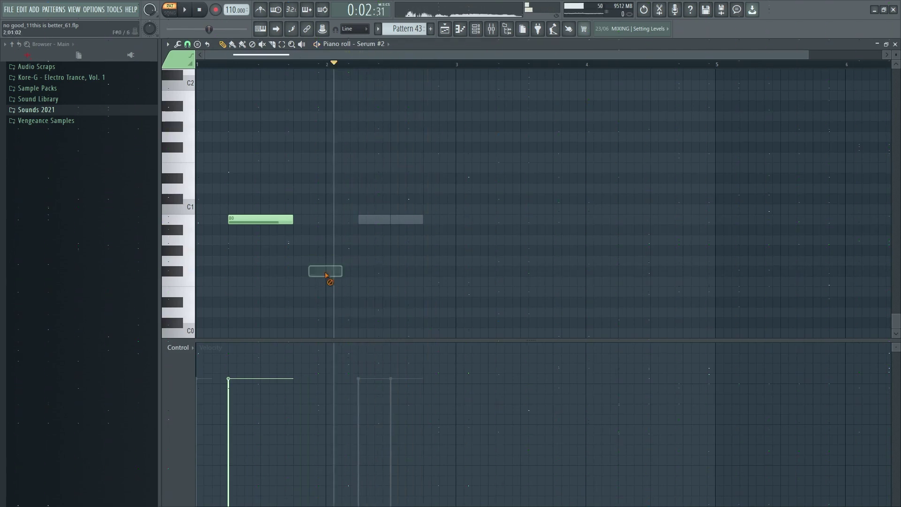
Step: Leave the piano roll, place the mixer beside the channel rack, and clone the Serum #2 channel
{"action": "key", "text": "Escape"}
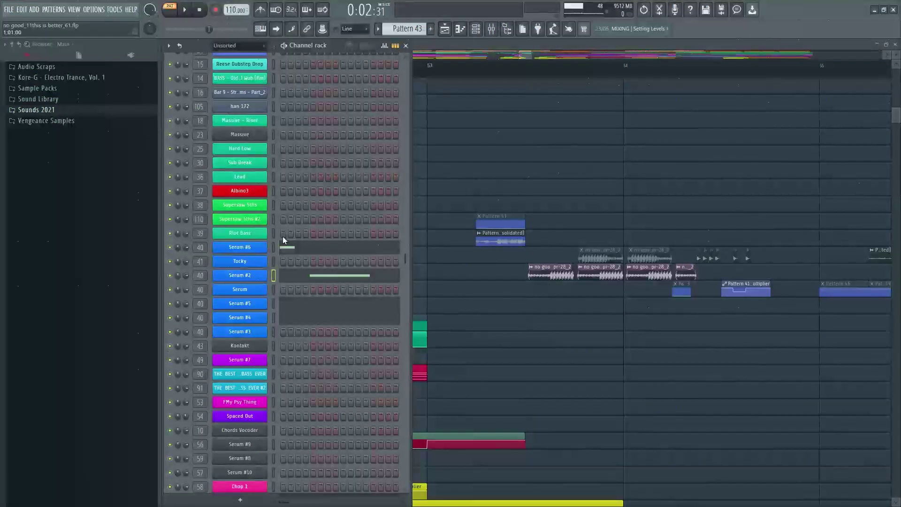
{"action": "key", "text": "F9"}
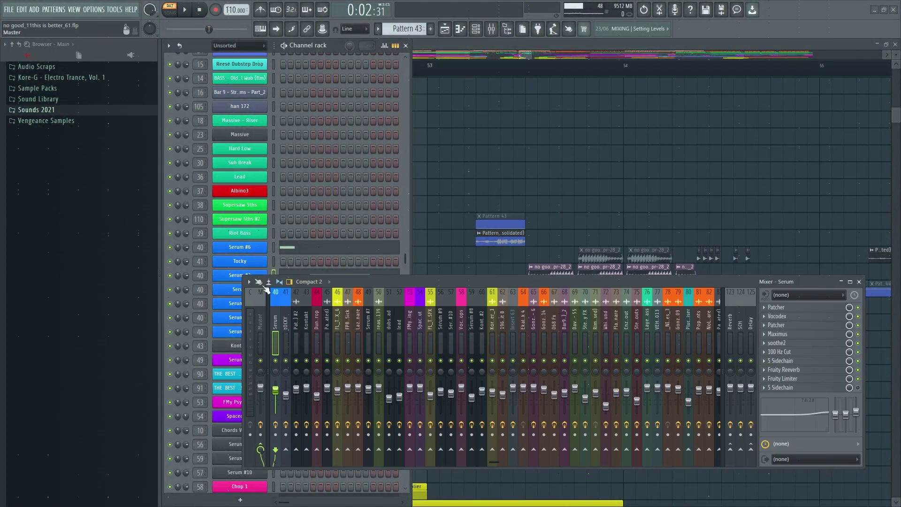
{"action": "left_click_drag", "start_coordinate": [417, 282], "coordinate": [512, 273]}
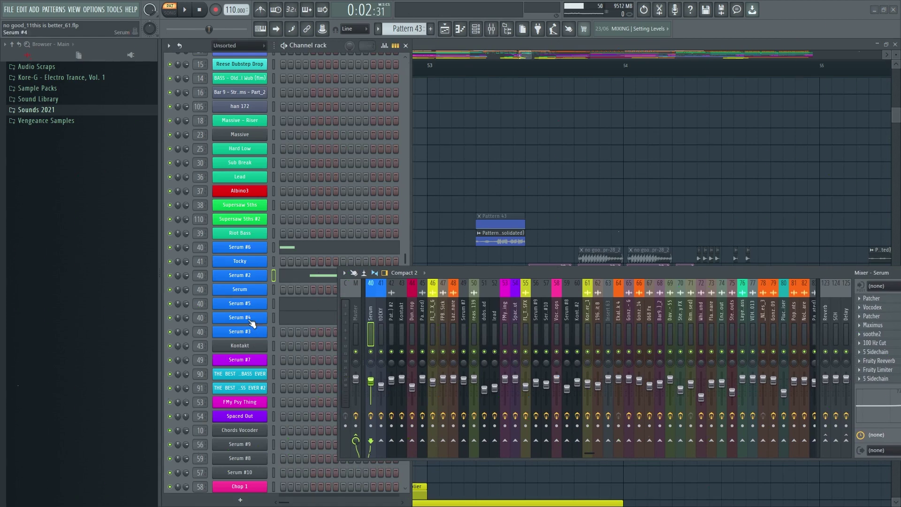
{"action": "right_click", "coordinate": [257, 282]}
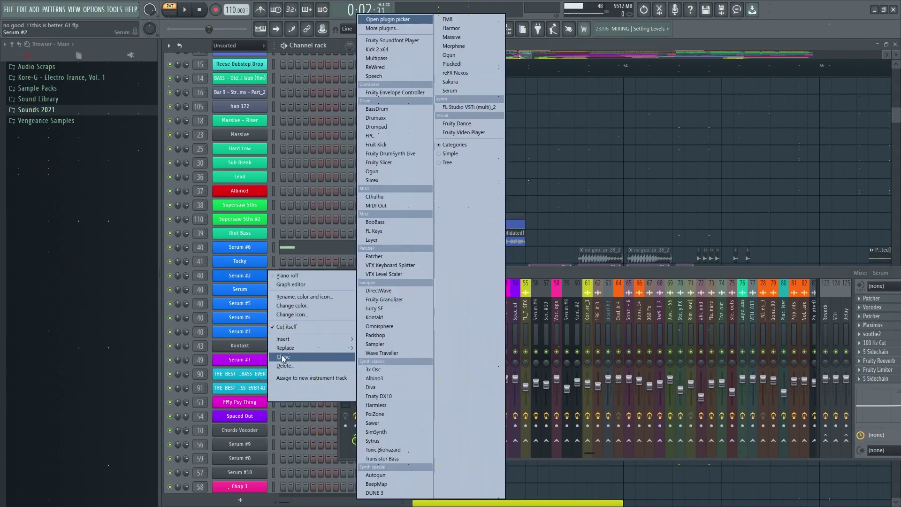
{"action": "left_click", "coordinate": [283, 357]}
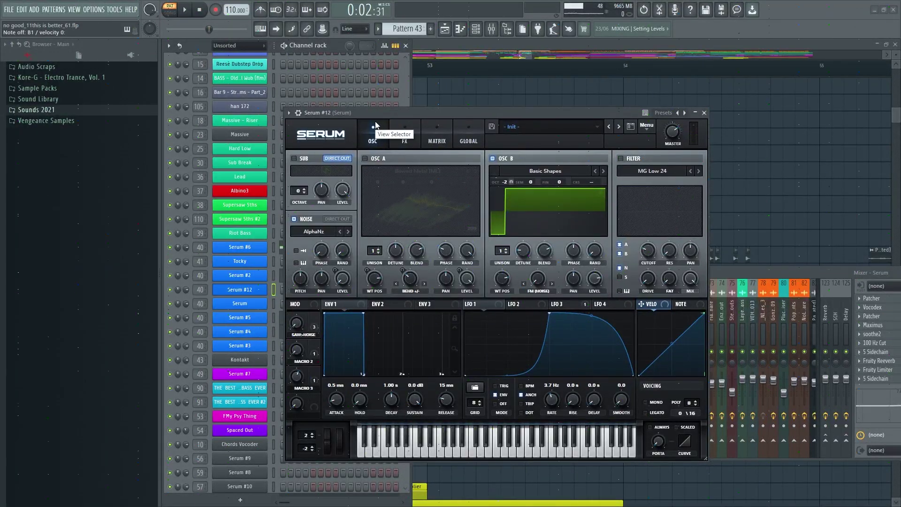
Step: Load the 4088 wavetable in oscillator B of the cloned Serum and sweep its wavetable position to 86 while playing notes
{"action": "left_click", "coordinate": [603, 171]}
{"action": "left_click_drag", "start_coordinate": [555, 113], "coordinate": [549, 104]}
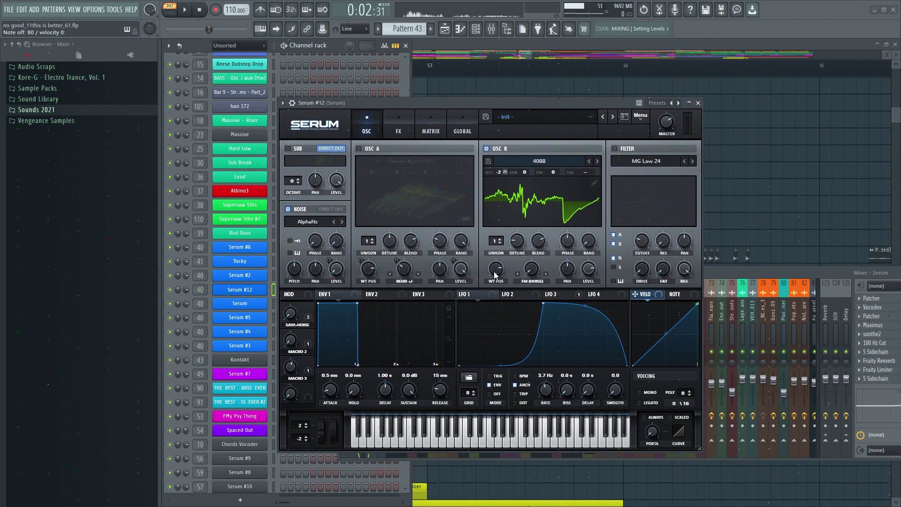
{"action": "left_click_drag", "start_coordinate": [495, 275], "coordinate": [499, 285]}
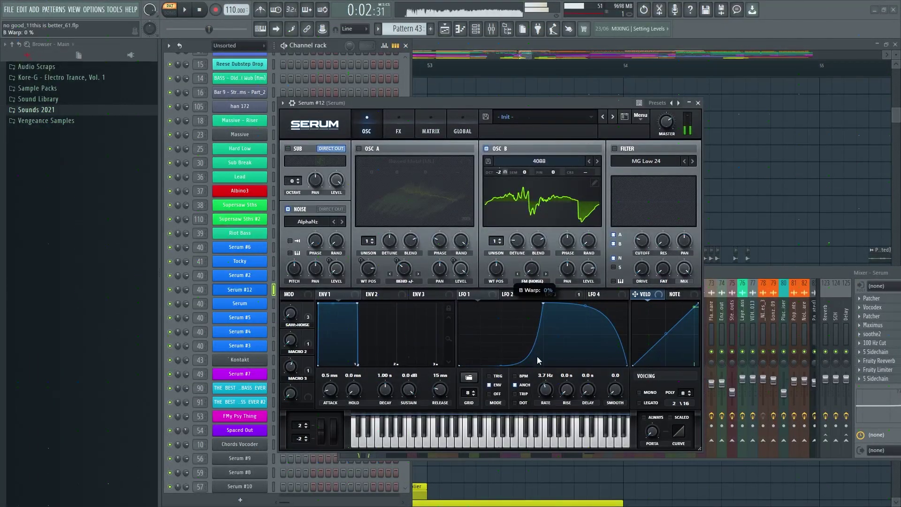
{"action": "mouse_move", "coordinate": [499, 281]}
{"action": "left_mouse_down"}
{"action": "mouse_move", "coordinate": [497, 316]}
{"action": "mouse_move", "coordinate": [498, 295]}
{"action": "left_mouse_up"}
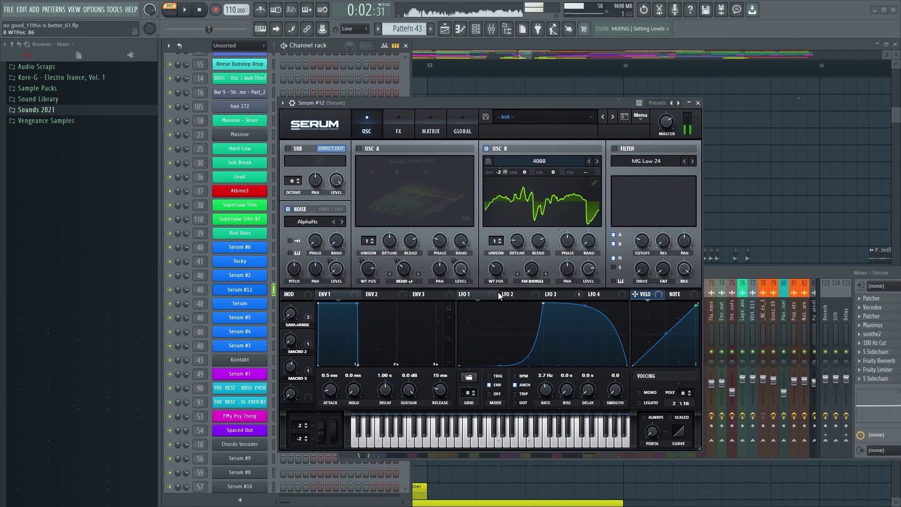
{"action": "key", "text": "space"}
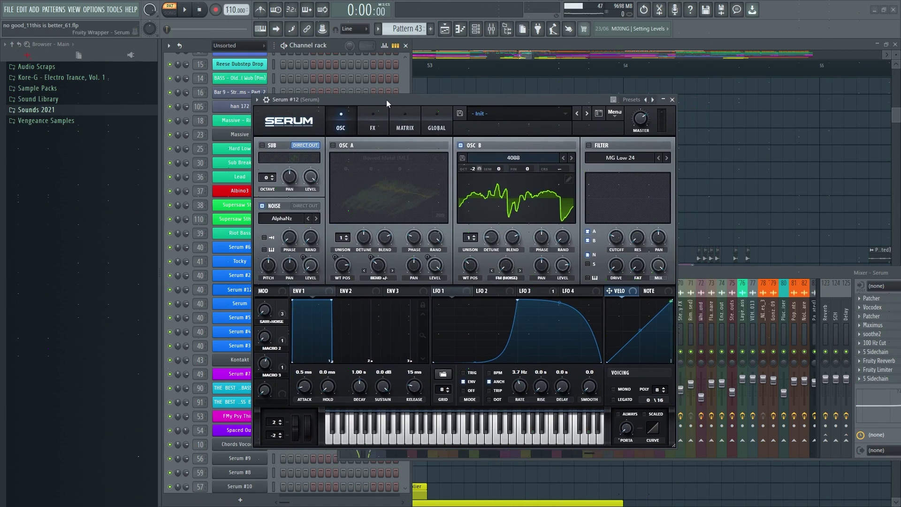
Step: Switch oscillator B to the Acid wavetable, sweep its wavetable position while playing notes, and close the cloned Serum
{"action": "left_click_drag", "start_coordinate": [412, 103], "coordinate": [387, 100]}
{"action": "left_click", "coordinate": [571, 157]}
{"action": "left_click_drag", "start_coordinate": [472, 266], "coordinate": [477, 215]}
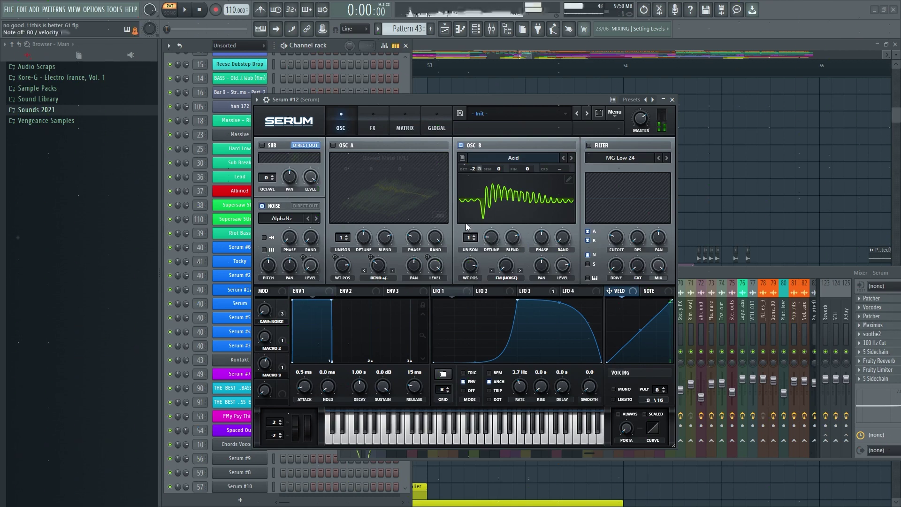
{"action": "left_click", "coordinate": [671, 99]}
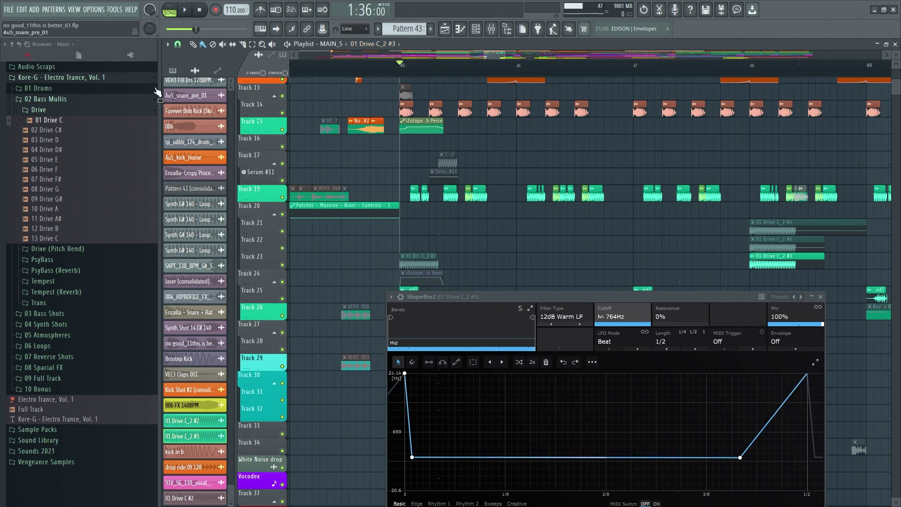
Step: Browse to the 01 Kicks folder within 01 Drums of the Kore-G pack and preview the 01 Kick sample
{"action": "left_click", "coordinate": [125, 91]}
{"action": "left_click", "coordinate": [115, 99]}
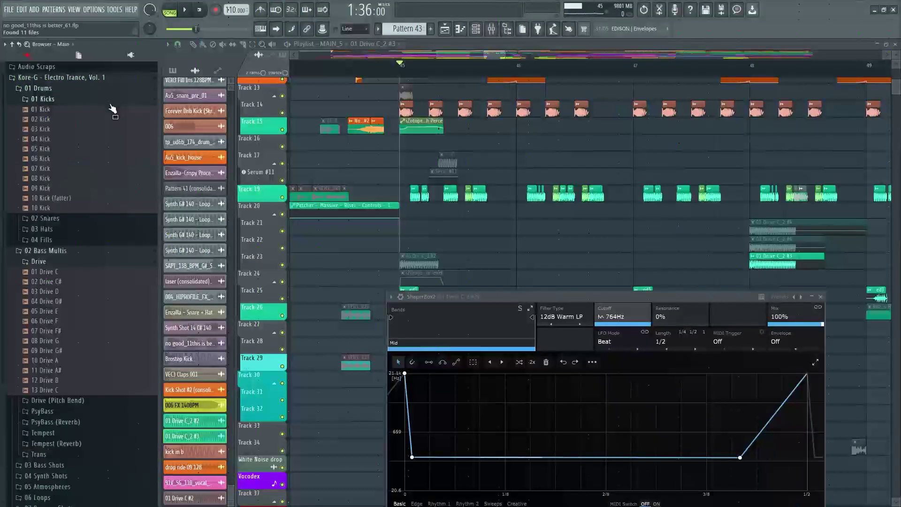
{"action": "left_click", "coordinate": [52, 100]}
{"action": "left_click", "coordinate": [52, 101]}
{"action": "left_click", "coordinate": [51, 110]}
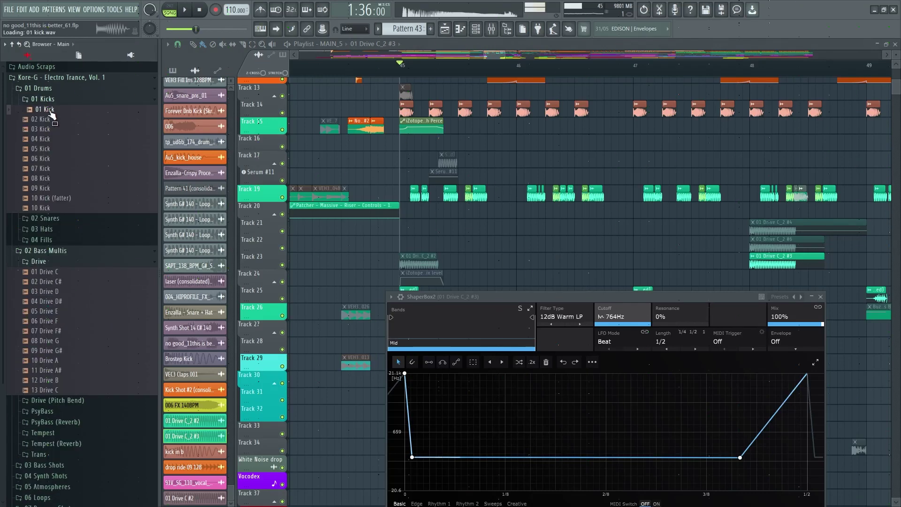
Step: Audition the kick in b clip from Track 14 in its channel settings, comparing it with the 01 Kick sample
{"action": "scroll", "coordinate": [407, 68], "scroll_direction": "up", "scroll_amount": 7}
{"action": "double_click", "coordinate": [403, 105]}
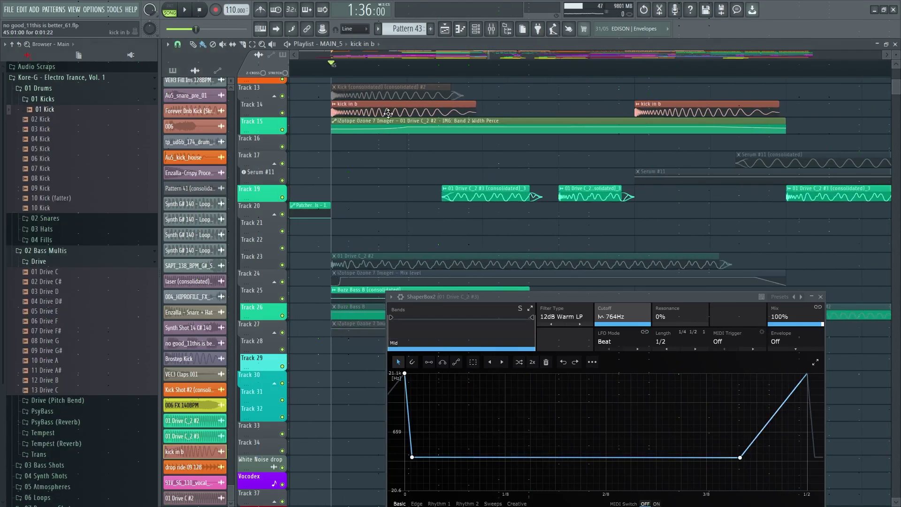
{"action": "left_click_drag", "start_coordinate": [274, 307], "coordinate": [308, 313]}
{"action": "left_click", "coordinate": [307, 314]}
{"action": "left_click", "coordinate": [68, 111]}
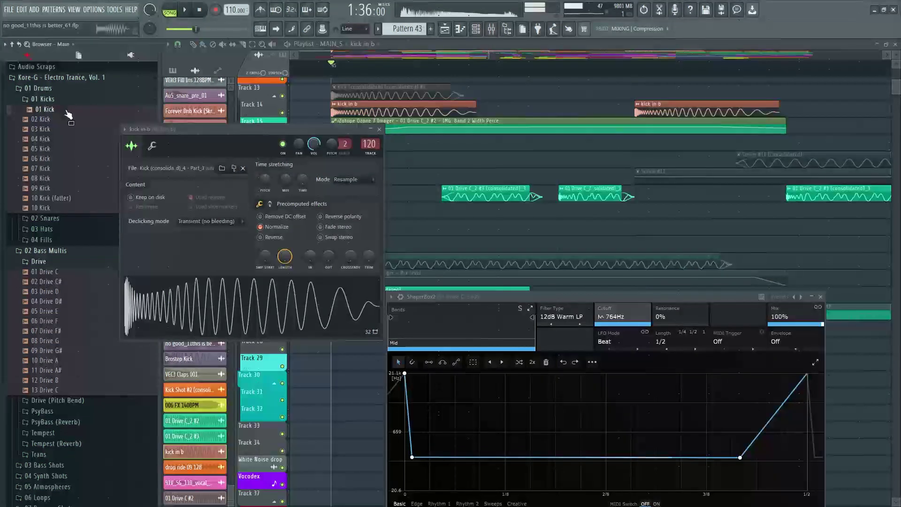
{"action": "left_click", "coordinate": [260, 288]}
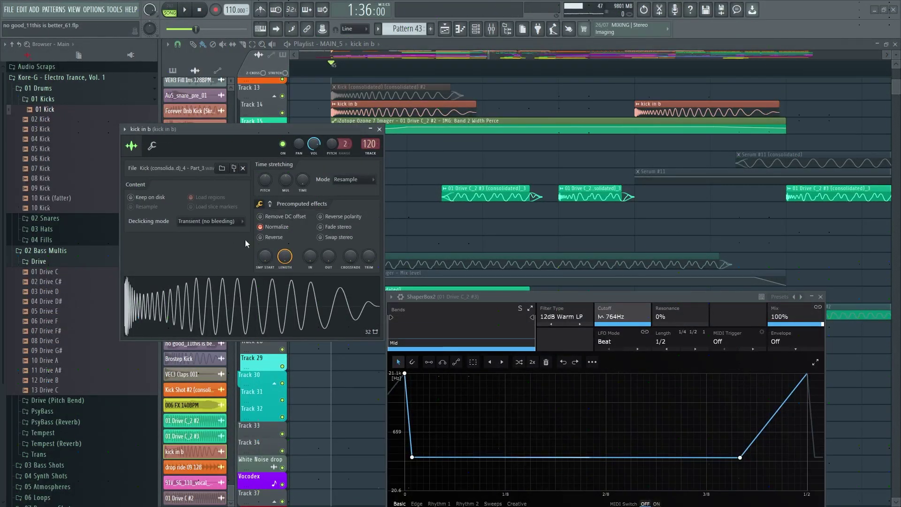
{"action": "left_click", "coordinate": [379, 129]}
Step: Audition the consolidated 01 Drive C_2 #3 bass clip from Track 19 in its channel settings and compare it with the 01 Drive C sample
{"action": "scroll", "coordinate": [359, 74], "scroll_direction": "down", "scroll_amount": 5}
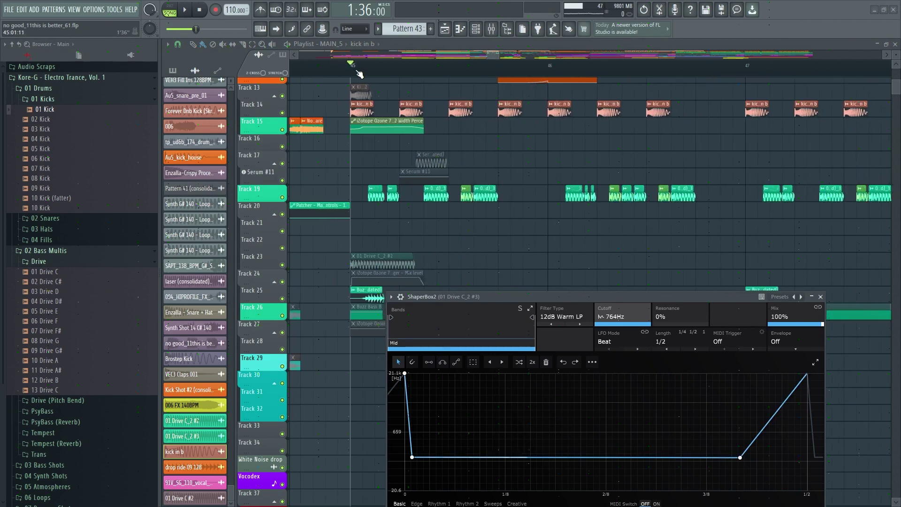
{"action": "scroll", "coordinate": [393, 149], "scroll_direction": "down", "scroll_amount": 1}
{"action": "scroll", "coordinate": [395, 151], "scroll_direction": "down", "scroll_amount": 3}
{"action": "double_click", "coordinate": [391, 126]}
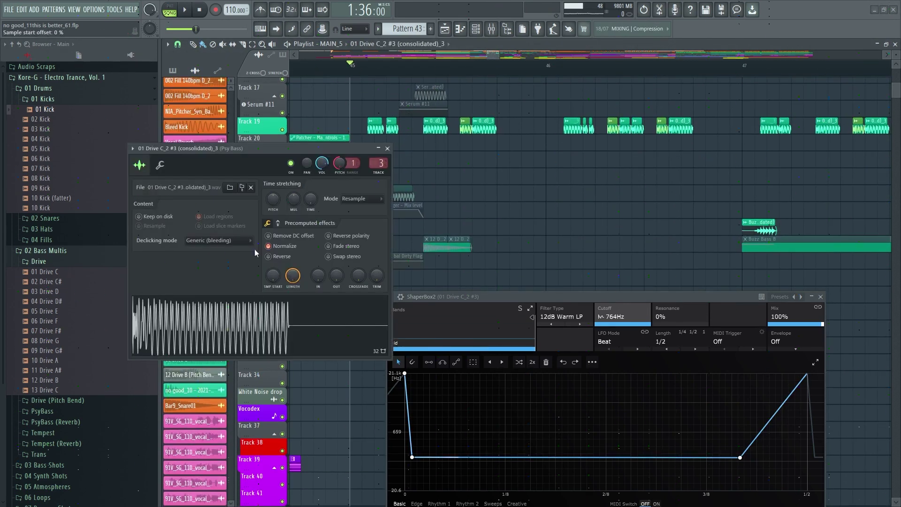
{"action": "left_click", "coordinate": [252, 310]}
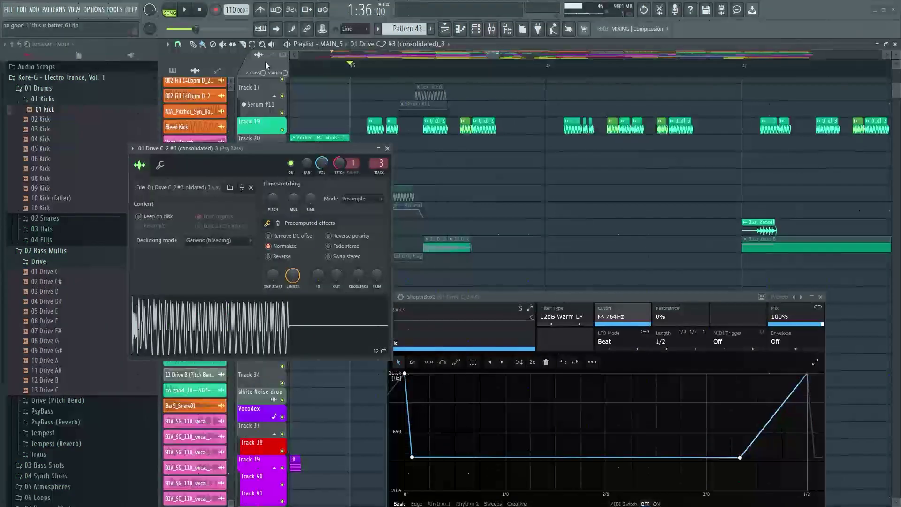
{"action": "left_click", "coordinate": [57, 274]}
{"action": "left_click", "coordinate": [387, 148]}
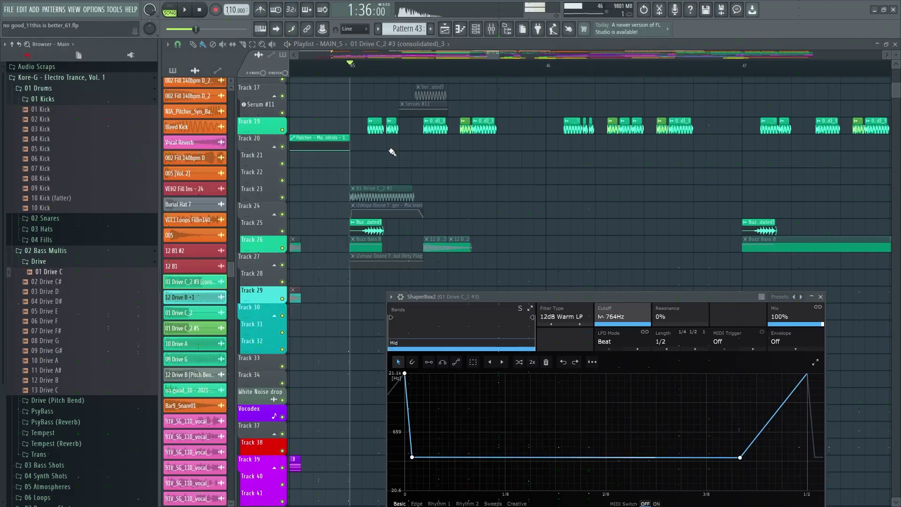
Step: Place the 01 Drive C sample as a new clip on Track 24 between bars 45 and 46 and audition it in its channel settings
{"action": "left_click_drag", "start_coordinate": [50, 273], "coordinate": [489, 205]}
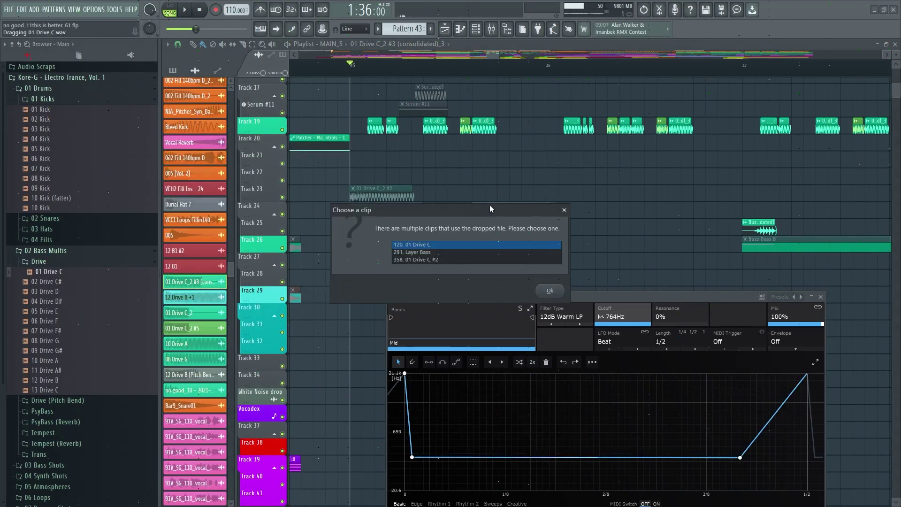
{"action": "left_click", "coordinate": [565, 210]}
{"action": "double_click", "coordinate": [515, 206]}
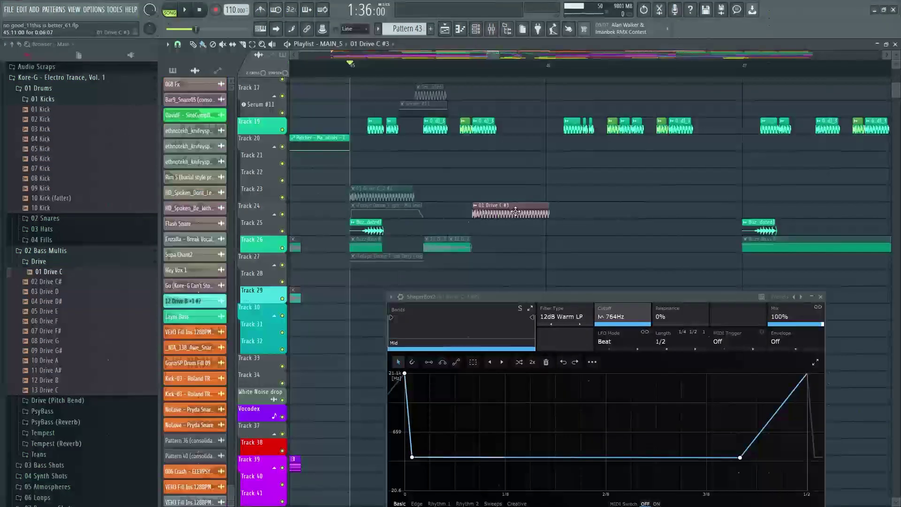
{"action": "left_click_drag", "start_coordinate": [263, 116], "coordinate": [257, 140]}
{"action": "left_click", "coordinate": [220, 280]}
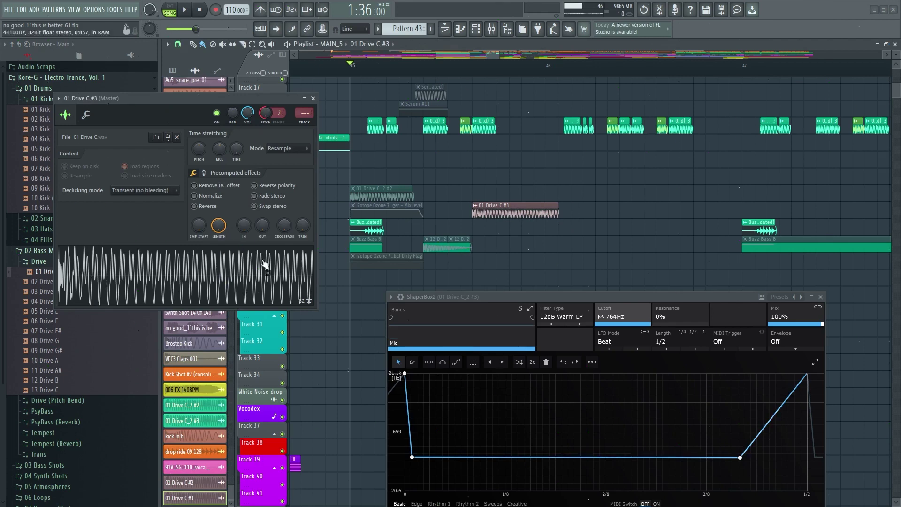
{"action": "left_click", "coordinate": [260, 275]}
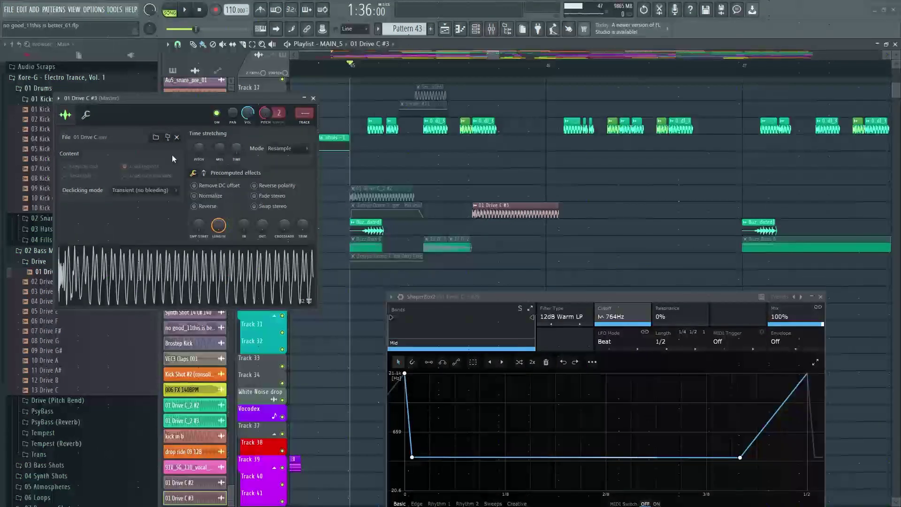
{"action": "left_click_drag", "start_coordinate": [198, 110], "coordinate": [180, 113]}
{"action": "left_click", "coordinate": [296, 101]}
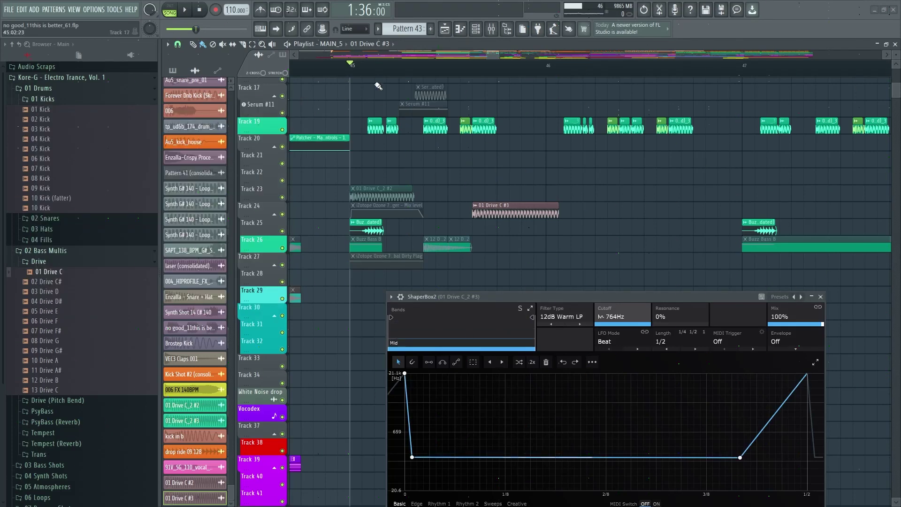
Step: Mute the newly placed 01 Drive C clip on Track 24
{"action": "scroll", "coordinate": [428, 73], "scroll_direction": "down", "scroll_amount": 2}
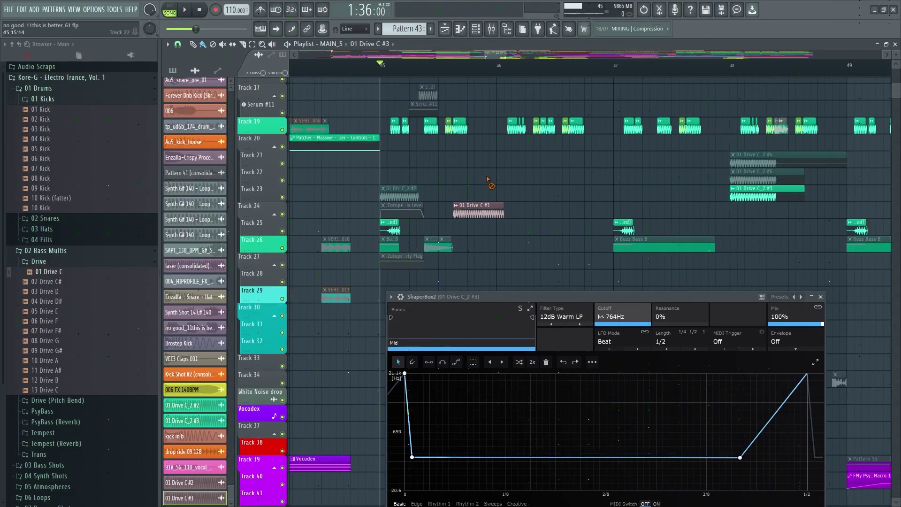
{"action": "right_click", "coordinate": [490, 213], "text": "alt"}
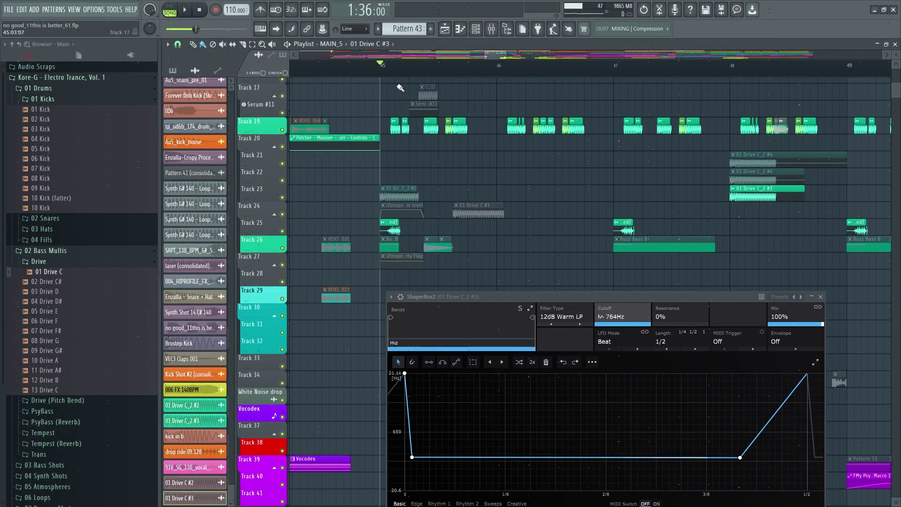
Step: Look through the playlist's drop section from Track 19 downwards to find the bass layers around bars 45 to 57
{"action": "scroll", "coordinate": [402, 74], "scroll_direction": "up", "scroll_amount": 3}
{"action": "scroll", "coordinate": [416, 133], "scroll_direction": "down", "scroll_amount": 1}
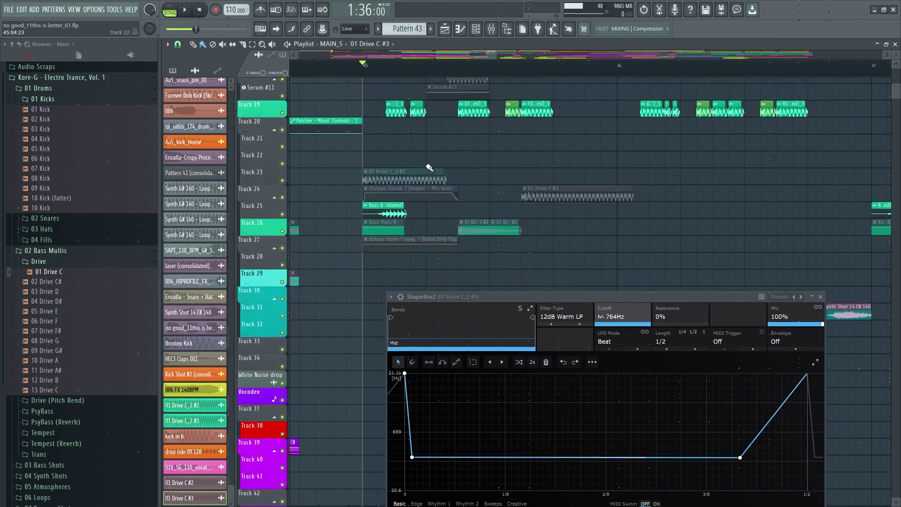
{"action": "scroll", "coordinate": [429, 167], "scroll_direction": "down", "scroll_amount": 5}
{"action": "scroll", "coordinate": [474, 186], "scroll_direction": "down", "scroll_amount": 3}
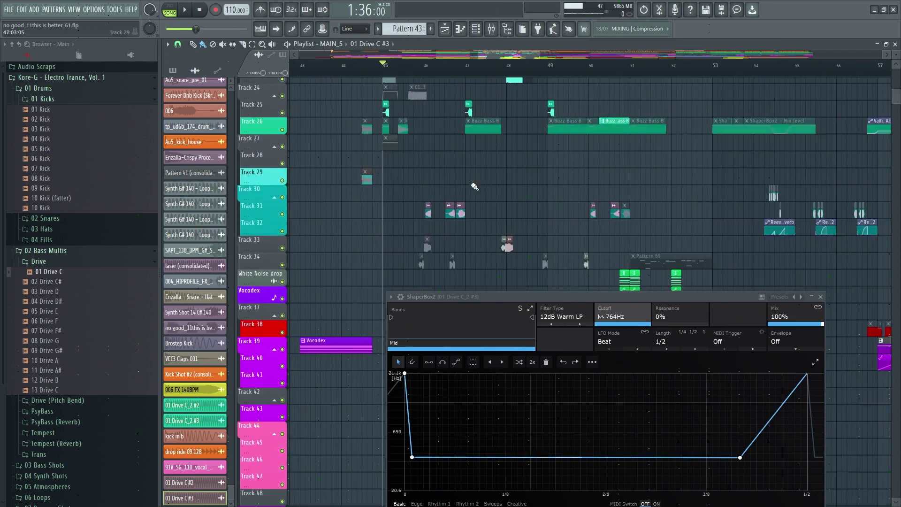
{"action": "left_click_drag", "start_coordinate": [463, 298], "coordinate": [428, 286]}
{"action": "scroll", "coordinate": [541, 195], "scroll_direction": "up", "scroll_amount": 5}
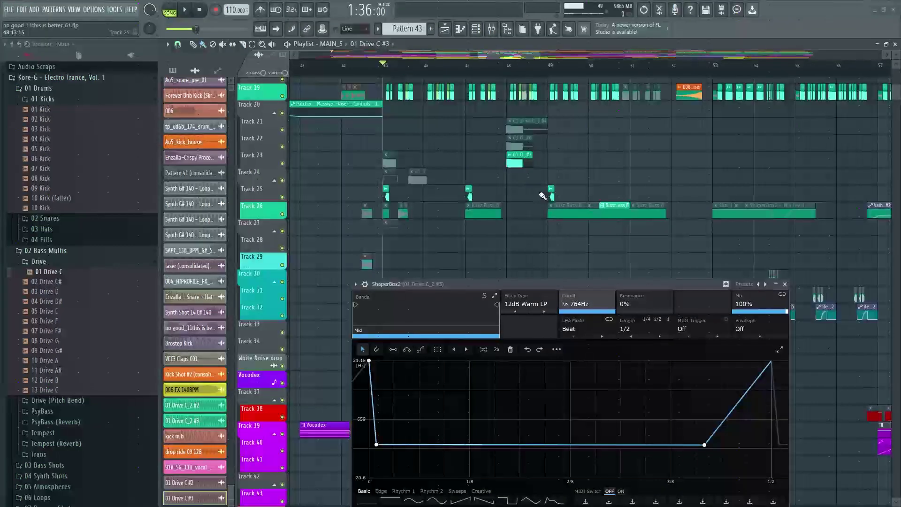
{"action": "scroll", "coordinate": [542, 195], "scroll_direction": "down", "scroll_amount": 3}
{"action": "scroll", "coordinate": [539, 195], "scroll_direction": "down", "scroll_amount": 6}
{"action": "scroll", "coordinate": [517, 209], "scroll_direction": "up", "scroll_amount": 6}
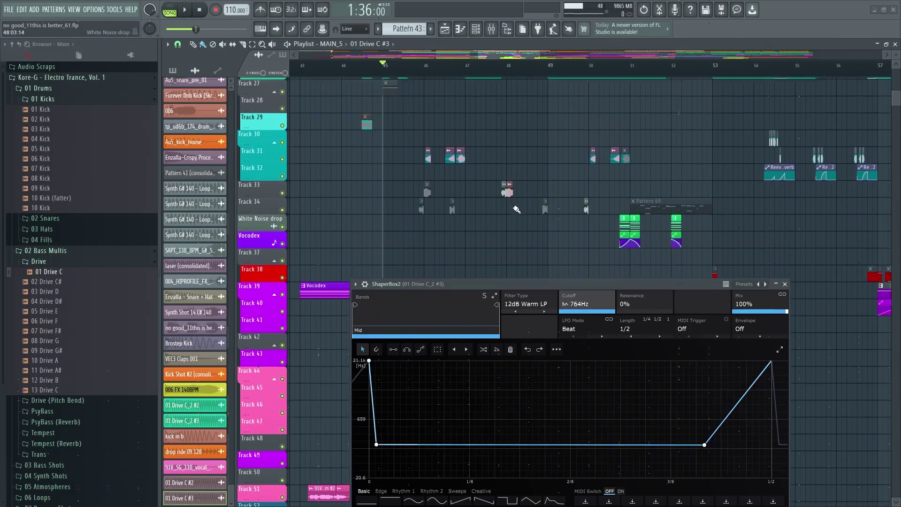
{"action": "scroll", "coordinate": [516, 209], "scroll_direction": "up", "scroll_amount": 4}
{"action": "scroll", "coordinate": [516, 208], "scroll_direction": "down", "scroll_amount": 6}
{"action": "scroll", "coordinate": [516, 207], "scroll_direction": "up", "scroll_amount": 3}
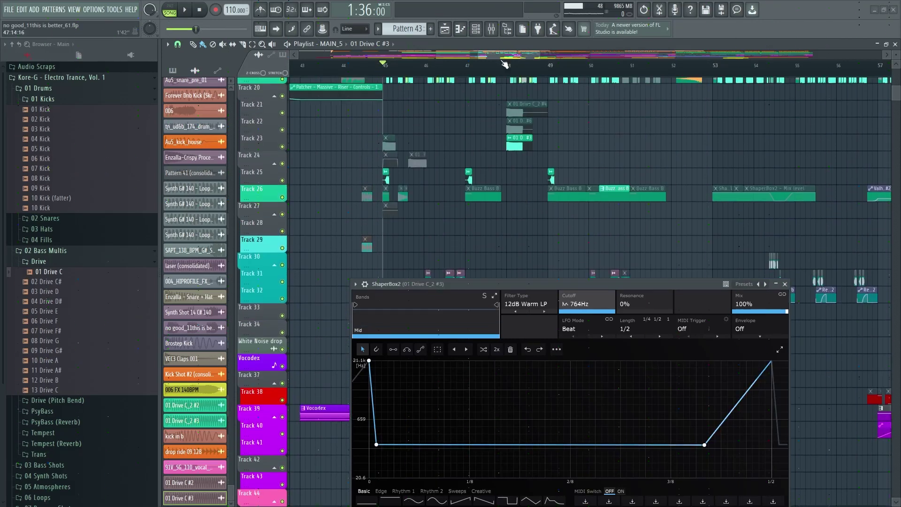
Step: Solo Track 23 and play its 01 Drive C_2 #3 clip from bar 48
{"action": "left_click", "coordinate": [509, 69]}
{"action": "right_click", "coordinate": [282, 146]}
{"action": "key", "text": "space"}
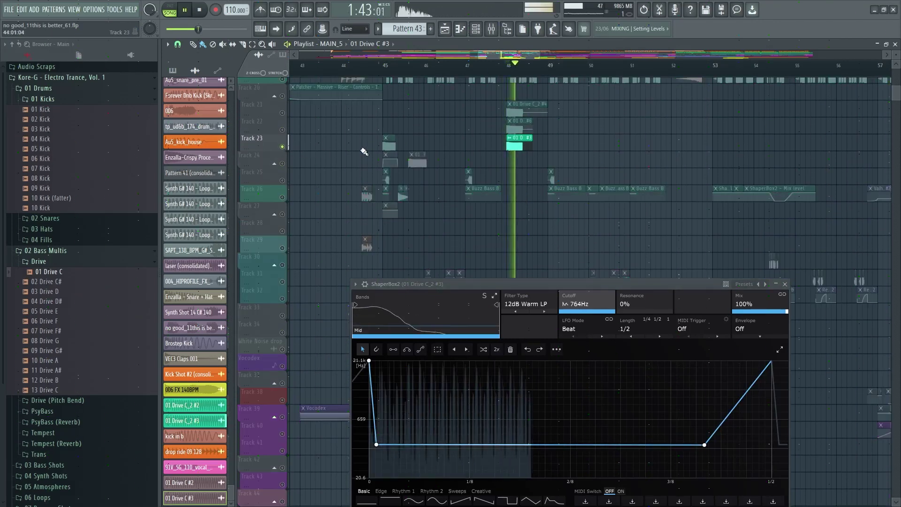
{"action": "key", "text": "space"}
Step: Open the 01 Drive C_2 #3 clip's channel settings and its mixer track, and play the clip
{"action": "scroll", "coordinate": [534, 168], "scroll_direction": "up", "scroll_amount": 3}
{"action": "scroll", "coordinate": [534, 168], "scroll_direction": "up", "scroll_amount": 7}
{"action": "double_click", "coordinate": [458, 213]}
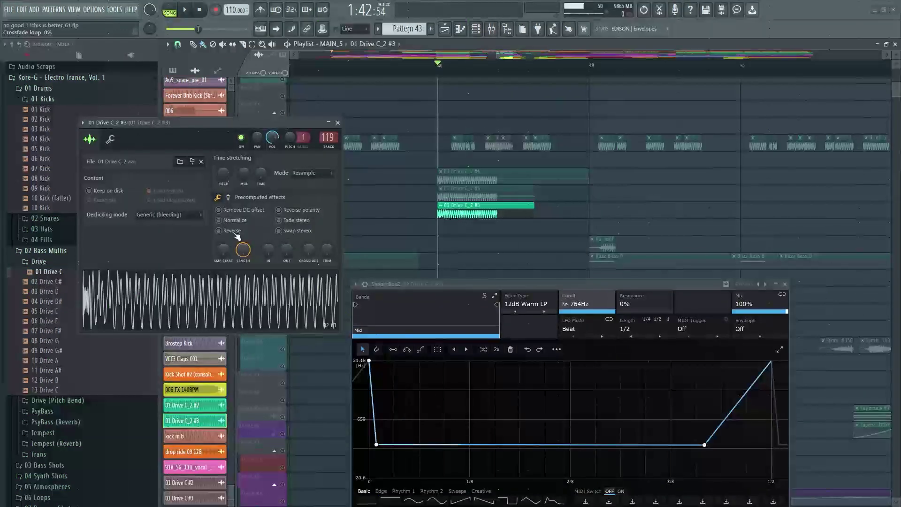
{"action": "key", "text": "F9"}
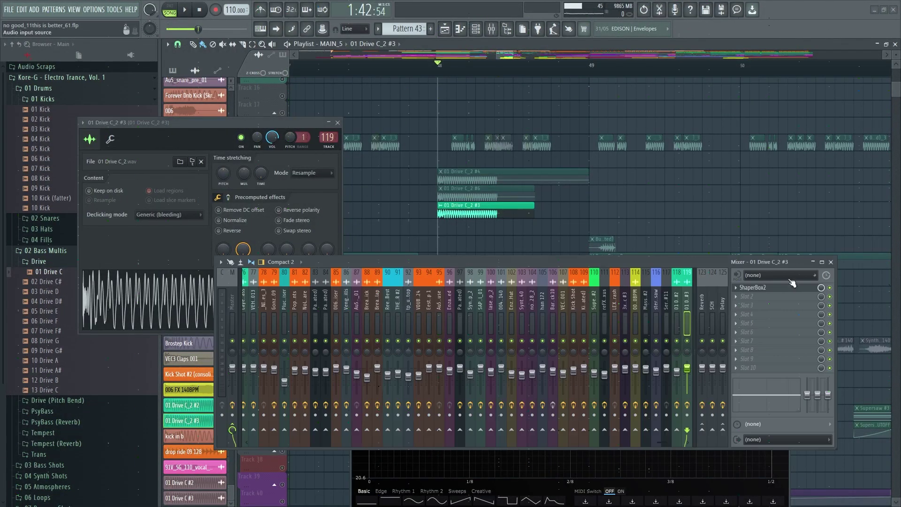
{"action": "key", "text": "space"}
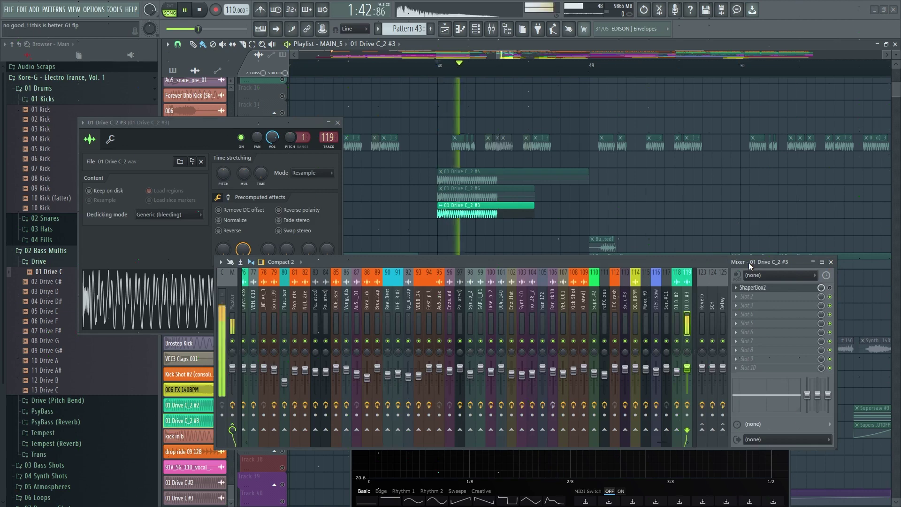
{"action": "key", "text": "space"}
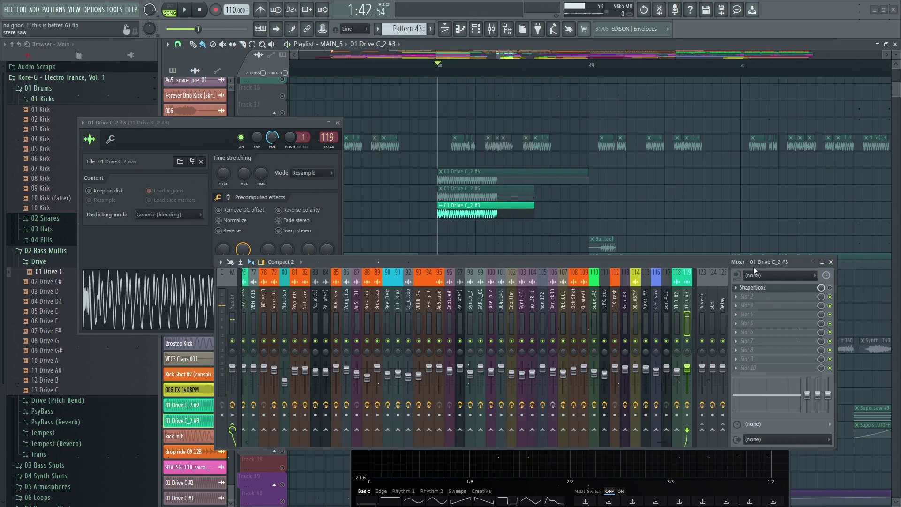
Step: Bring ShaperBox2 in front, close the mixer, and arrange the ShaperBox2 window beside the 01 Drive C_2 #3 channel settings
{"action": "left_click_drag", "start_coordinate": [747, 260], "coordinate": [767, 128]}
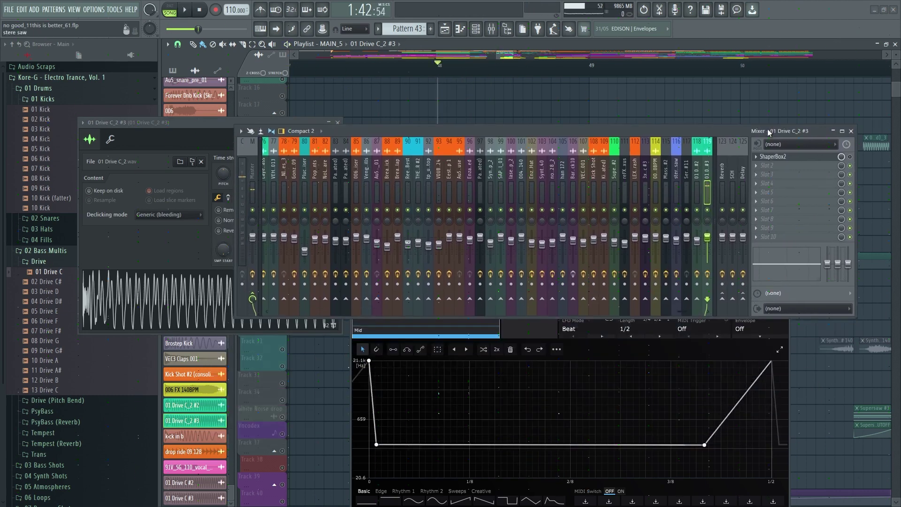
{"action": "left_click", "coordinate": [512, 333]}
{"action": "left_click_drag", "start_coordinate": [458, 280], "coordinate": [396, 191]}
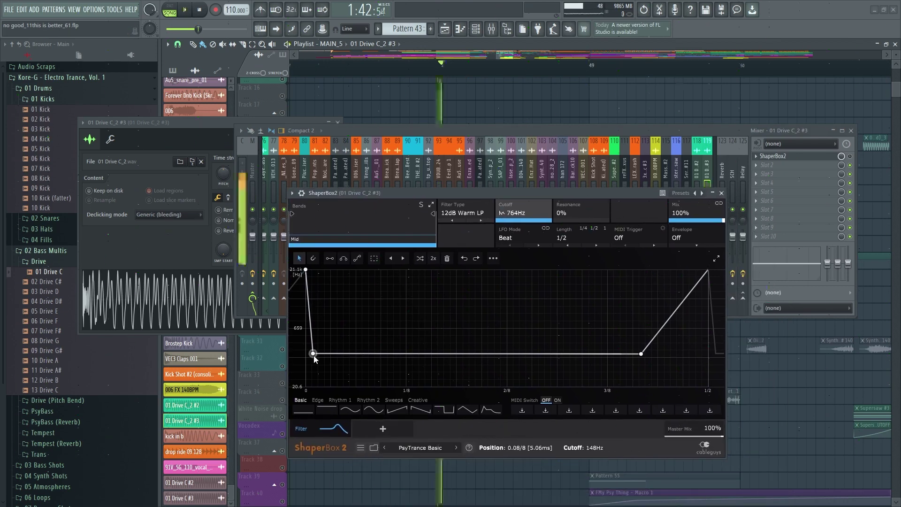
{"action": "left_click", "coordinate": [854, 143]}
{"action": "left_click", "coordinate": [850, 131]}
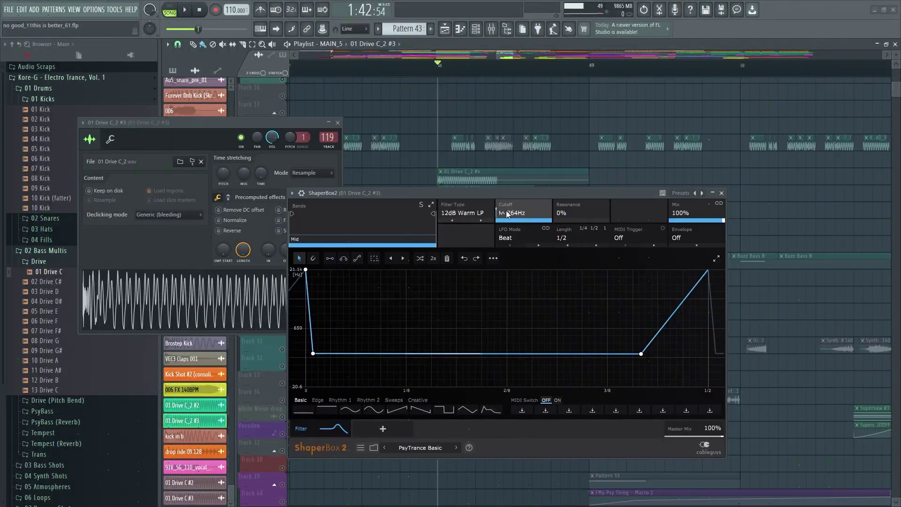
{"action": "left_click_drag", "start_coordinate": [496, 193], "coordinate": [504, 188]}
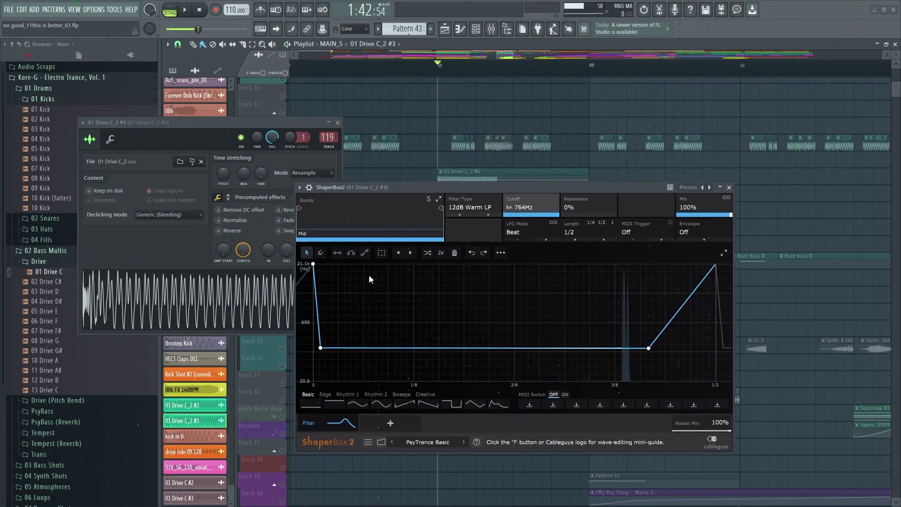
{"action": "left_click_drag", "start_coordinate": [334, 186], "coordinate": [342, 184]}
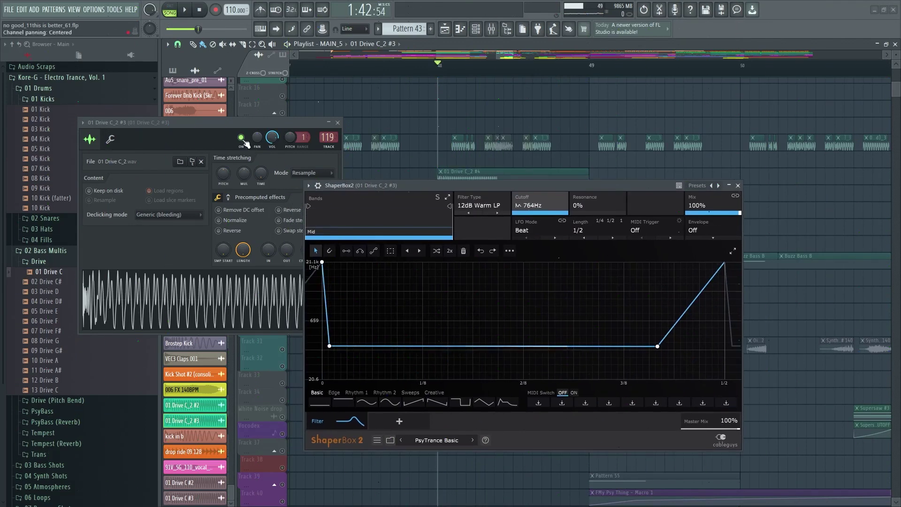
{"action": "left_click_drag", "start_coordinate": [211, 122], "coordinate": [167, 130]}
{"action": "mouse_move", "coordinate": [402, 189]}
{"action": "left_mouse_down"}
{"action": "mouse_move", "coordinate": [434, 187]}
{"action": "mouse_move", "coordinate": [411, 184]}
{"action": "left_mouse_up"}
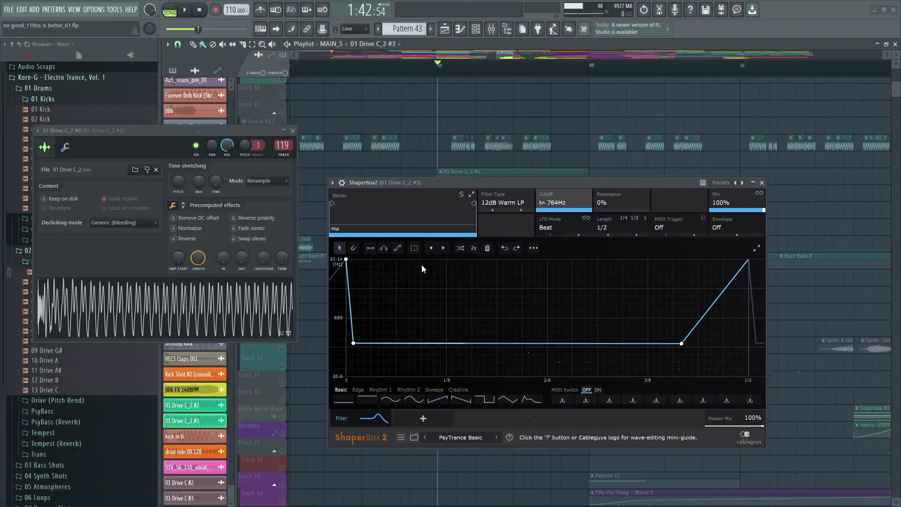
Step: Raise the second point of ShaperBox2's cutoff curve during playback, and add a low point between 1/8 and 2/8
{"action": "key", "text": "space"}
{"action": "left_click_drag", "start_coordinate": [353, 343], "coordinate": [357, 309]}
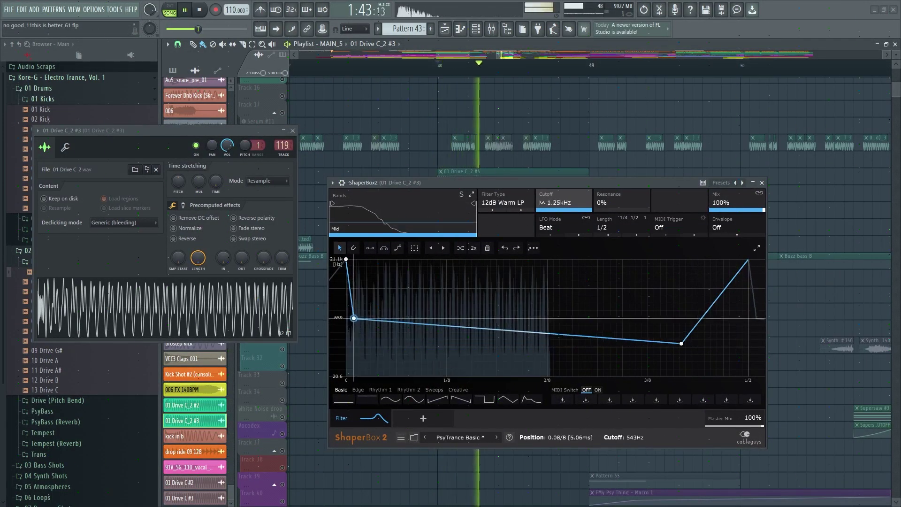
{"action": "key", "text": "space"}
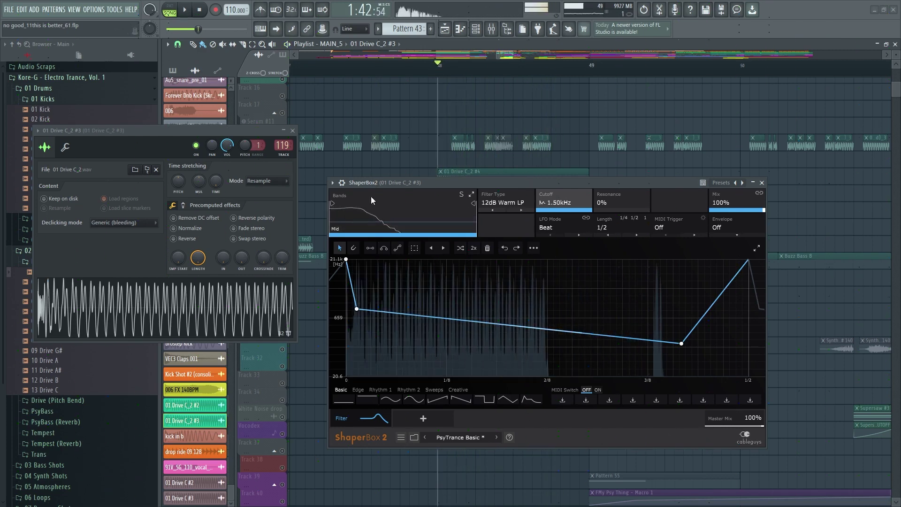
{"action": "left_click", "coordinate": [488, 344]}
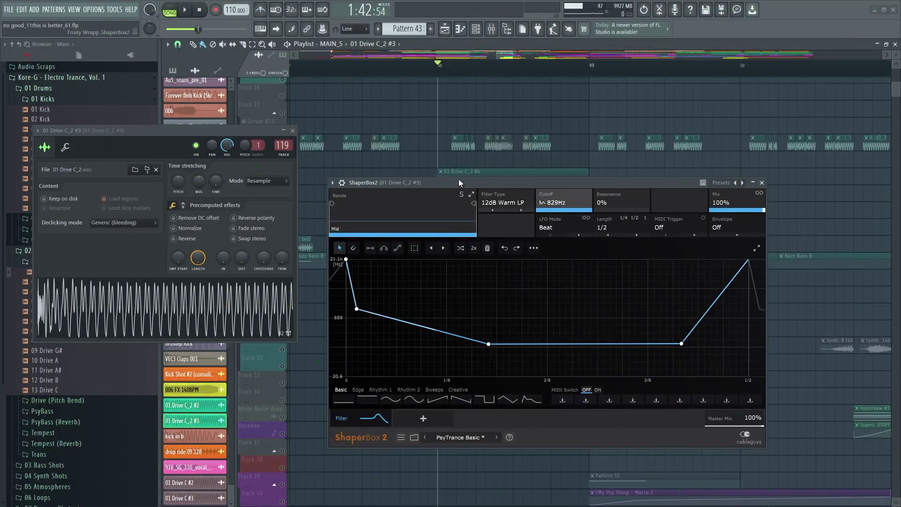
Step: Move the middle low point of ShaperBox2's cutoff curve down to the minimum near 1/8, and play the clip
{"action": "left_click_drag", "start_coordinate": [458, 179], "coordinate": [454, 178]}
{"action": "left_click_drag", "start_coordinate": [485, 342], "coordinate": [446, 374]}
{"action": "key", "text": "space"}
{"action": "key", "text": "space"}
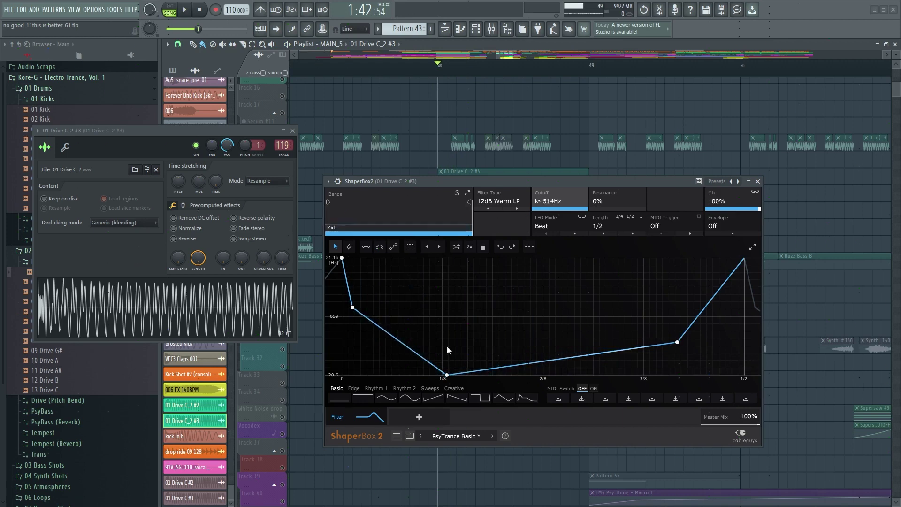
Step: Remove the low point near 1/8 from ShaperBox2's cutoff curve and lower the curve's second point
{"action": "left_click_drag", "start_coordinate": [428, 185], "coordinate": [385, 162]}
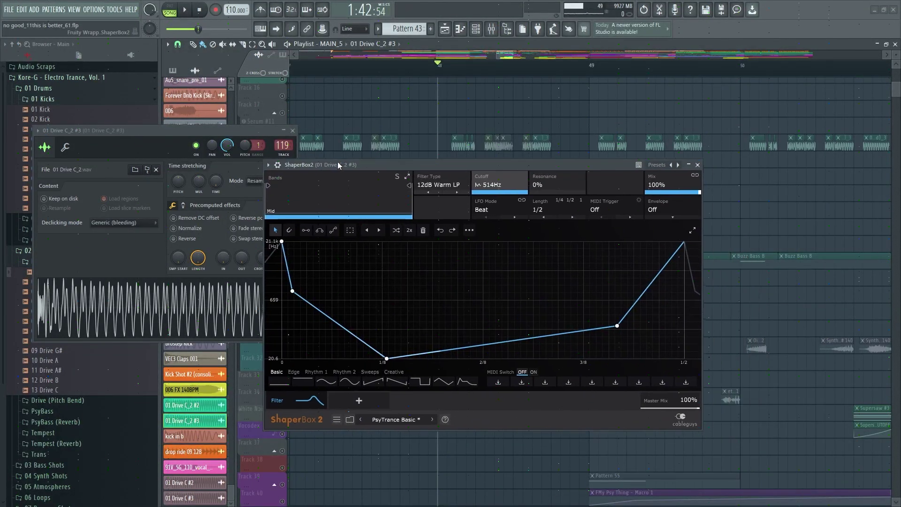
{"action": "double_click", "coordinate": [384, 358]}
{"action": "left_click_drag", "start_coordinate": [290, 291], "coordinate": [290, 318]}
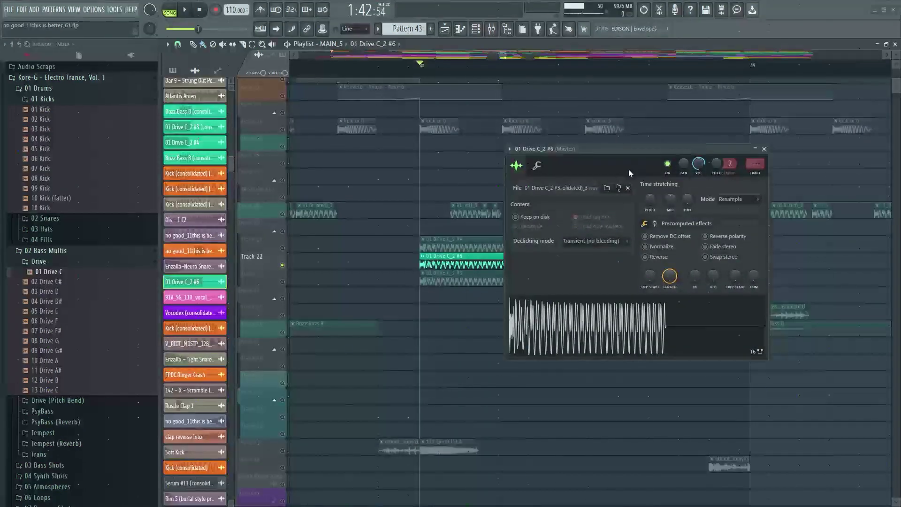
Step: Close the 01 Drive C_2 #6 channel settings and unsolo Track 22 so all playlist tracks are active
{"action": "left_click", "coordinate": [763, 149]}
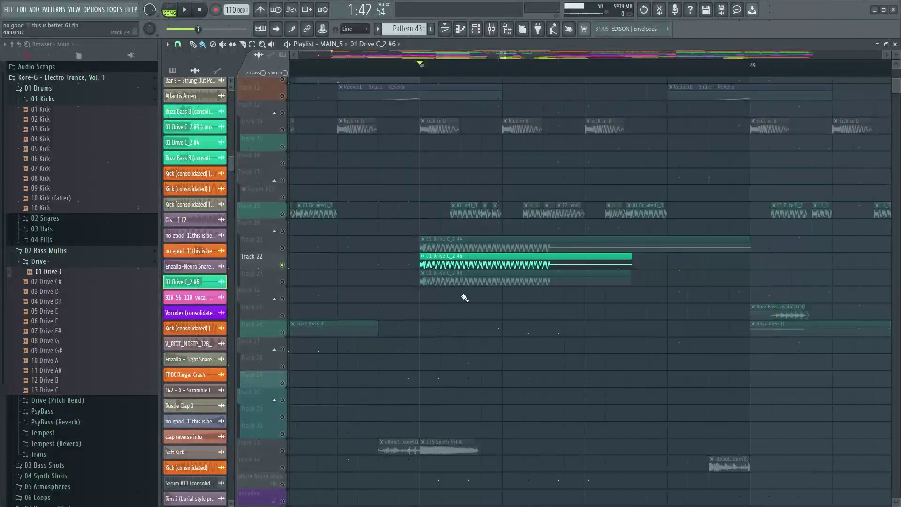
{"action": "right_click", "coordinate": [283, 249]}
{"action": "scroll", "coordinate": [461, 249], "scroll_direction": "down", "scroll_amount": 6}
{"action": "right_click", "coordinate": [283, 213]}
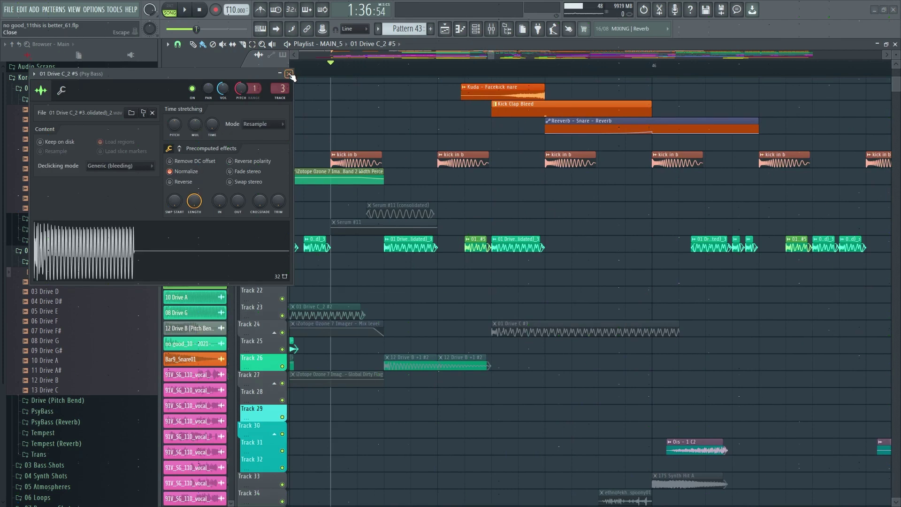
Step: Close the 01 Drive C_2 #5 channel settings and reopen them from its clip on Track 19
{"action": "left_click", "coordinate": [289, 74]}
{"action": "scroll", "coordinate": [370, 245], "scroll_direction": "down", "scroll_amount": 3}
{"action": "scroll", "coordinate": [447, 246], "scroll_direction": "up", "scroll_amount": 3}
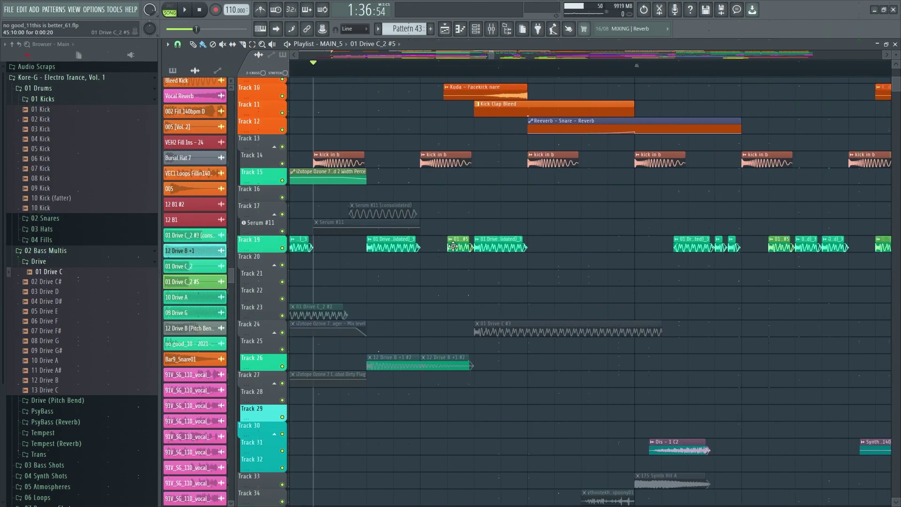
{"action": "double_click", "coordinate": [455, 245]}
{"action": "left_click_drag", "start_coordinate": [184, 79], "coordinate": [199, 115]}
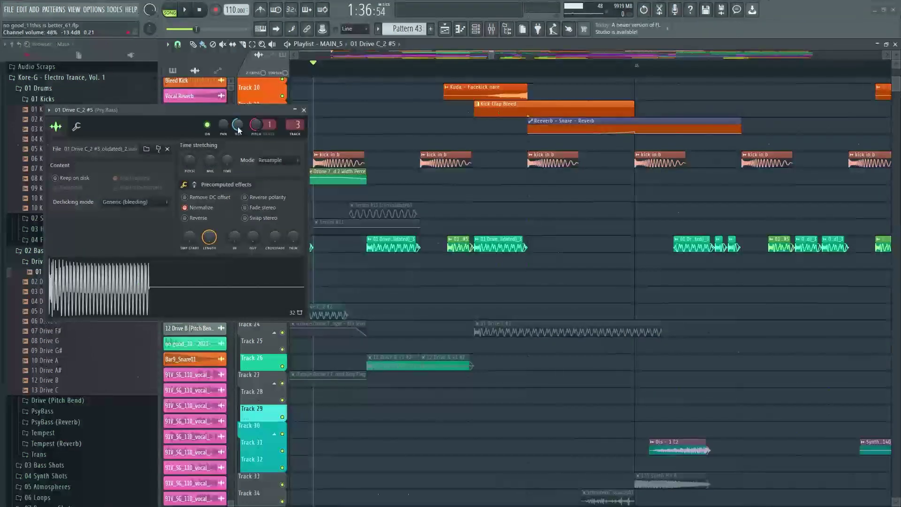
Step: Show the Psy Bass mixer track and open its ShaperBox2 effect
{"action": "key", "text": "F9"}
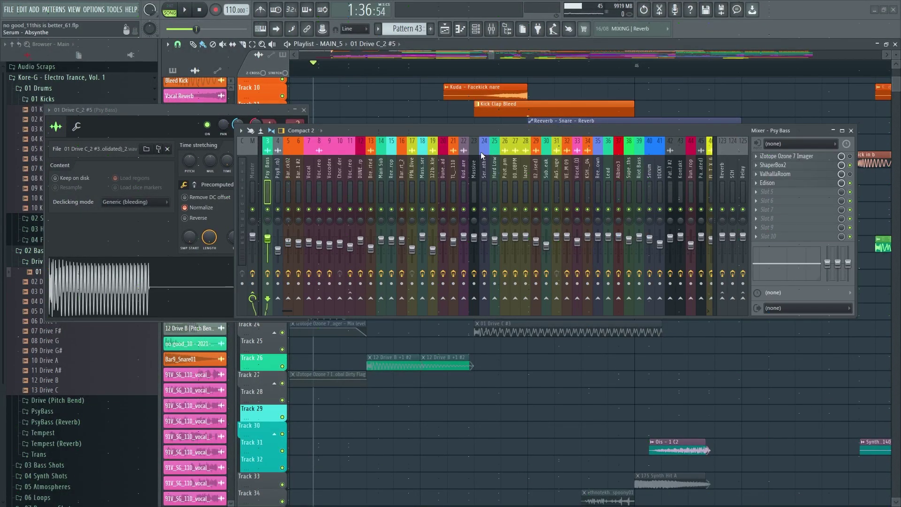
{"action": "left_click_drag", "start_coordinate": [485, 130], "coordinate": [444, 177]}
{"action": "left_click", "coordinate": [239, 121]}
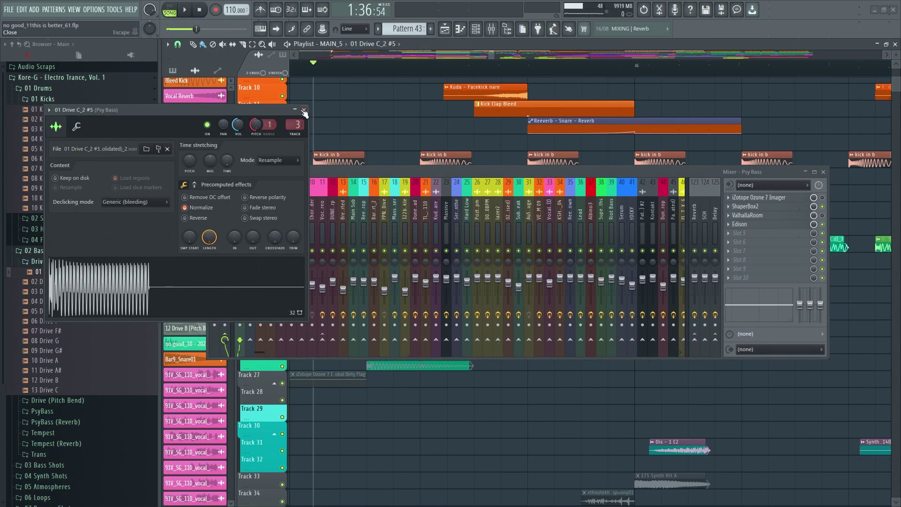
{"action": "left_click_drag", "start_coordinate": [370, 167], "coordinate": [367, 172]}
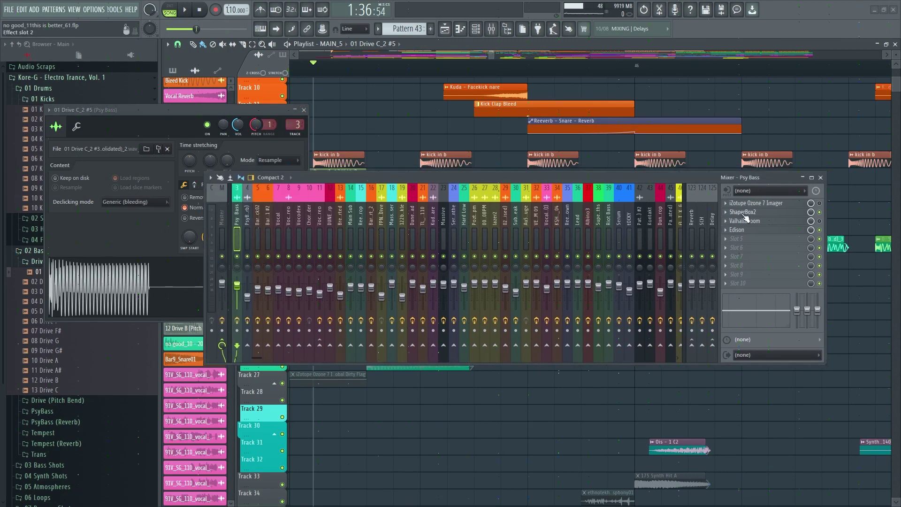
{"action": "left_click", "coordinate": [743, 212]}
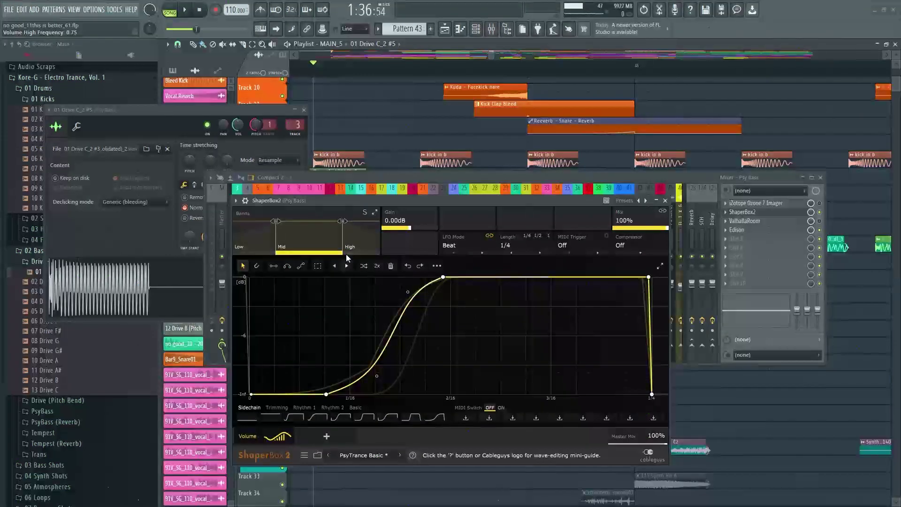
Step: Close the mixer, the 01 Drive C_2 #5 channel settings and ShaperBox2 to uncover the playlist
{"action": "left_click_drag", "start_coordinate": [343, 204], "coordinate": [333, 209]}
{"action": "left_click", "coordinate": [820, 178]}
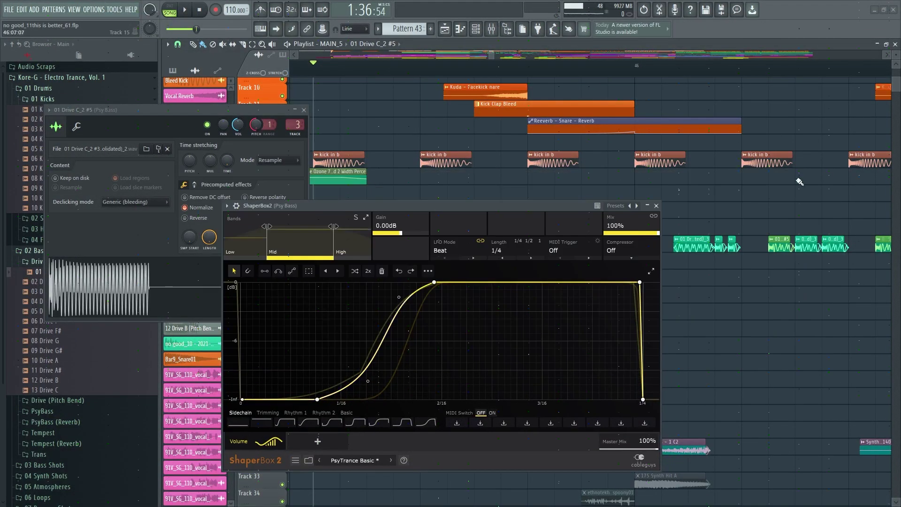
{"action": "left_click_drag", "start_coordinate": [527, 203], "coordinate": [497, 187]}
{"action": "left_click", "coordinate": [304, 110]}
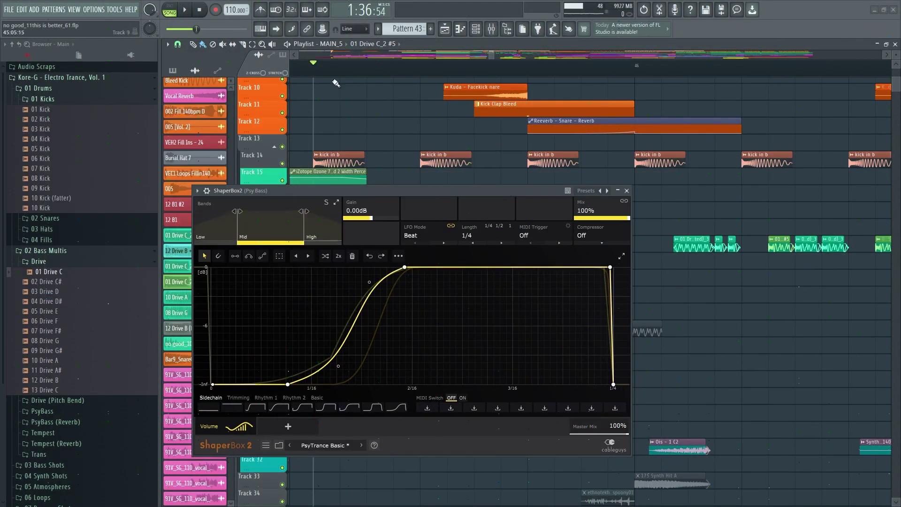
{"action": "scroll", "coordinate": [342, 174], "scroll_direction": "down", "scroll_amount": 5}
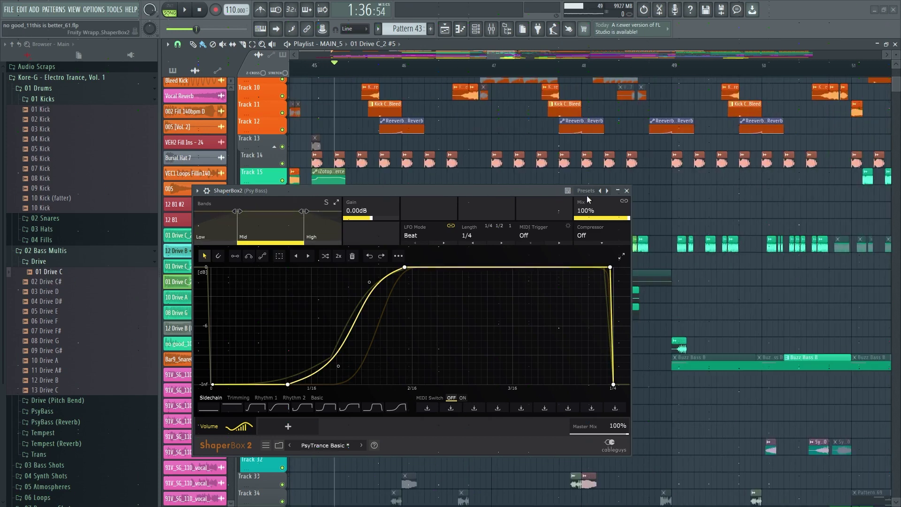
{"action": "left_click", "coordinate": [627, 190]}
{"action": "scroll", "coordinate": [455, 76], "scroll_direction": "down", "scroll_amount": 3}
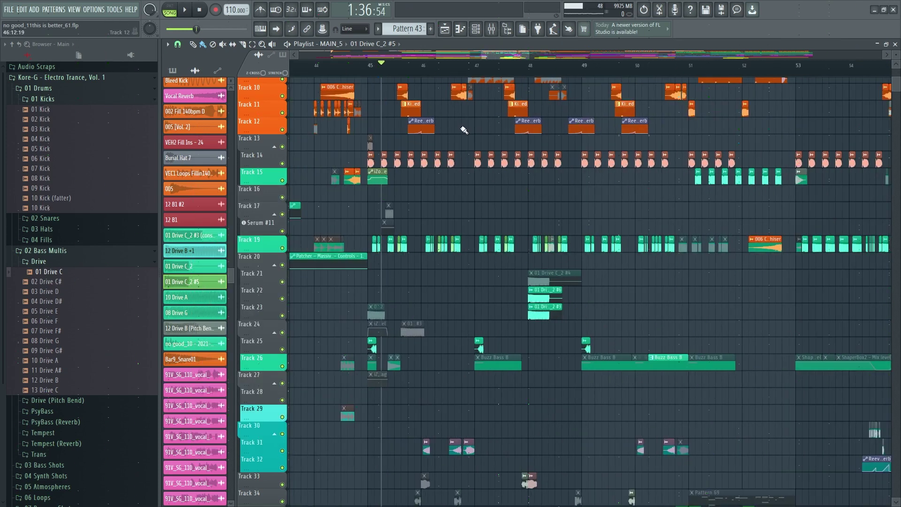
{"action": "scroll", "coordinate": [463, 130], "scroll_direction": "up", "scroll_amount": 3}
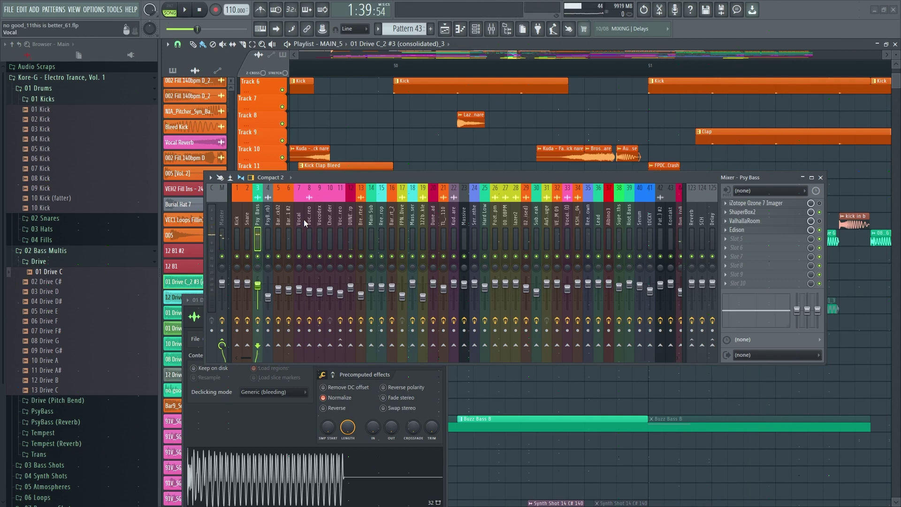
Step: Play the bass around bar 50 with the Psy Bass mixer track soloed to check its level, and unsolo it
{"action": "scroll", "coordinate": [303, 220], "scroll_direction": "right", "scroll_amount": 10}
{"action": "scroll", "coordinate": [304, 224], "scroll_direction": "left", "scroll_amount": 10}
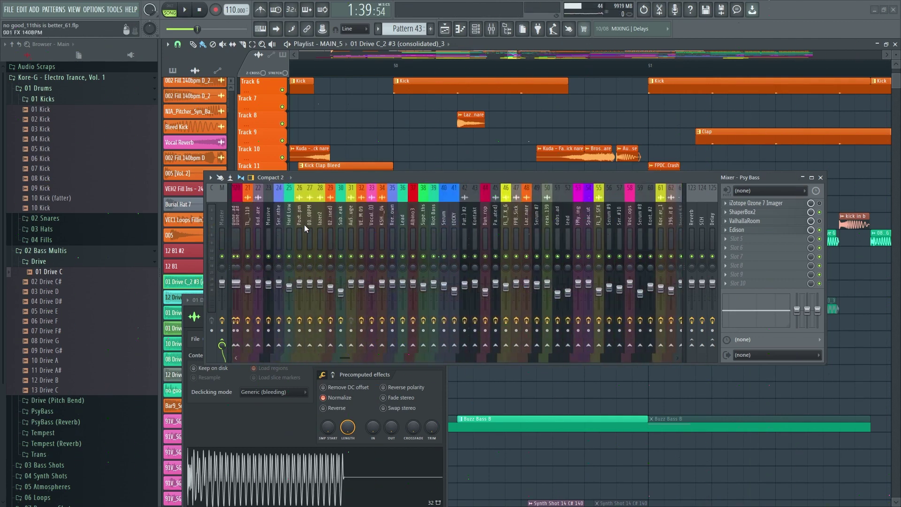
{"action": "key", "text": "space"}
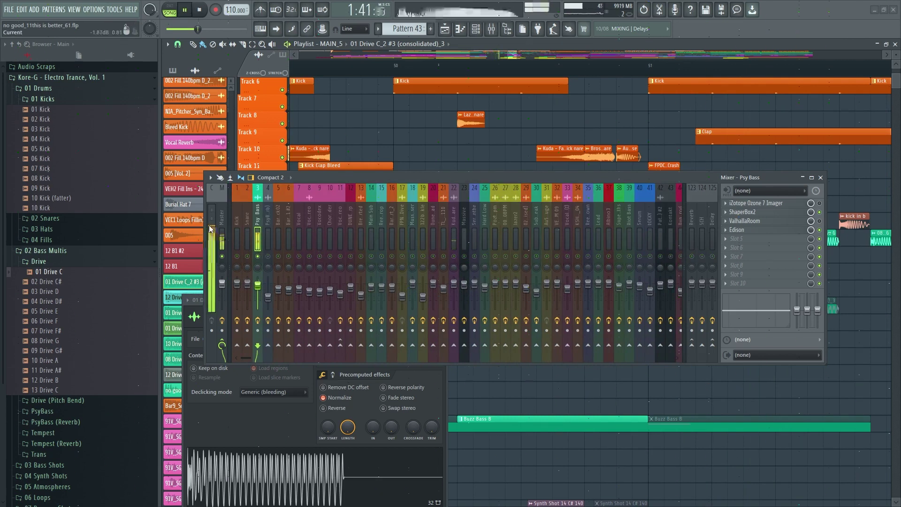
{"action": "key", "text": "space"}
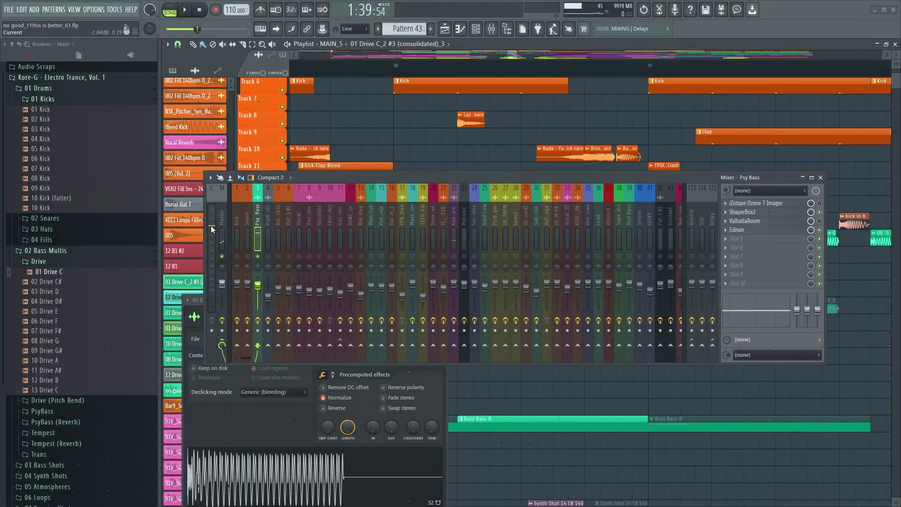
{"action": "right_click", "coordinate": [258, 256]}
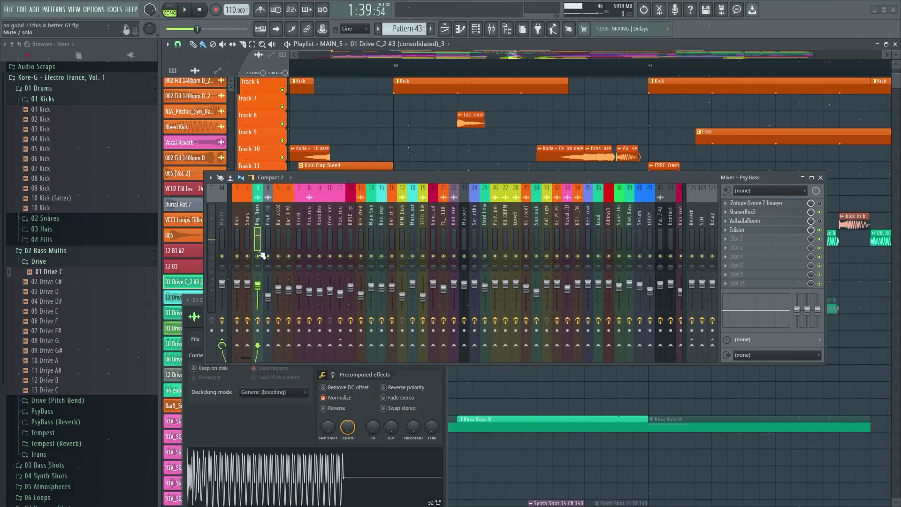
{"action": "scroll", "coordinate": [258, 230], "scroll_direction": "down", "scroll_amount": 10}
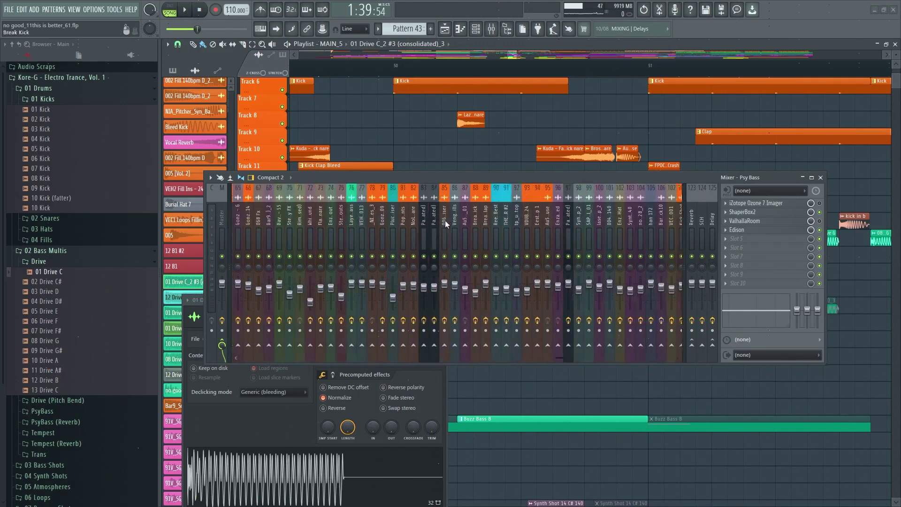
{"action": "scroll", "coordinate": [444, 220], "scroll_direction": "up", "scroll_amount": 10}
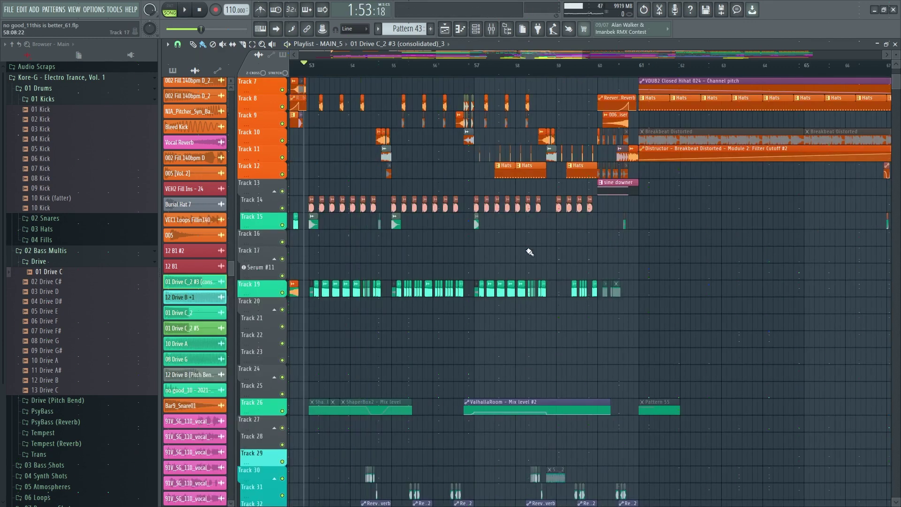
Step: Open the channel settings of the _NIA_138_Awe_Snares_3 clip on Track 8 near bar 53 and preview the sample
{"action": "scroll", "coordinate": [530, 252], "scroll_direction": "up", "scroll_amount": 3}
{"action": "scroll", "coordinate": [336, 191], "scroll_direction": "up", "scroll_amount": 6}
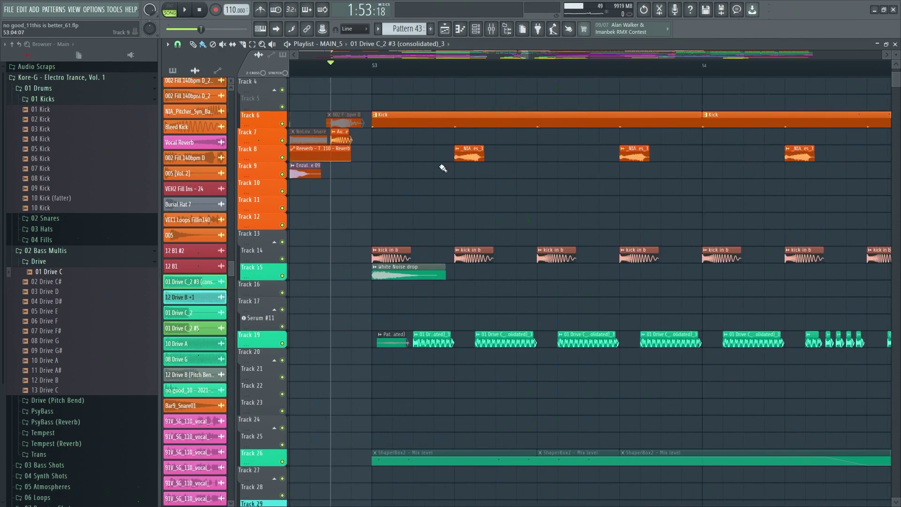
{"action": "double_click", "coordinate": [464, 151]}
{"action": "left_click", "coordinate": [219, 288]}
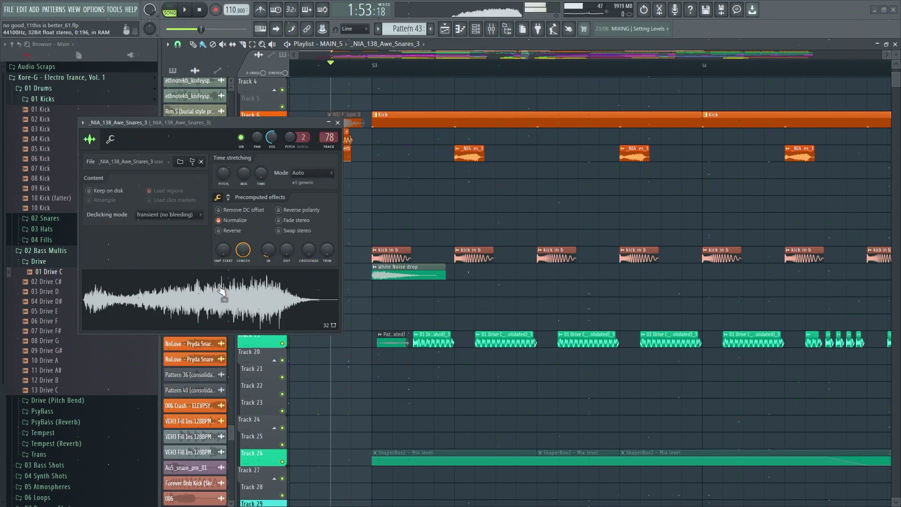
Step: Locate the _NIA_138_Awe_Snares_3 sample in the browser and move its channel settings window clear of the file list
{"action": "left_click", "coordinate": [192, 162]}
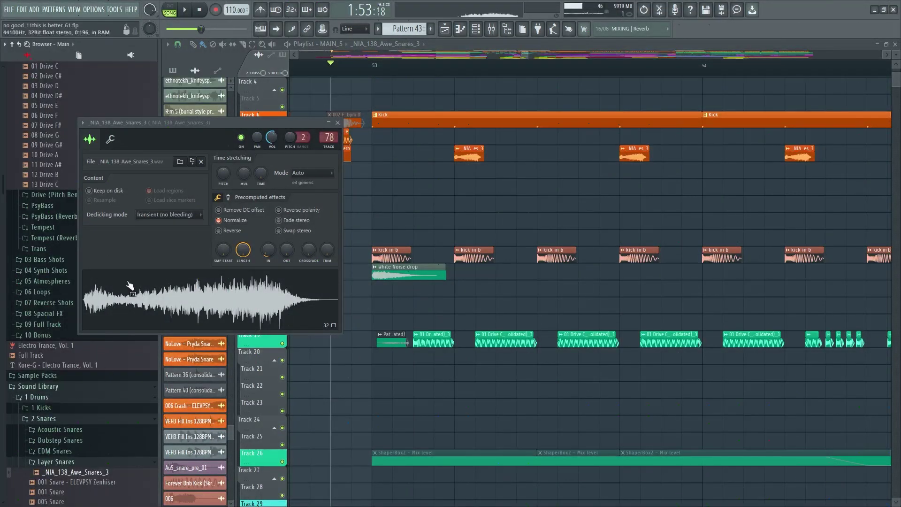
{"action": "left_click_drag", "start_coordinate": [171, 142], "coordinate": [192, 133]}
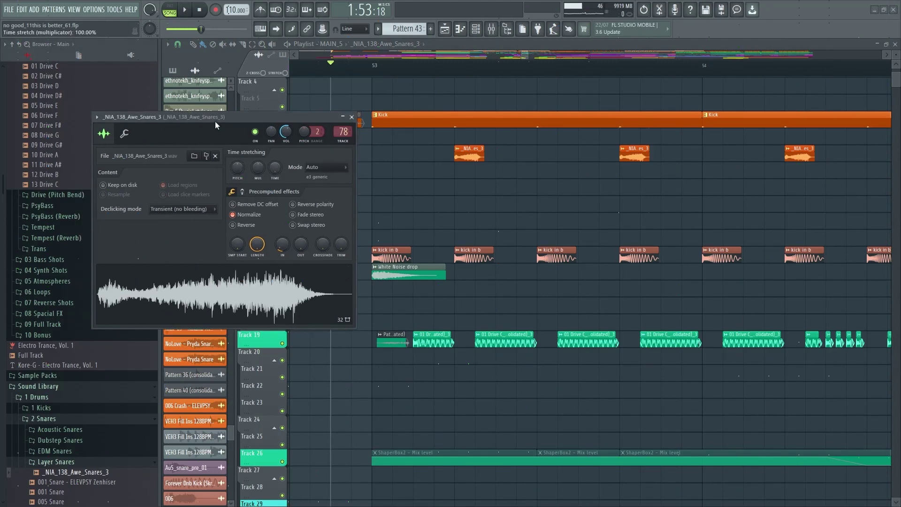
{"action": "left_click_drag", "start_coordinate": [214, 121], "coordinate": [401, 146]}
Step: Look through the mixer tracks and bring the _NIA_138_Awe_Snares_3 channel settings in front of the mixer
{"action": "scroll", "coordinate": [365, 73], "scroll_direction": "down", "scroll_amount": 5}
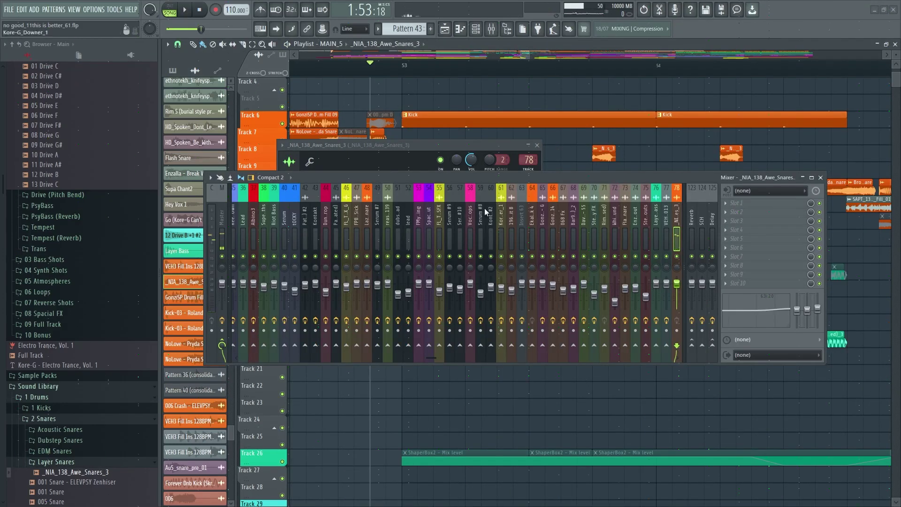
{"action": "left_click", "coordinate": [406, 148]}
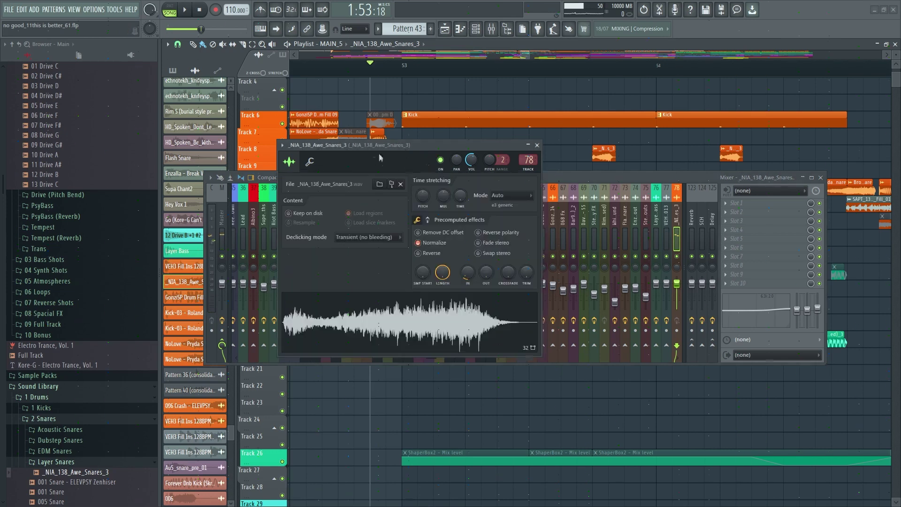
{"action": "left_click_drag", "start_coordinate": [419, 151], "coordinate": [387, 184]}
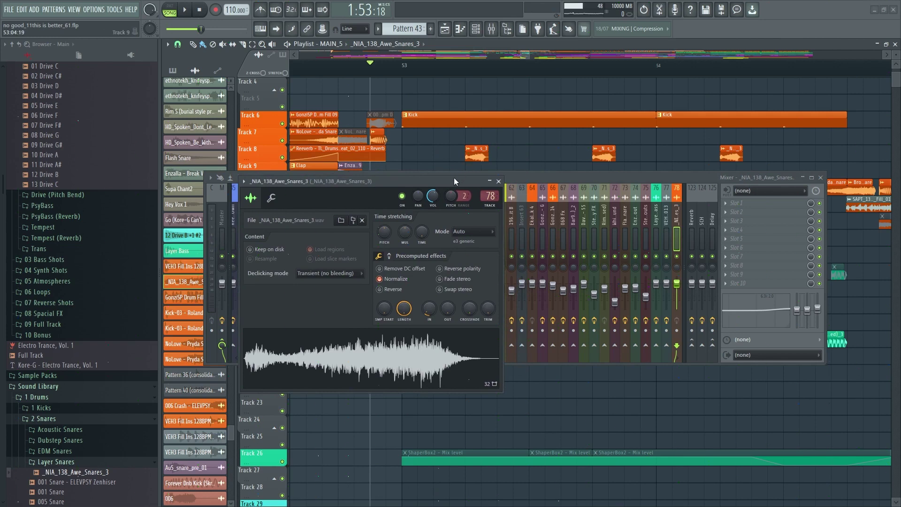
{"action": "left_click_drag", "start_coordinate": [454, 178], "coordinate": [435, 192]}
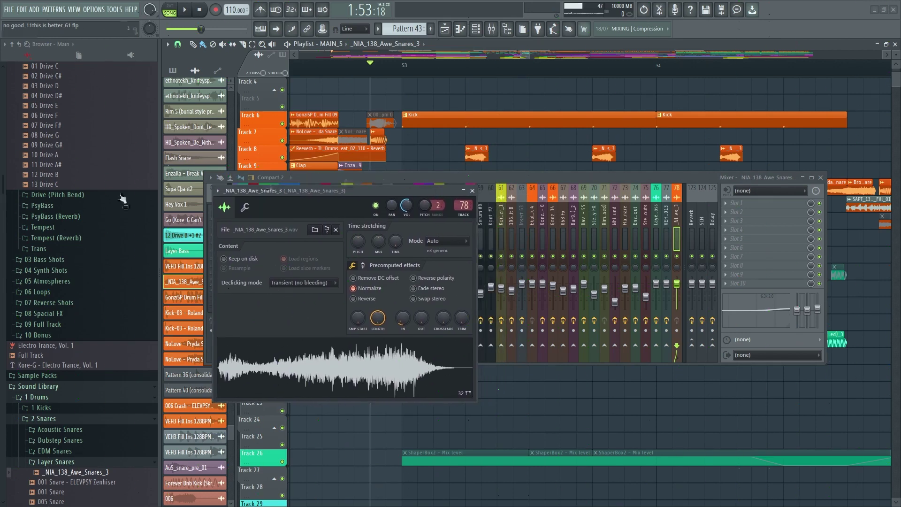
Step: Browse the Layer Snares folder's samples in the browser, and close the mixer
{"action": "scroll", "coordinate": [52, 226], "scroll_direction": "down", "scroll_amount": 5}
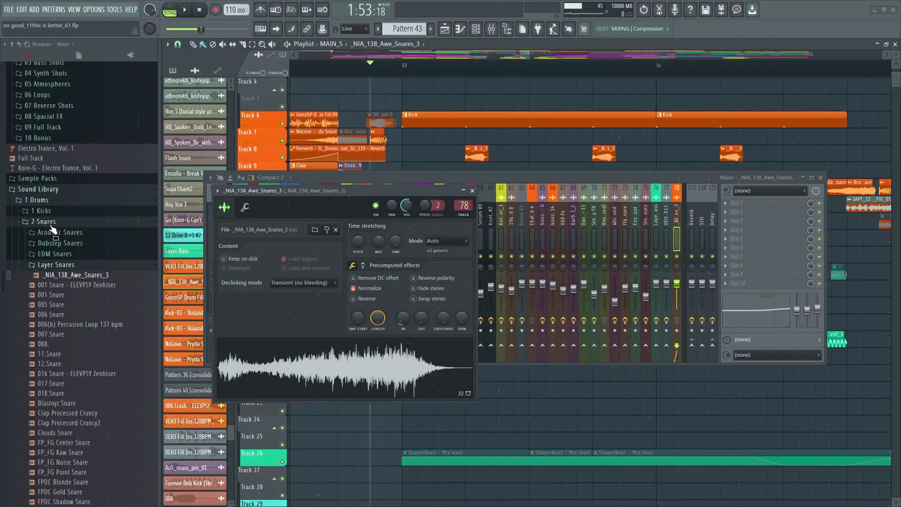
{"action": "scroll", "coordinate": [52, 229], "scroll_direction": "down", "scroll_amount": 4}
{"action": "left_click_drag", "start_coordinate": [634, 177], "coordinate": [612, 177]}
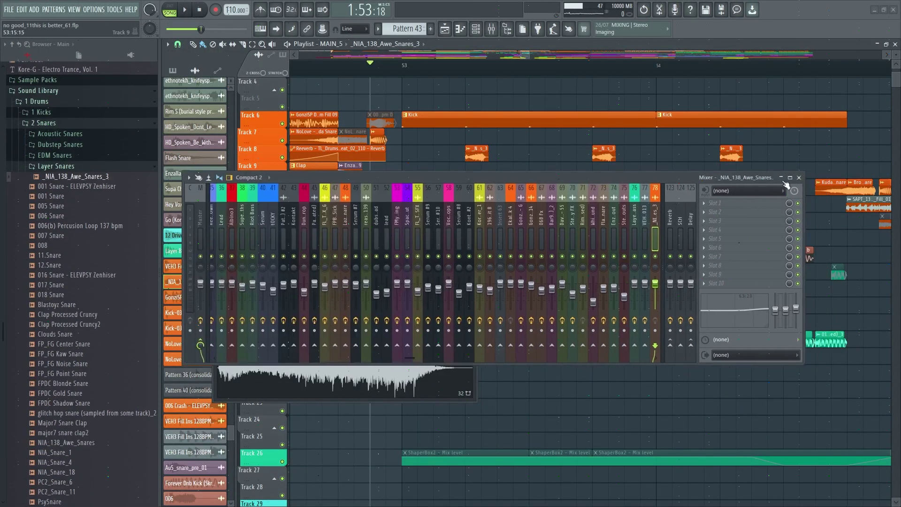
{"action": "left_click", "coordinate": [799, 179]}
{"action": "left_click_drag", "start_coordinate": [424, 186], "coordinate": [416, 189]}
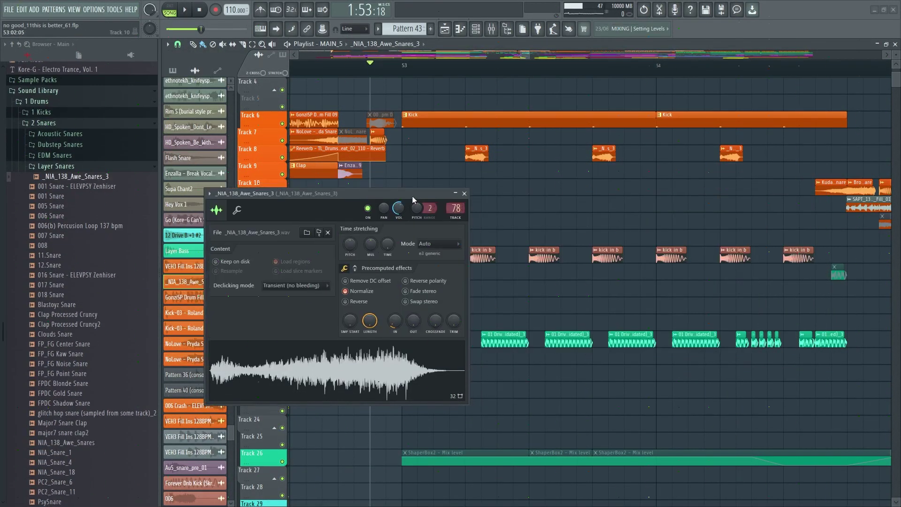
Step: Reopen the mixer and select the Master track to show its effect chain
{"action": "key", "text": "F9"}
{"action": "left_click", "coordinate": [201, 223]}
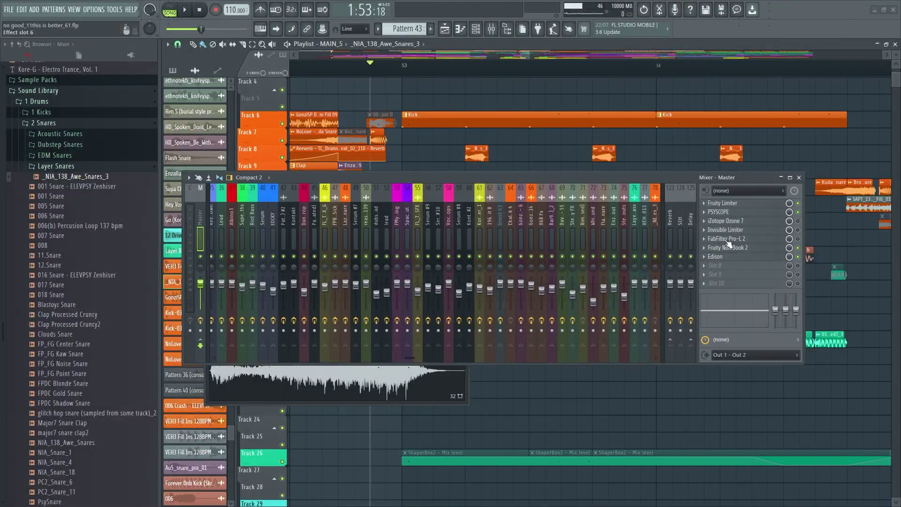
{"action": "mouse_move", "coordinate": [358, 176]}
{"action": "left_mouse_down"}
{"action": "mouse_move", "coordinate": [392, 193]}
{"action": "mouse_move", "coordinate": [371, 188]}
{"action": "left_mouse_up"}
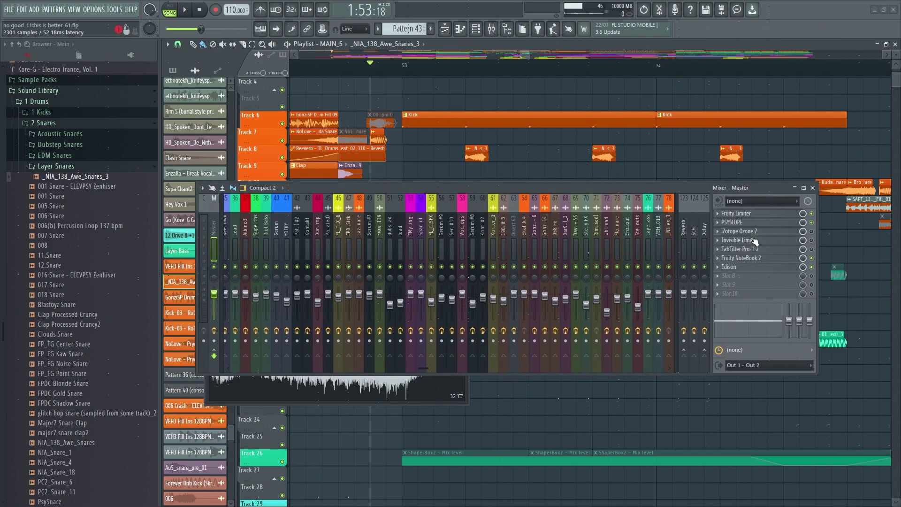
Step: Open PSYSCOPE on the Master track, move its window over the mixer, and play the drop to inspect its waveform
{"action": "left_click", "coordinate": [745, 223]}
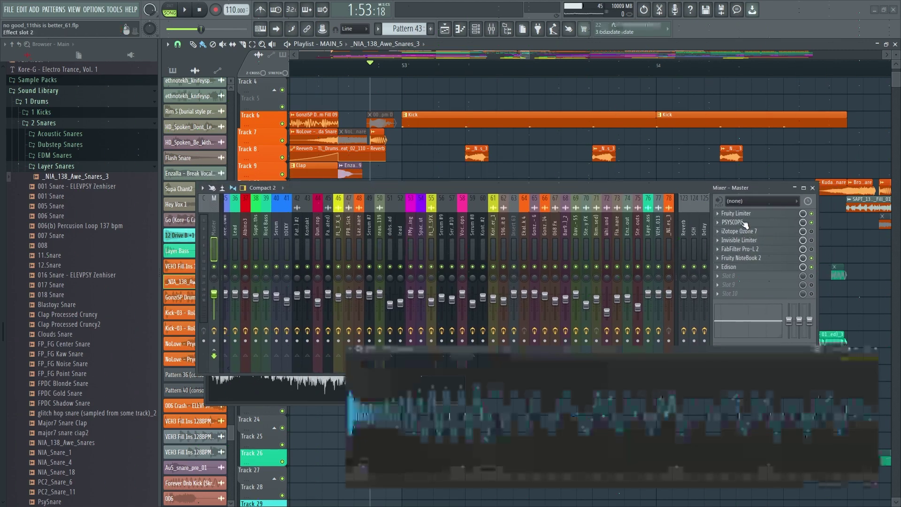
{"action": "left_click_drag", "start_coordinate": [516, 349], "coordinate": [413, 277]}
{"action": "key", "text": "space"}
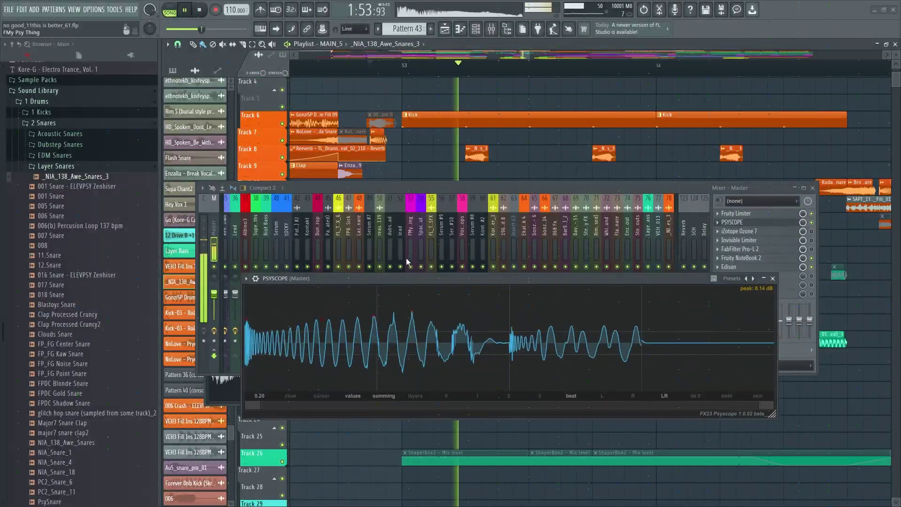
{"action": "key", "text": "space"}
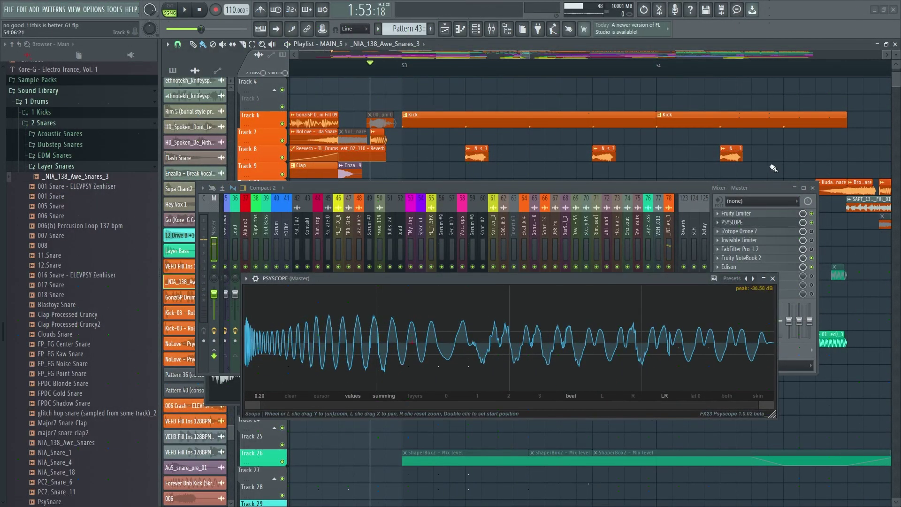
Step: Close the mixer and sample settings, mute Track 8, and inspect the drop's waveform without the snares by playing it and zooming the scope
{"action": "left_click", "coordinate": [812, 187]}
{"action": "left_click", "coordinate": [282, 158]}
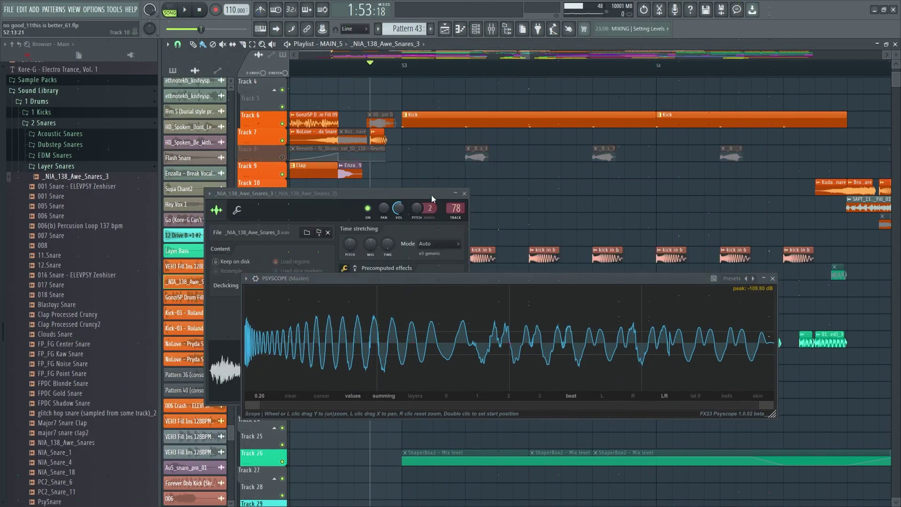
{"action": "left_click", "coordinate": [463, 193]}
{"action": "key", "text": "space"}
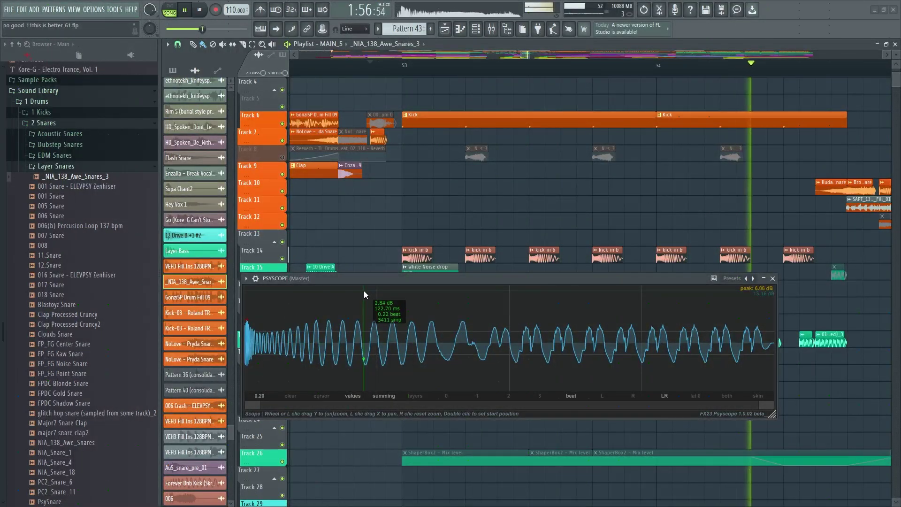
{"action": "key", "text": "space"}
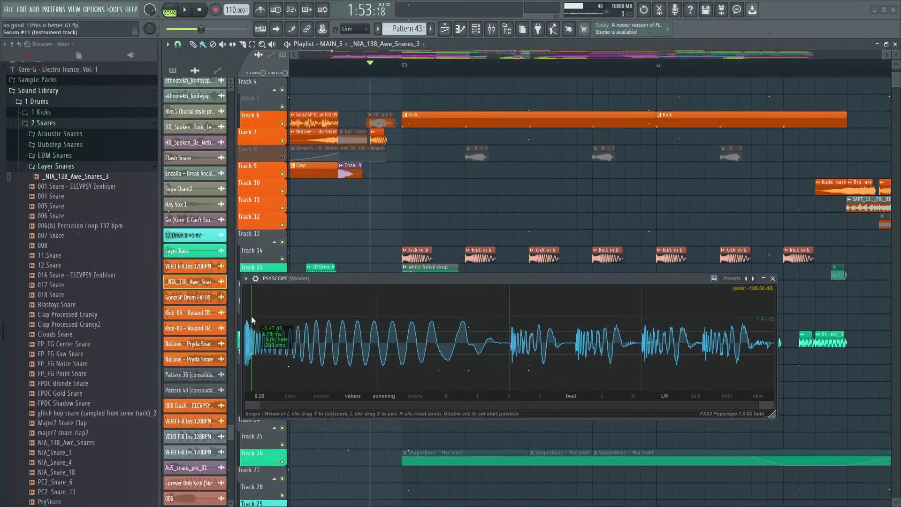
{"action": "scroll", "coordinate": [262, 366], "scroll_direction": "up", "scroll_amount": 3}
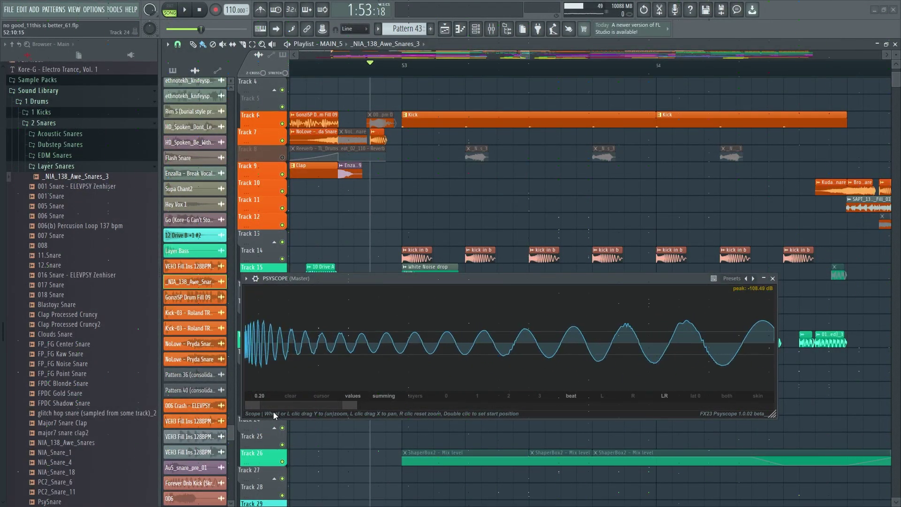
{"action": "mouse_move", "coordinate": [354, 402]}
{"action": "left_mouse_down"}
{"action": "mouse_move", "coordinate": [293, 404]}
{"action": "mouse_move", "coordinate": [359, 405]}
{"action": "left_mouse_up"}
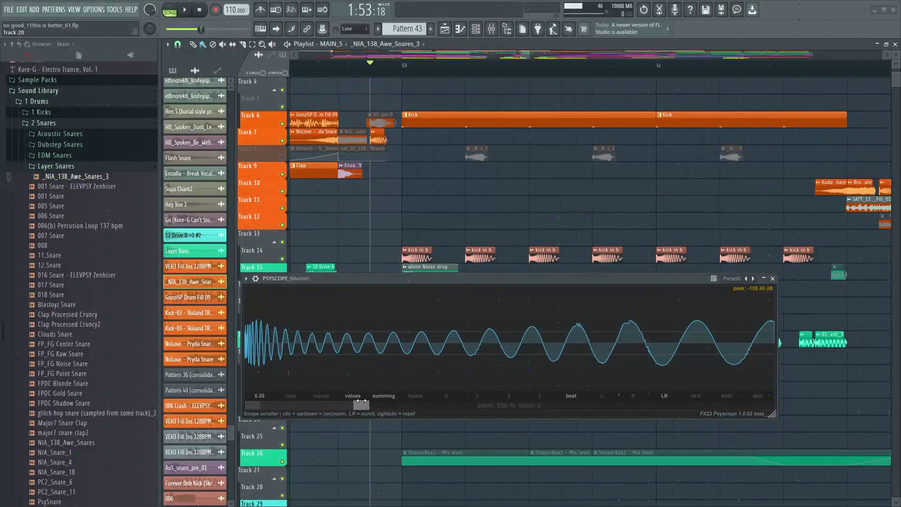
Step: Unmute Track 8, replay the drop with the snares, and adjust the PSYSCOPE zoom to compare the waveform
{"action": "left_click", "coordinate": [281, 157]}
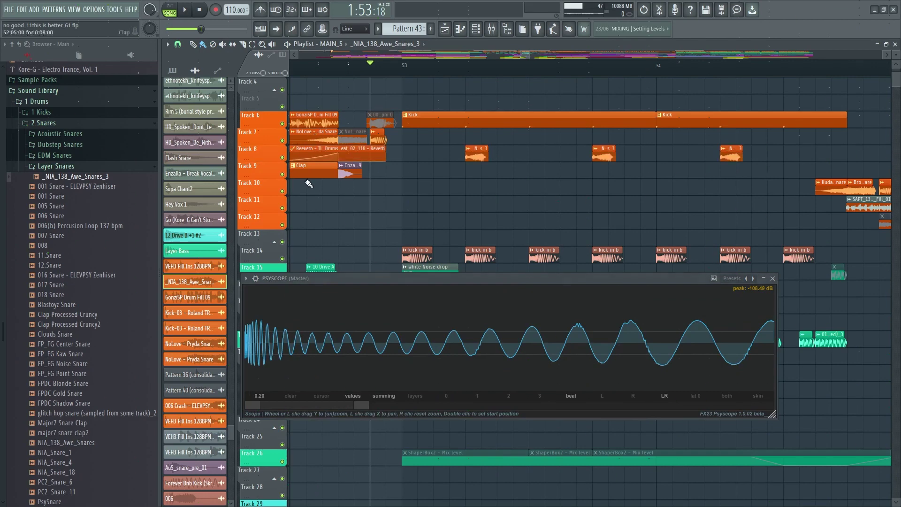
{"action": "left_click", "coordinate": [184, 10]}
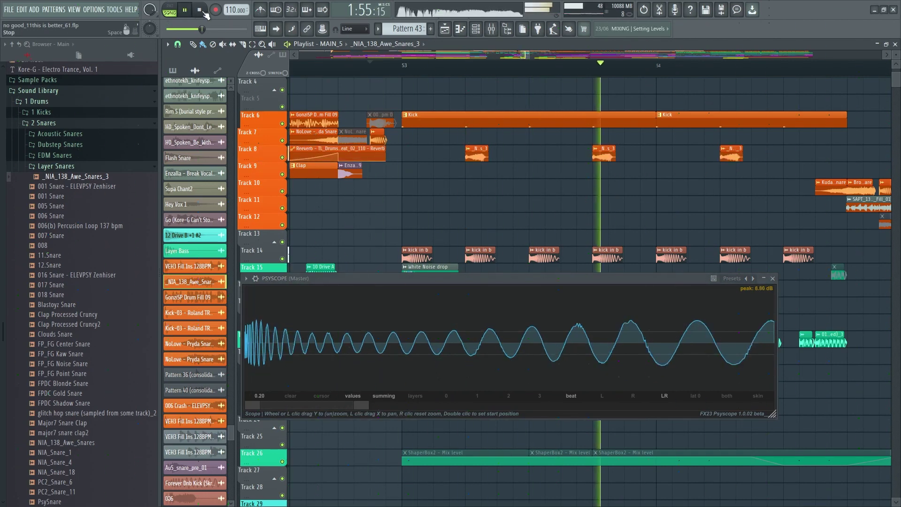
{"action": "left_click", "coordinate": [204, 14]}
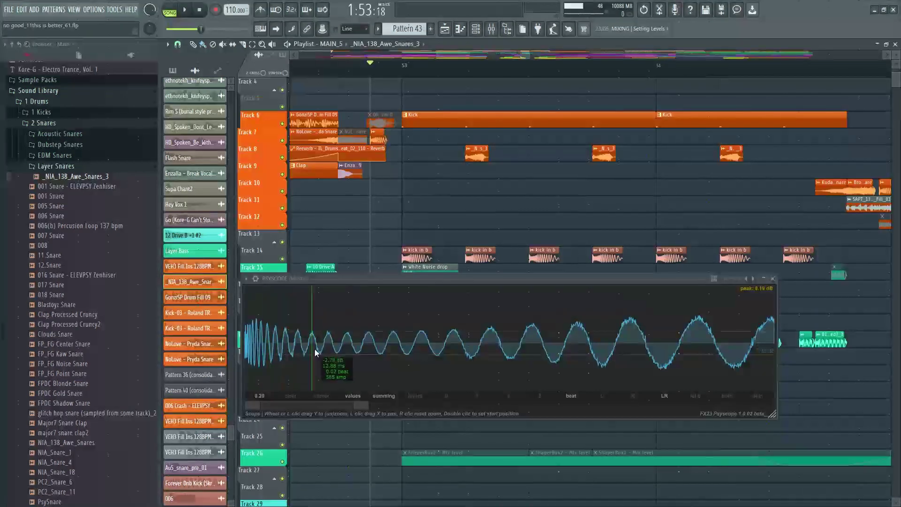
{"action": "left_click_drag", "start_coordinate": [299, 399], "coordinate": [394, 396]}
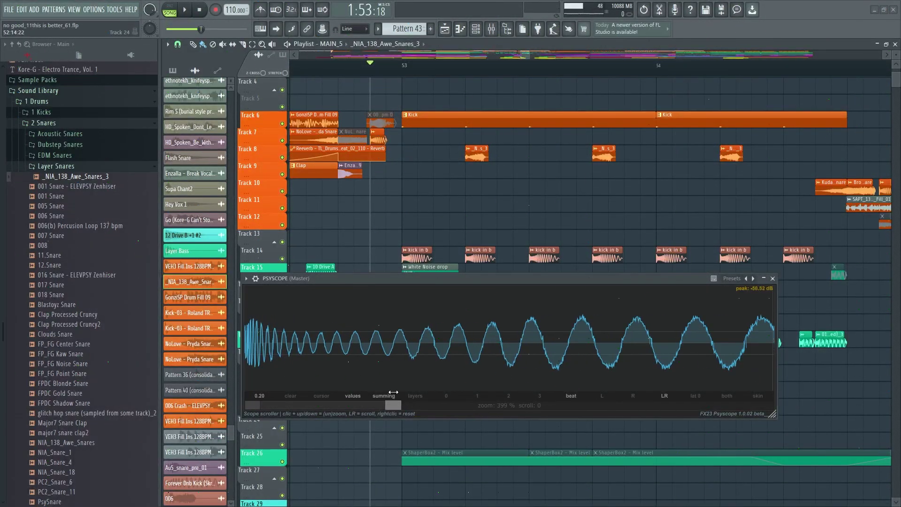
Step: Play the arrangement from about bar 60 and close PSYSCOPE
{"action": "scroll", "coordinate": [507, 72], "scroll_direction": "down", "scroll_amount": 7}
{"action": "left_click", "coordinate": [582, 73]}
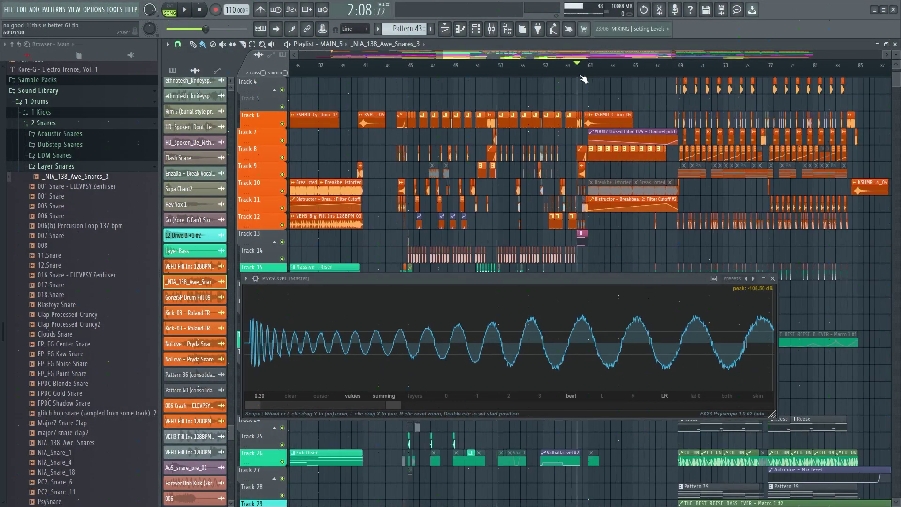
{"action": "key", "text": "space"}
{"action": "left_click", "coordinate": [772, 278]}
{"action": "scroll", "coordinate": [681, 73], "scroll_direction": "down", "scroll_amount": 5}
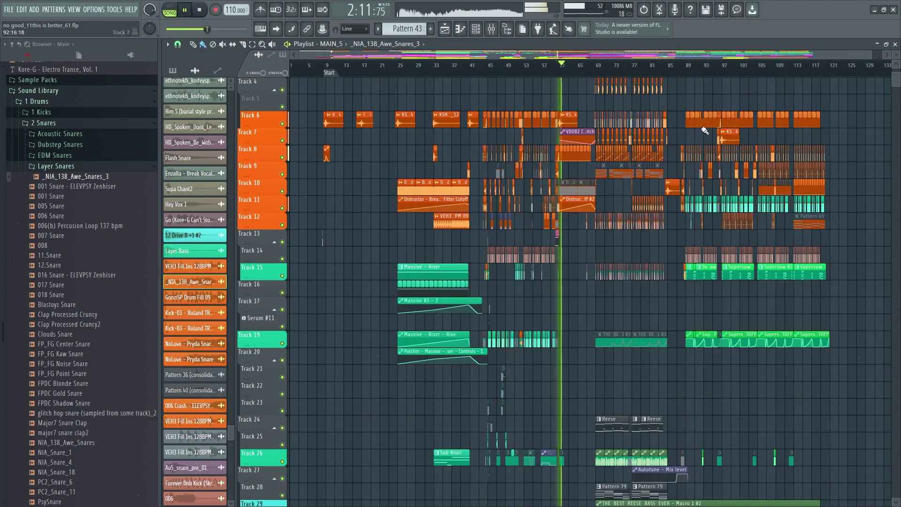
Step: Listen to the arrangement from just before the Supersaw section and around bar 60, and stop playback
{"action": "left_click", "coordinate": [676, 72]}
{"action": "scroll", "coordinate": [685, 72], "scroll_direction": "up", "scroll_amount": 6}
{"action": "scroll", "coordinate": [688, 74], "scroll_direction": "down", "scroll_amount": 6}
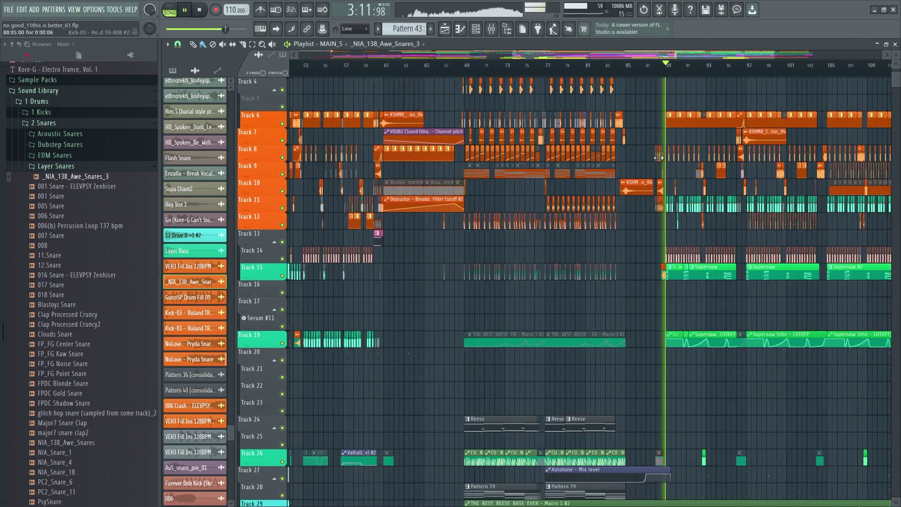
{"action": "scroll", "coordinate": [746, 242], "scroll_direction": "down", "scroll_amount": 4}
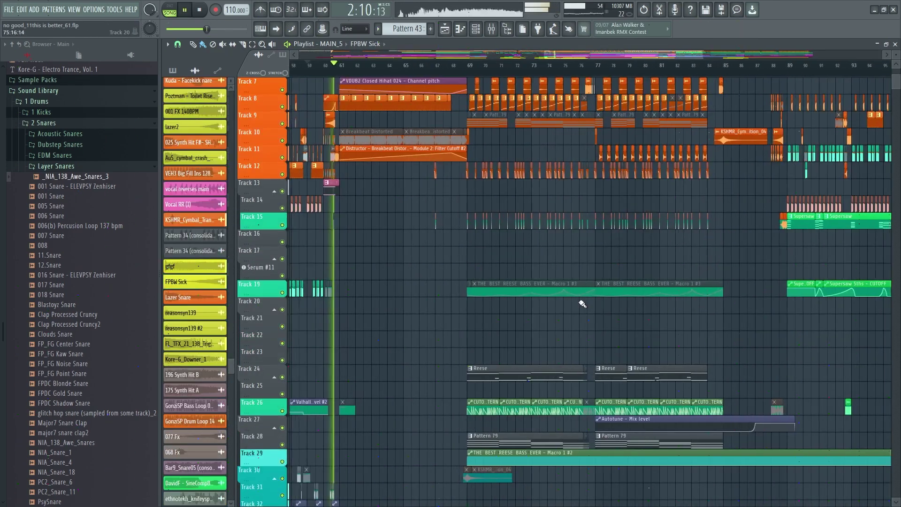
{"action": "key", "text": "space"}
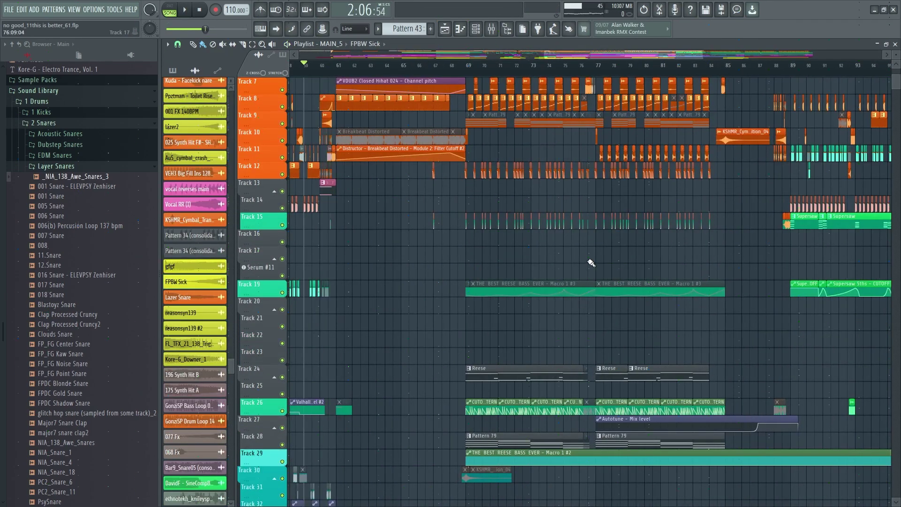
Step: Look over the whole arrangement in the playlist and reopen the mixer
{"action": "scroll", "coordinate": [591, 263], "scroll_direction": "down", "scroll_amount": 5}
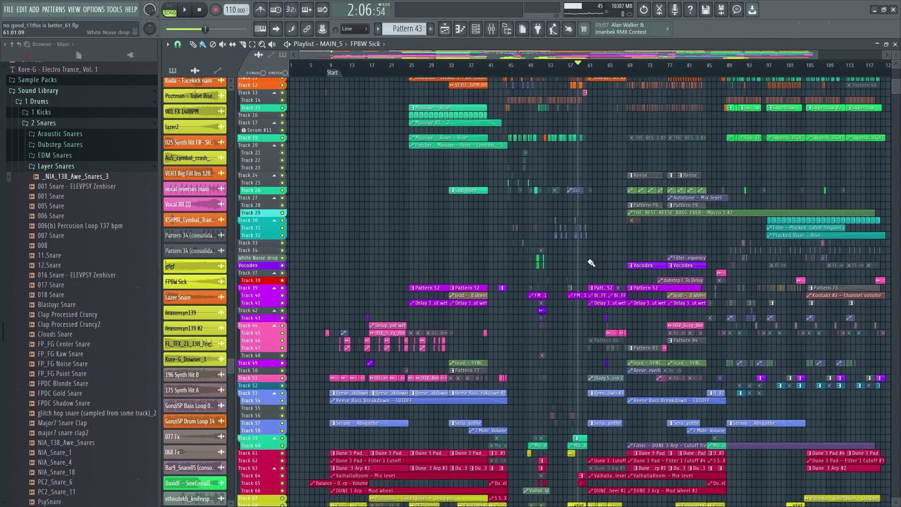
{"action": "scroll", "coordinate": [591, 263], "scroll_direction": "up", "scroll_amount": 4}
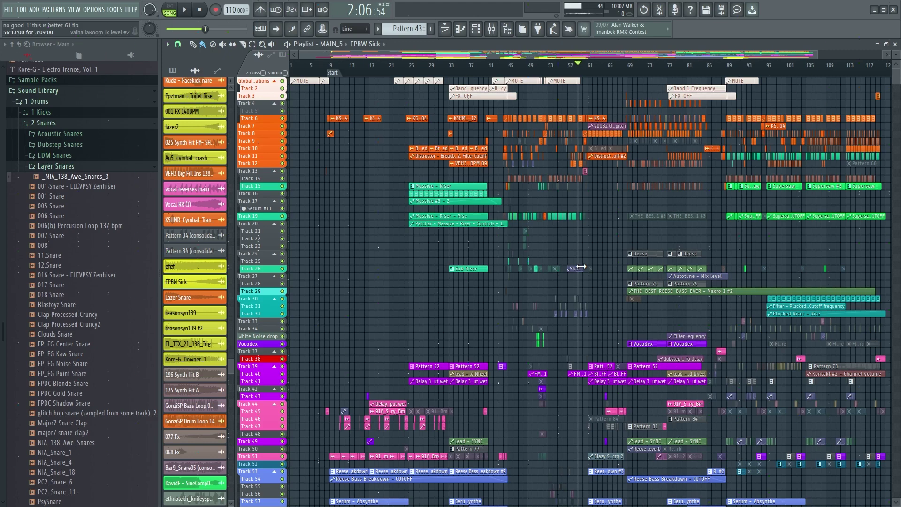
{"action": "key", "text": "F9"}
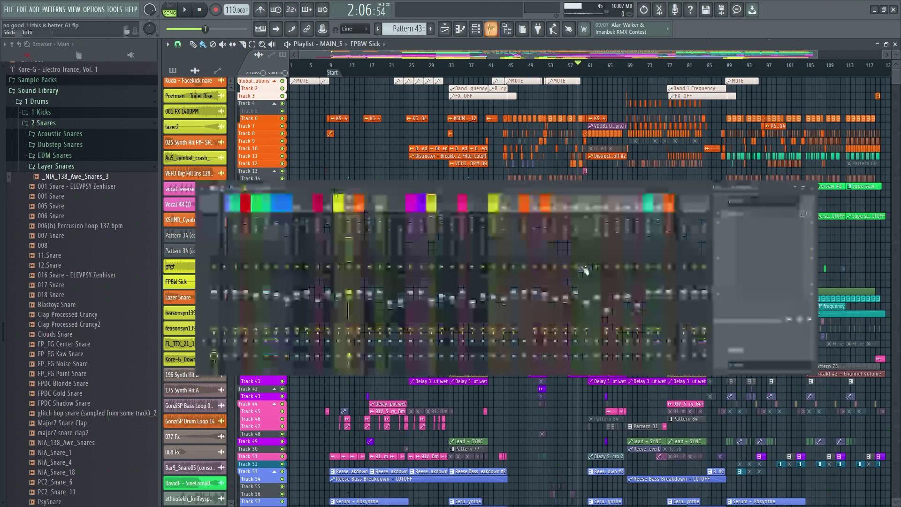